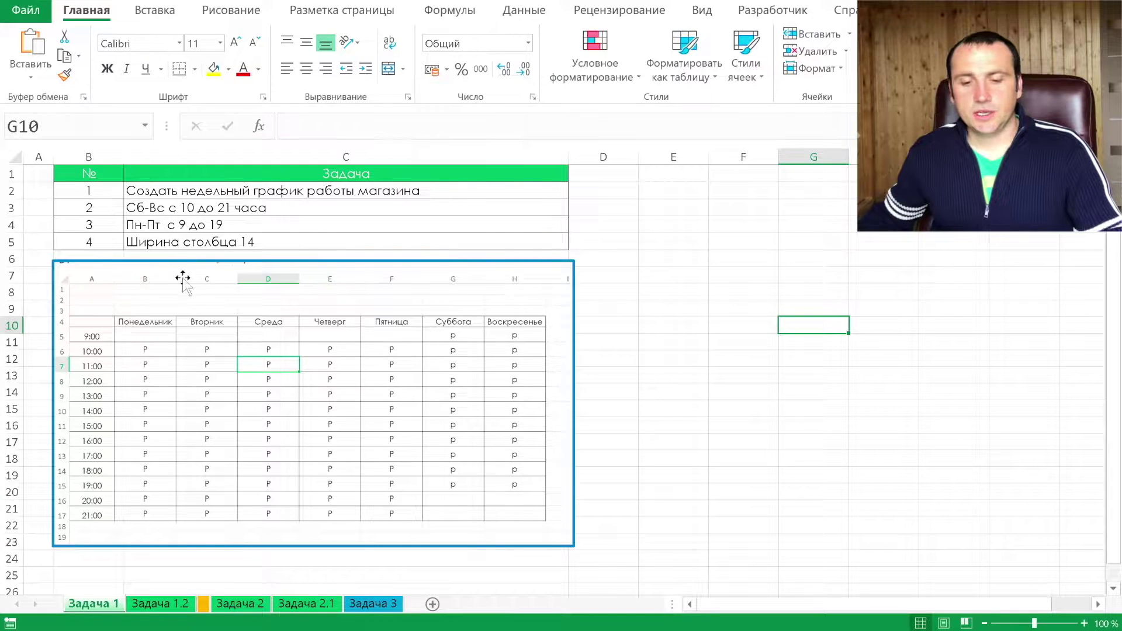
- Switch to the empty Задача 1.2 sheet and open the File backstage Info page
left_click(170, 604)
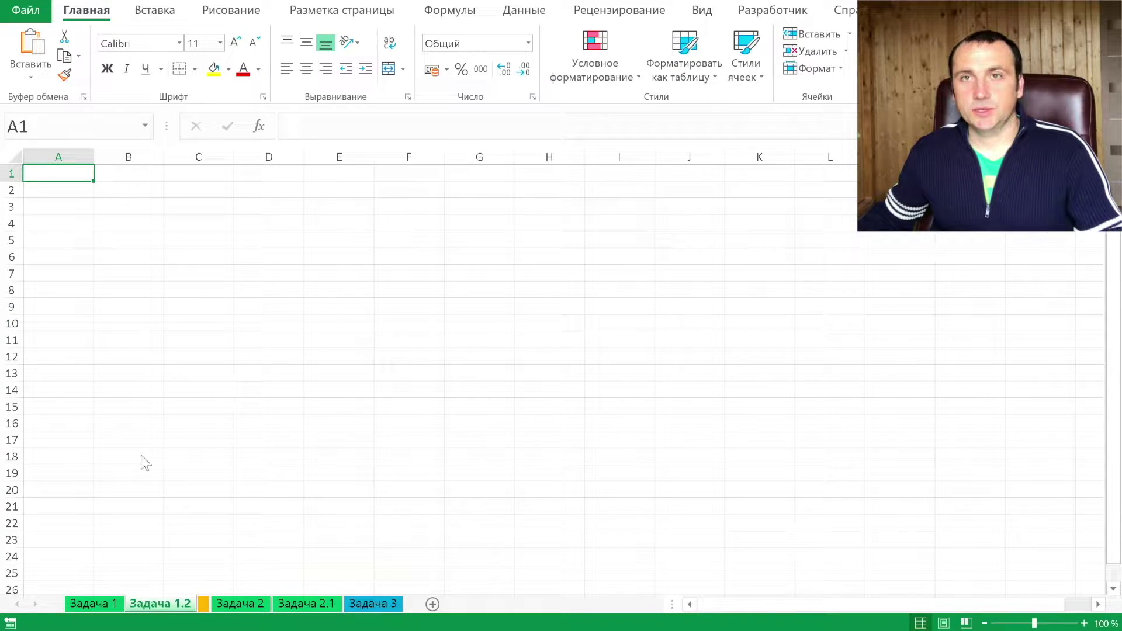
left_click(26, 10)
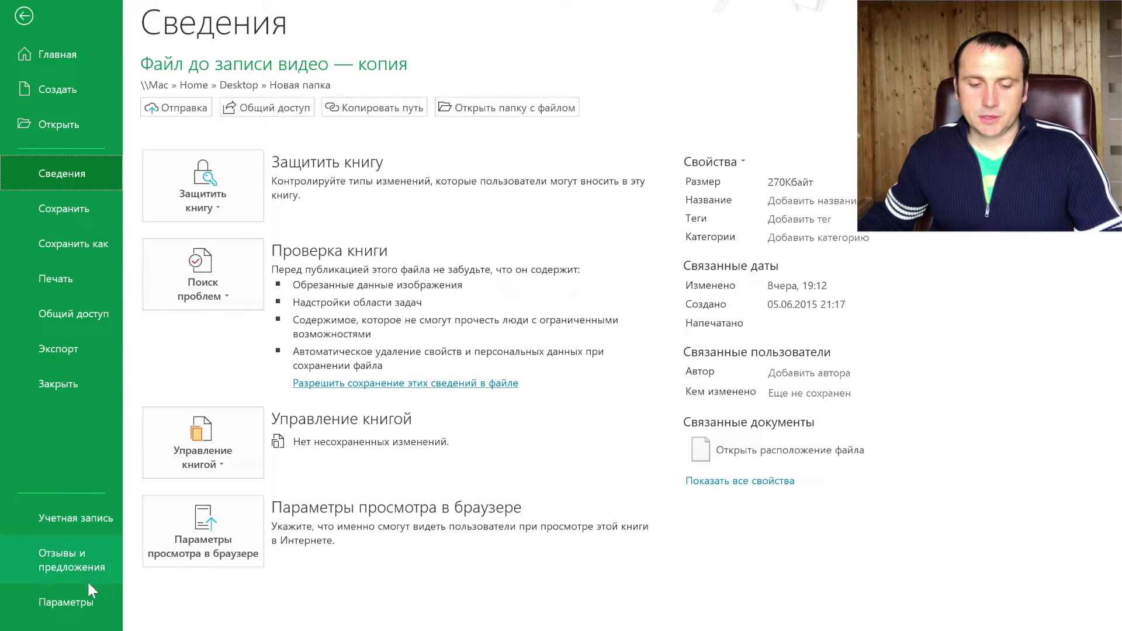
left_click(76, 601)
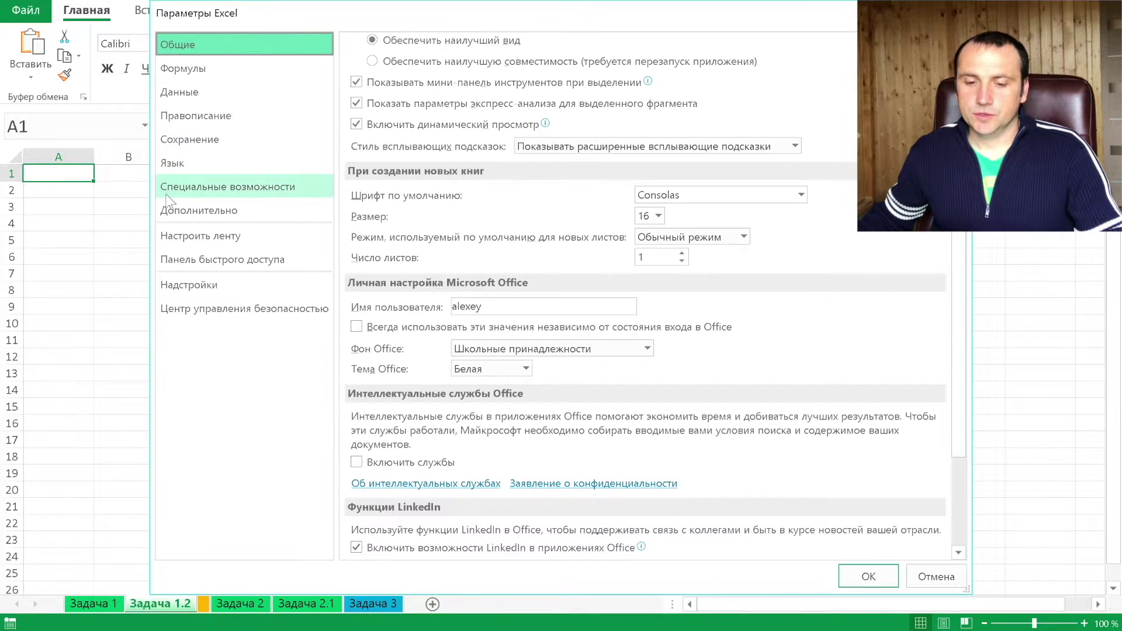
left_click(207, 212)
scroll(853, 230, "down", 2)
scroll(853, 230, "down", 10)
scroll(852, 230, "down", 10)
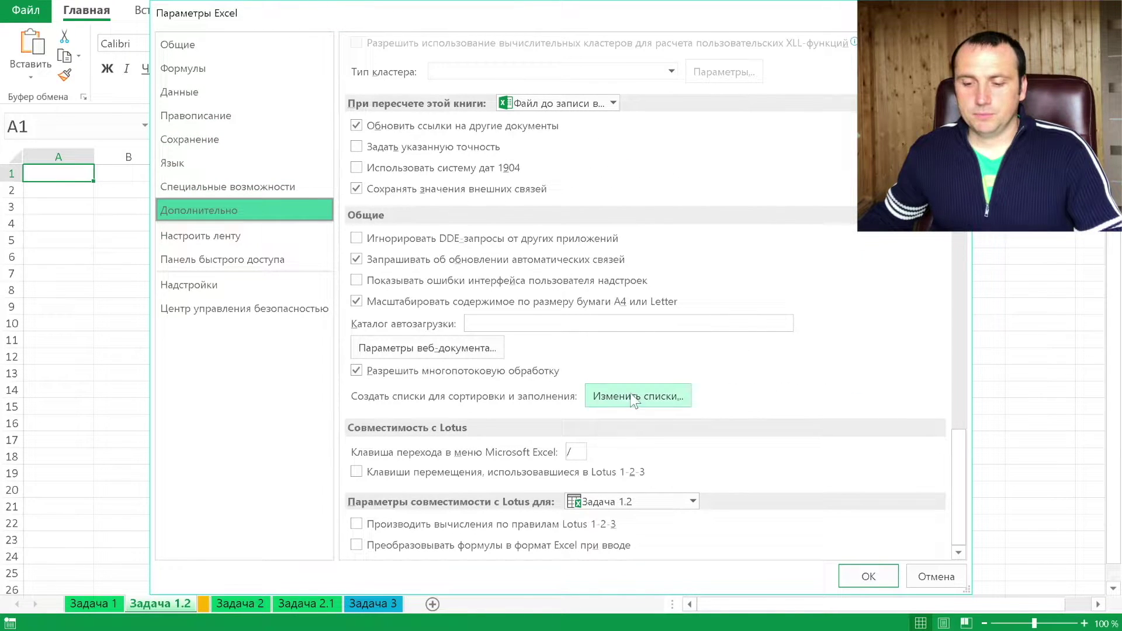
left_click(639, 396)
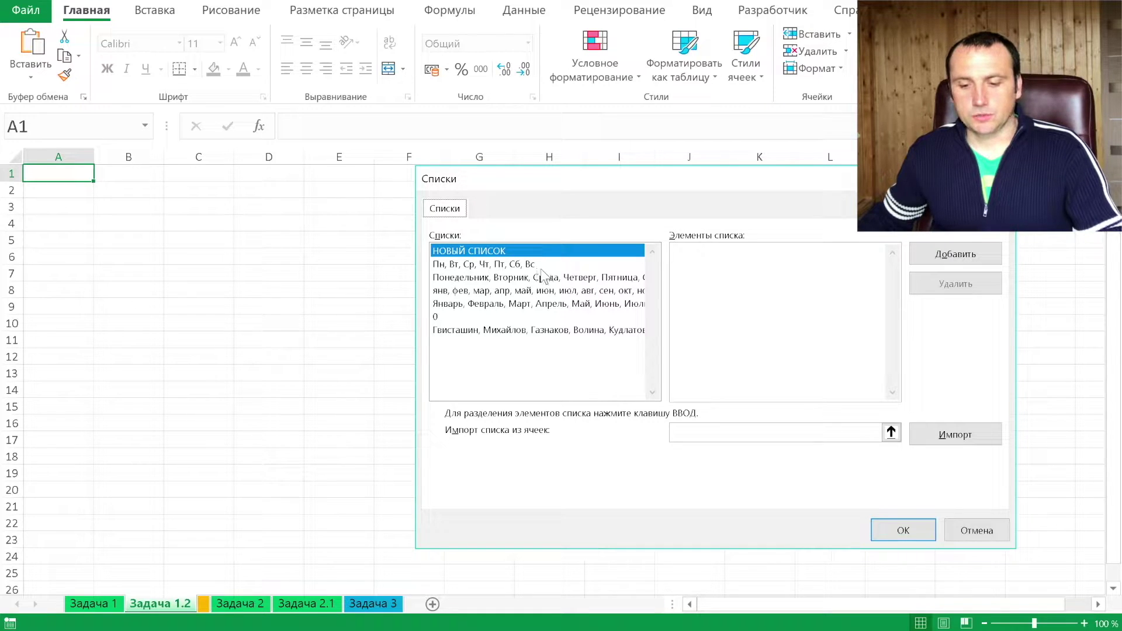
left_click(496, 267)
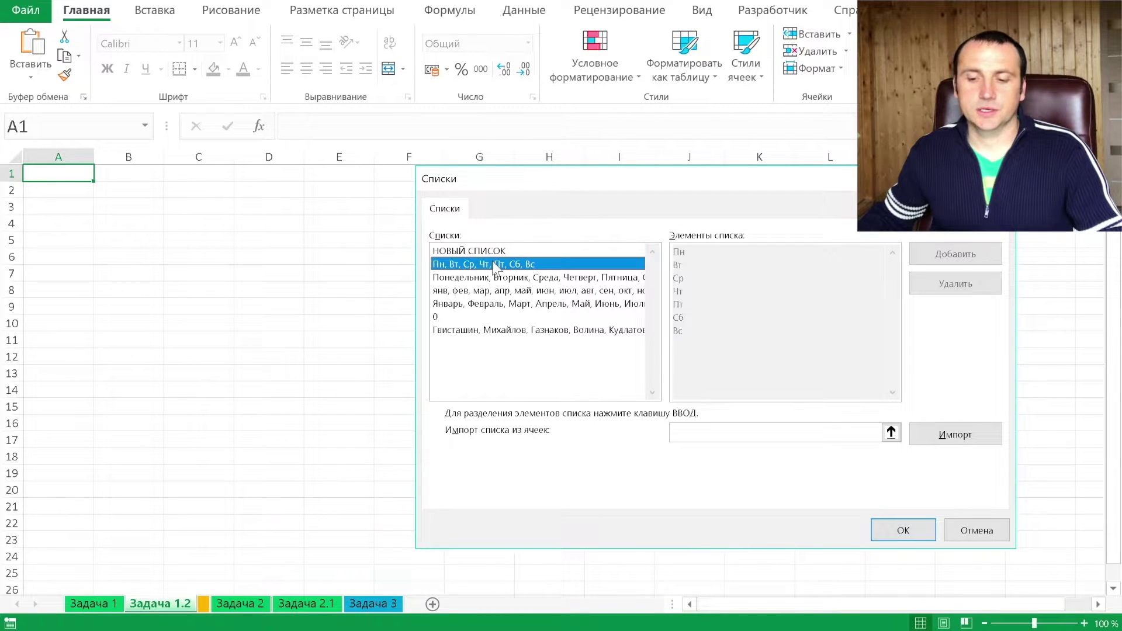
left_click(497, 278)
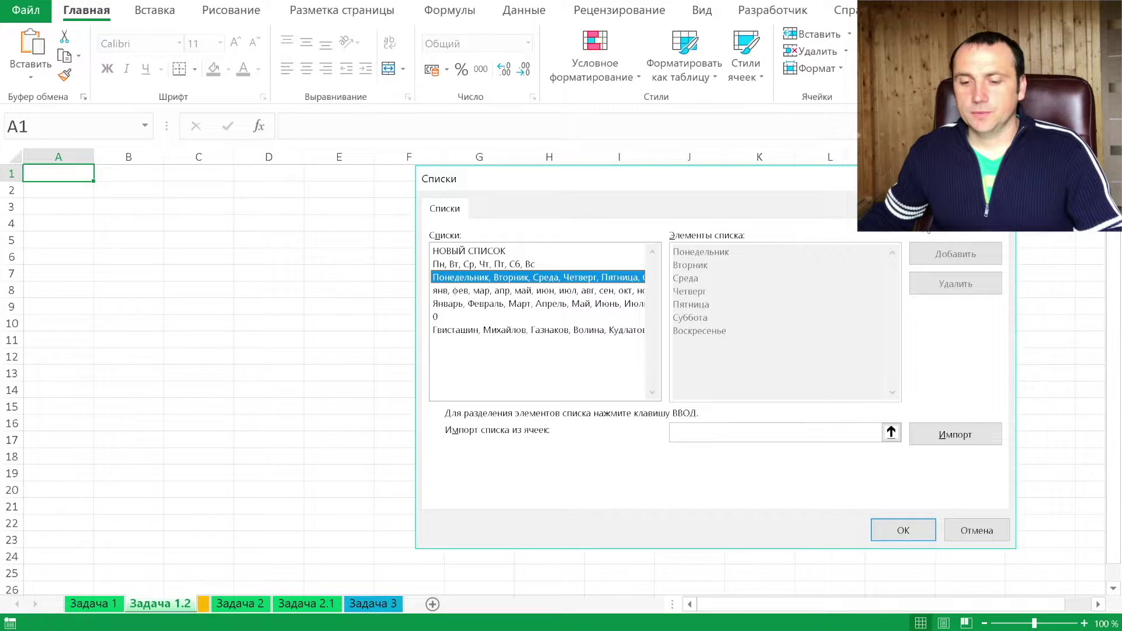
key("Return")
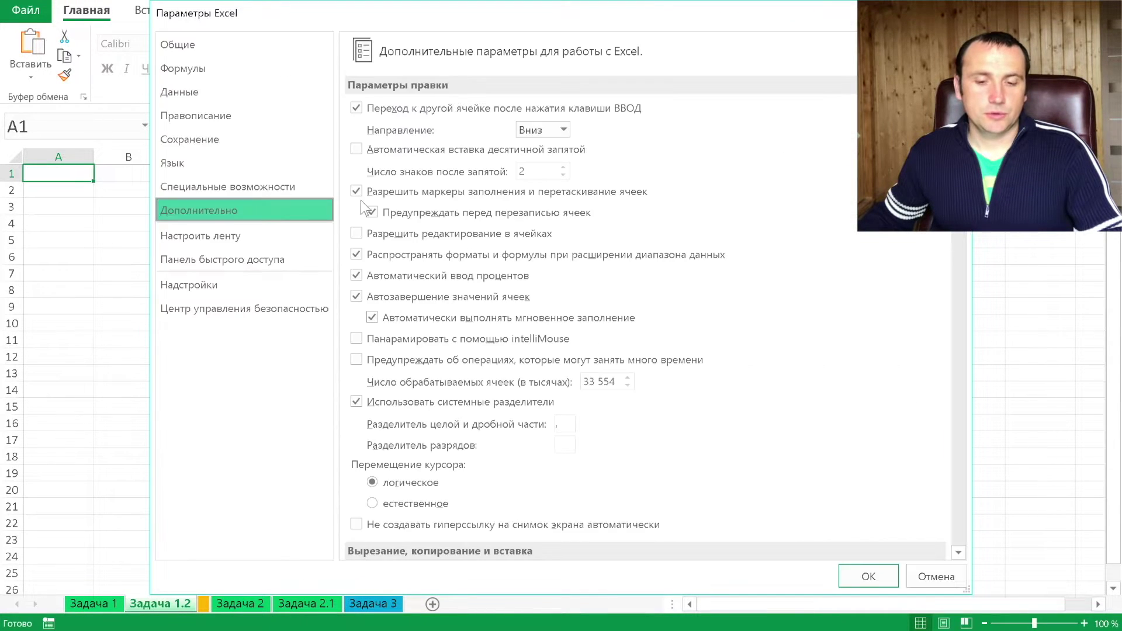
key("Return")
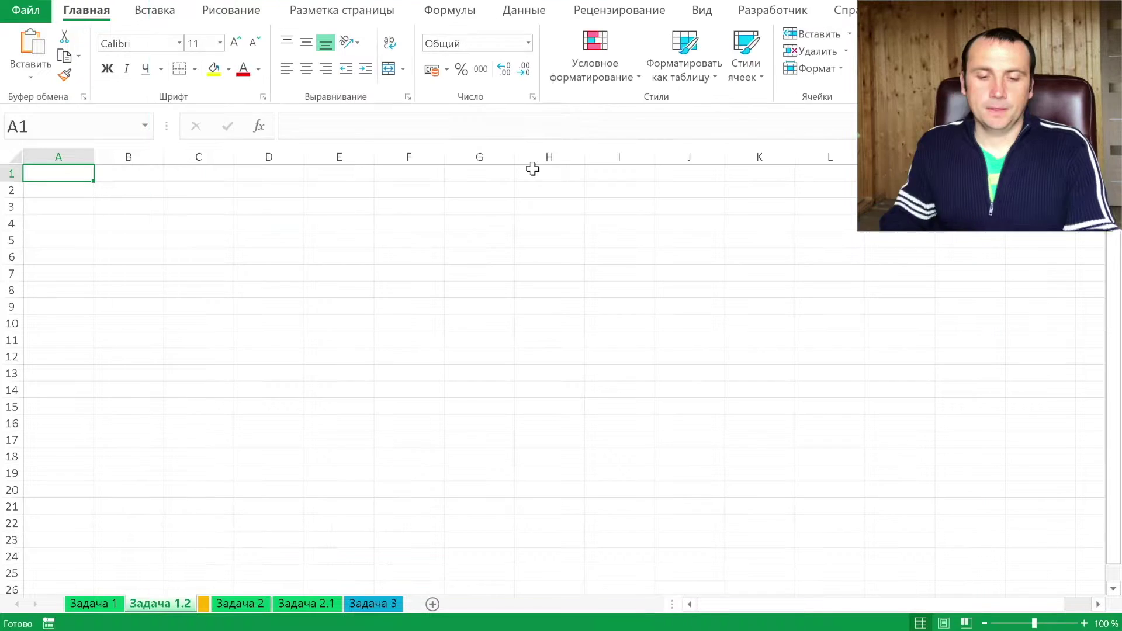
type("понеде")
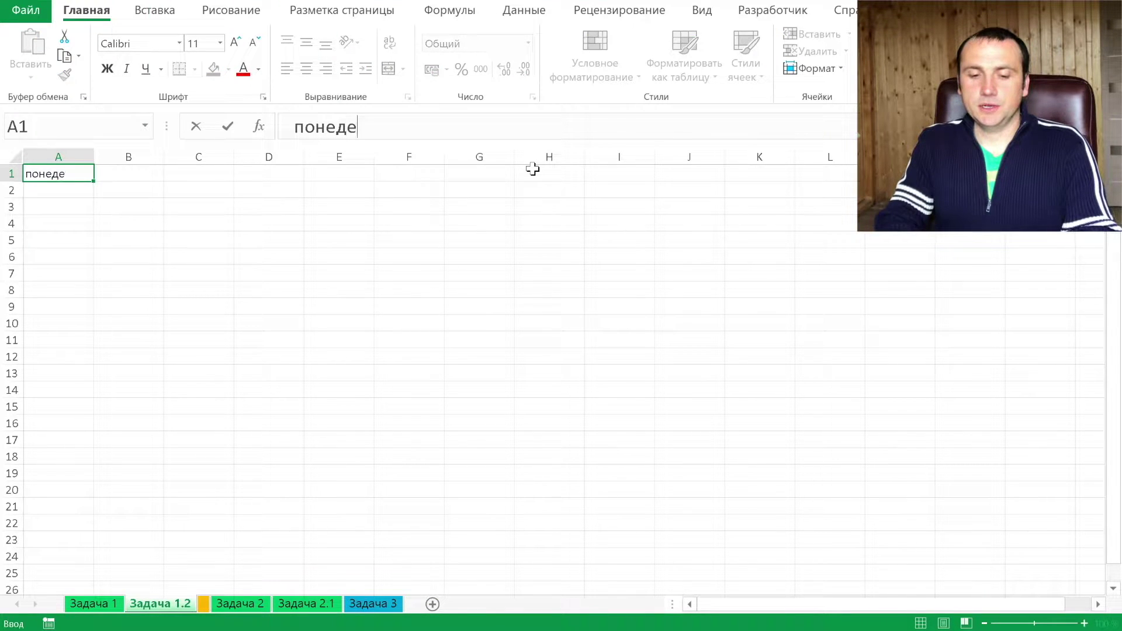
type("льник")
key("Return")
left_click(79, 175)
left_click_drag(92, 179, 69, 393)
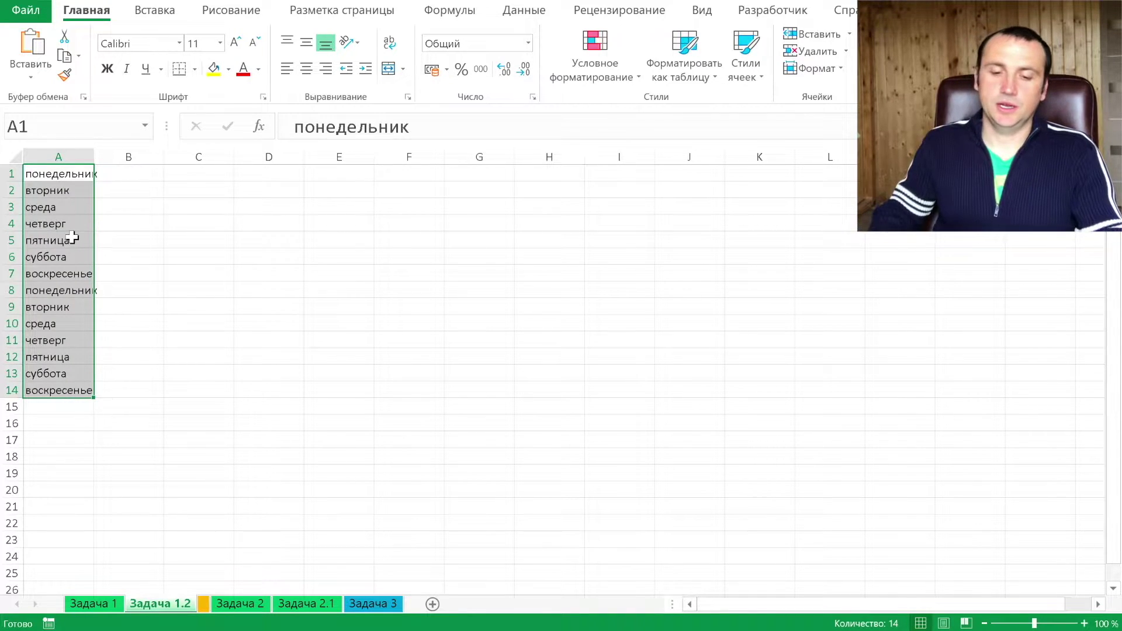
key("Delete")
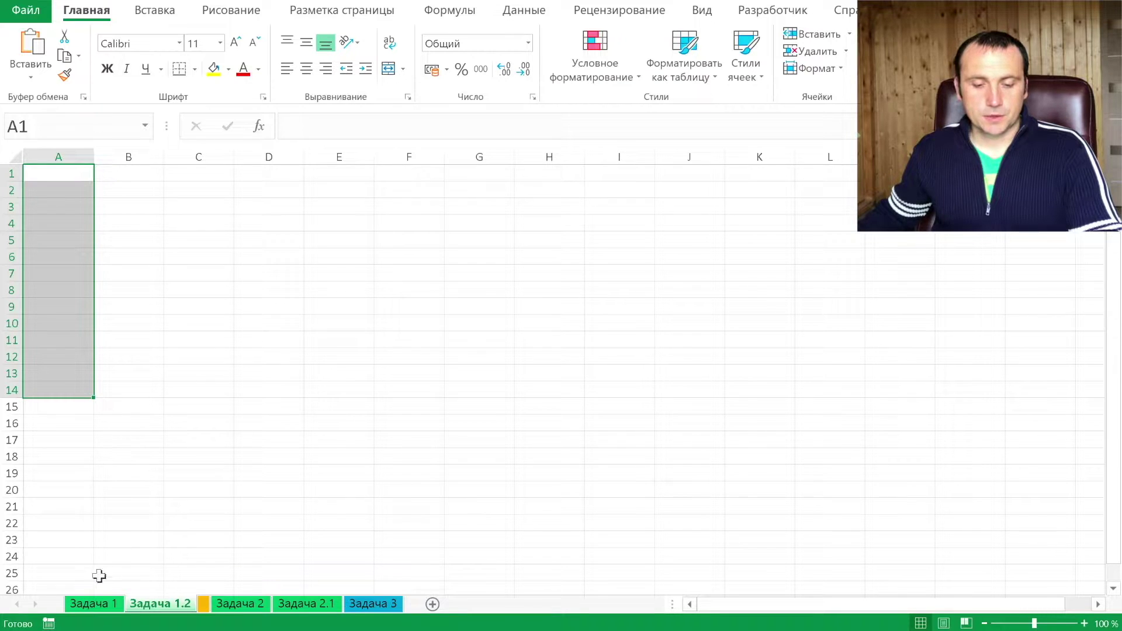
left_click(96, 604)
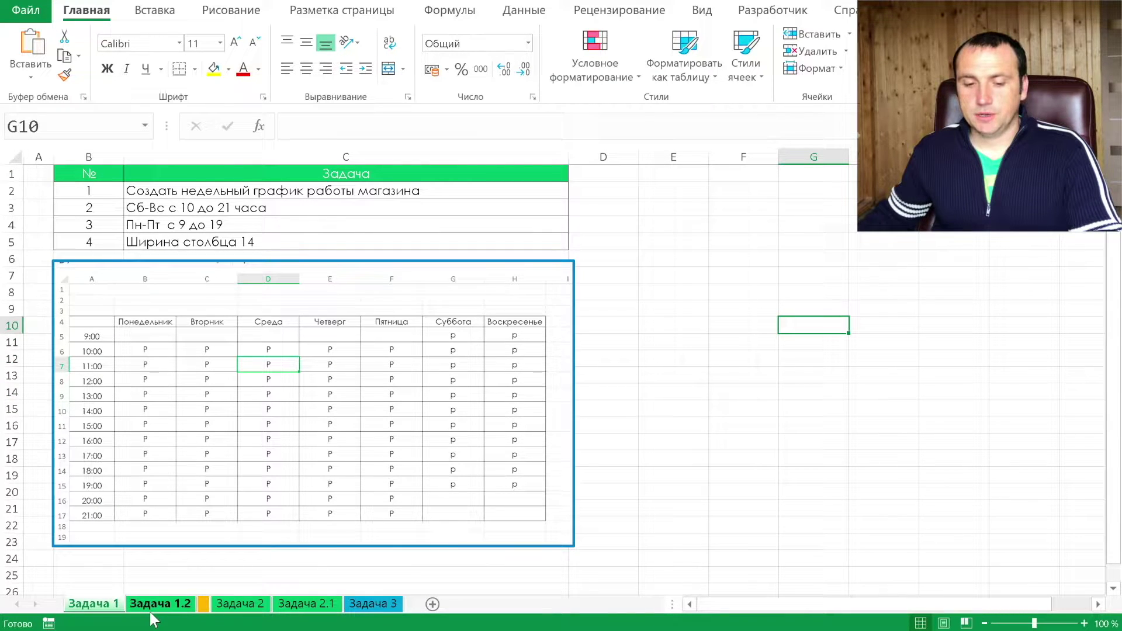
left_click(155, 604)
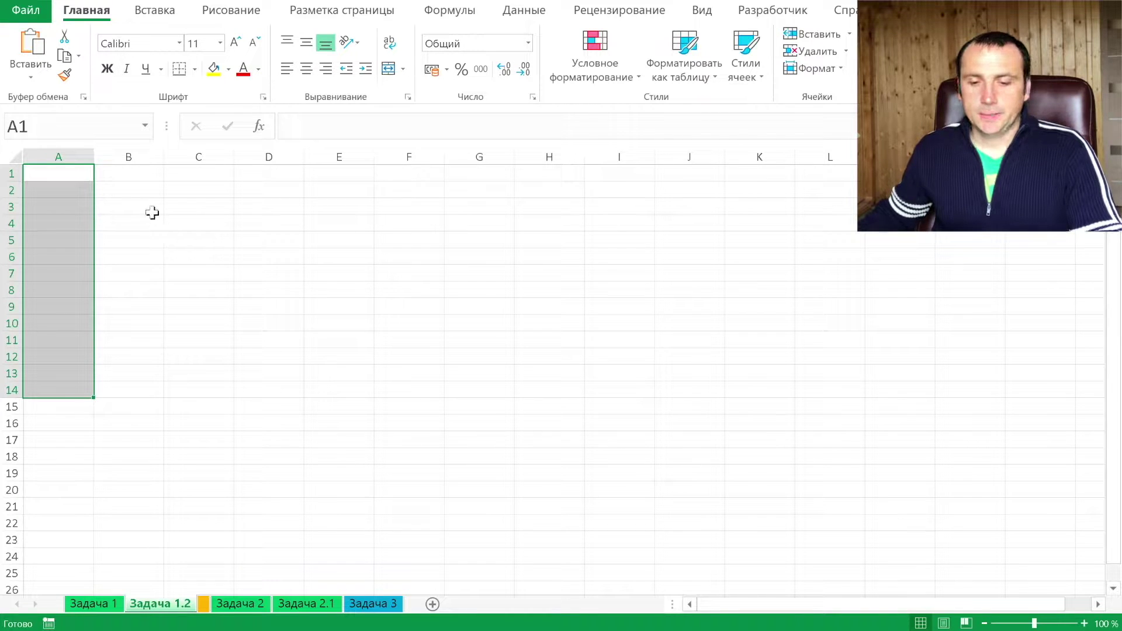
left_click(144, 222)
- Enter понедельник in B4 and autofill the weekdays through воскресенье across B4:H4
type("понедельник")
mouse_move(163, 231)
left_mouse_down()
mouse_move(582, 226)
mouse_move(555, 229)
left_mouse_up()
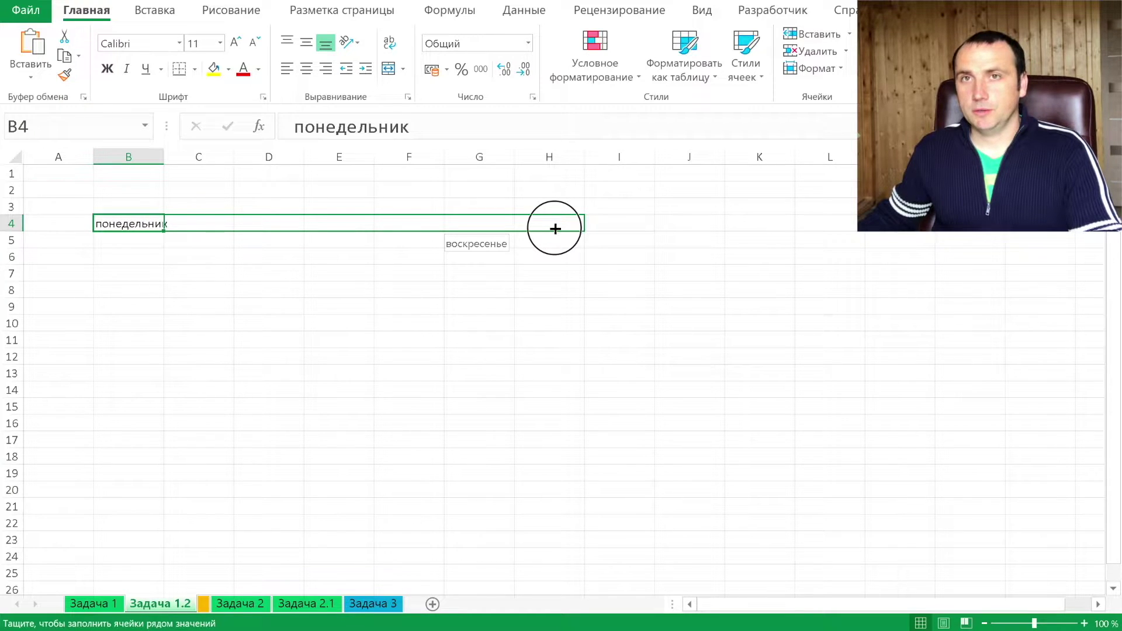
left_click_drag(556, 228, 555, 229)
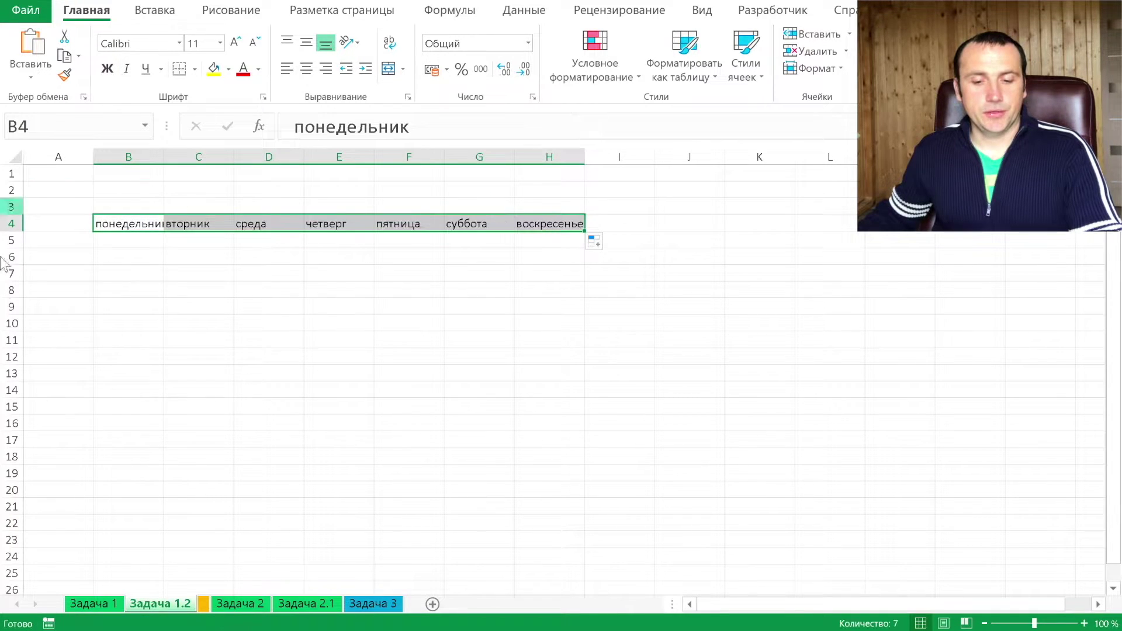
- After checking the Задача 1 reference, enter 9:00 as the first time in A5
left_click(96, 605)
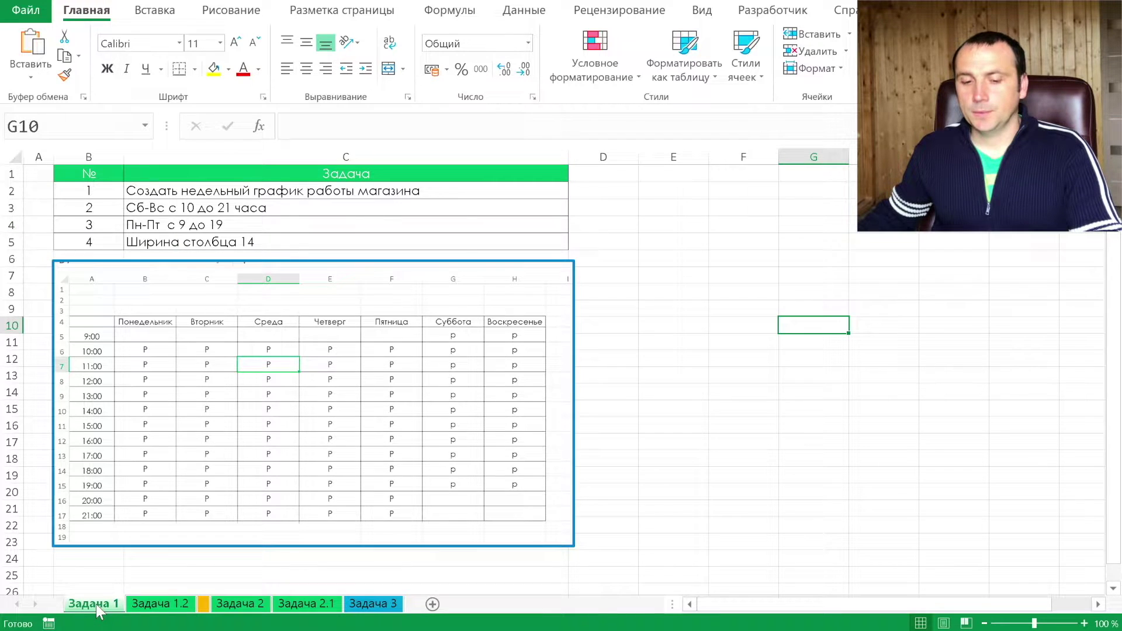
left_click(152, 606)
left_click(83, 242)
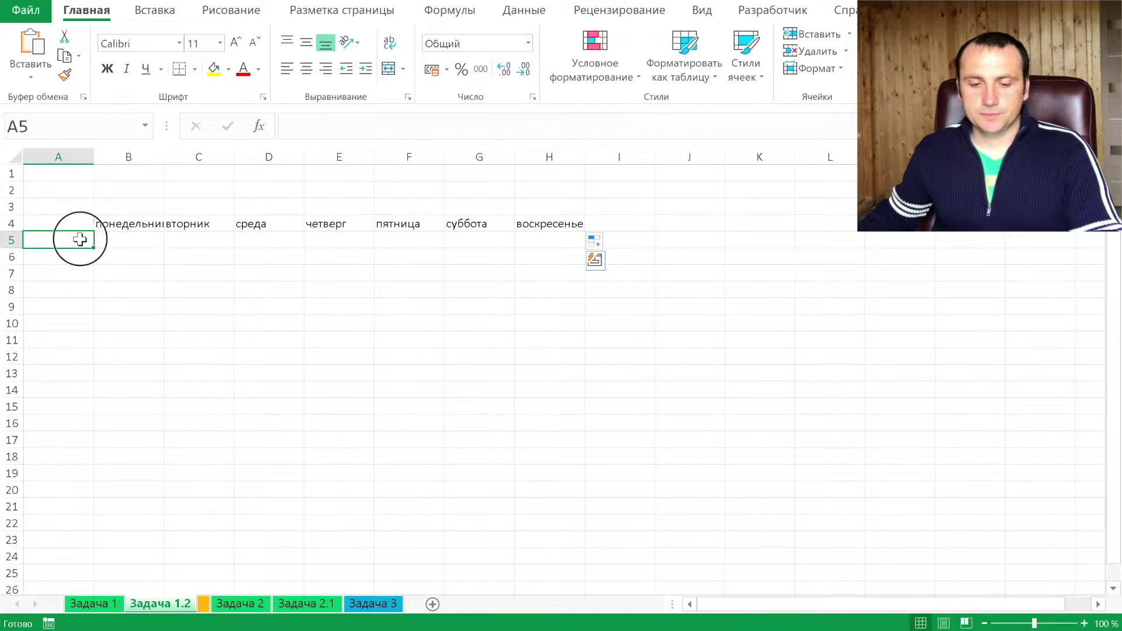
type("9:00")
key("Return")
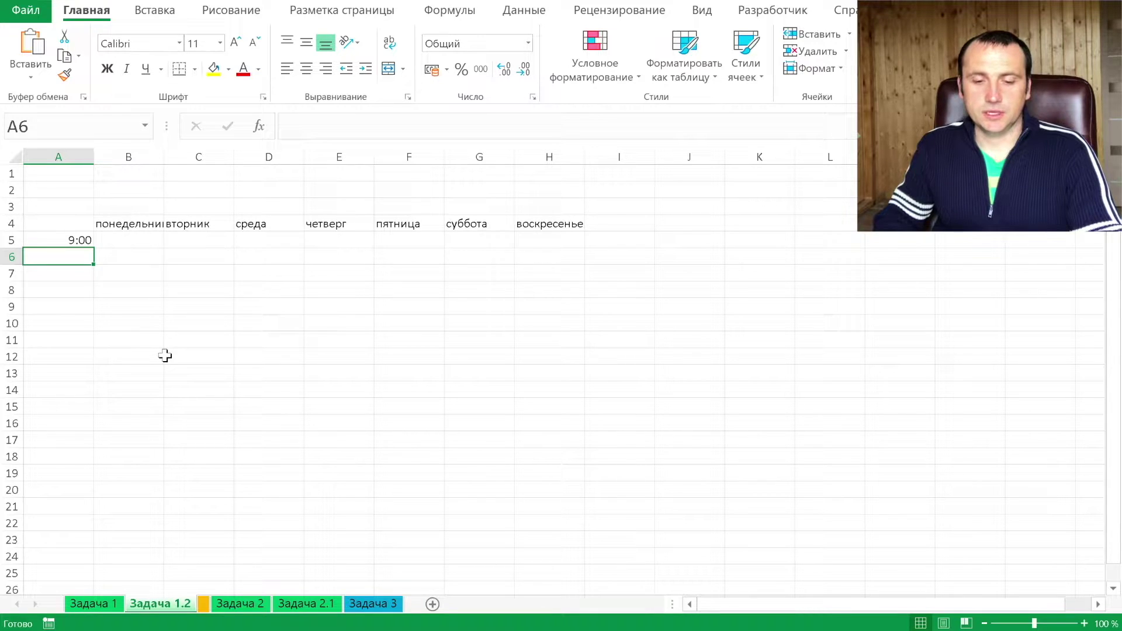
- Add 10:00 in A6, extend the hourly series to 21:00 in A17, then select A4:H17
type("10:")
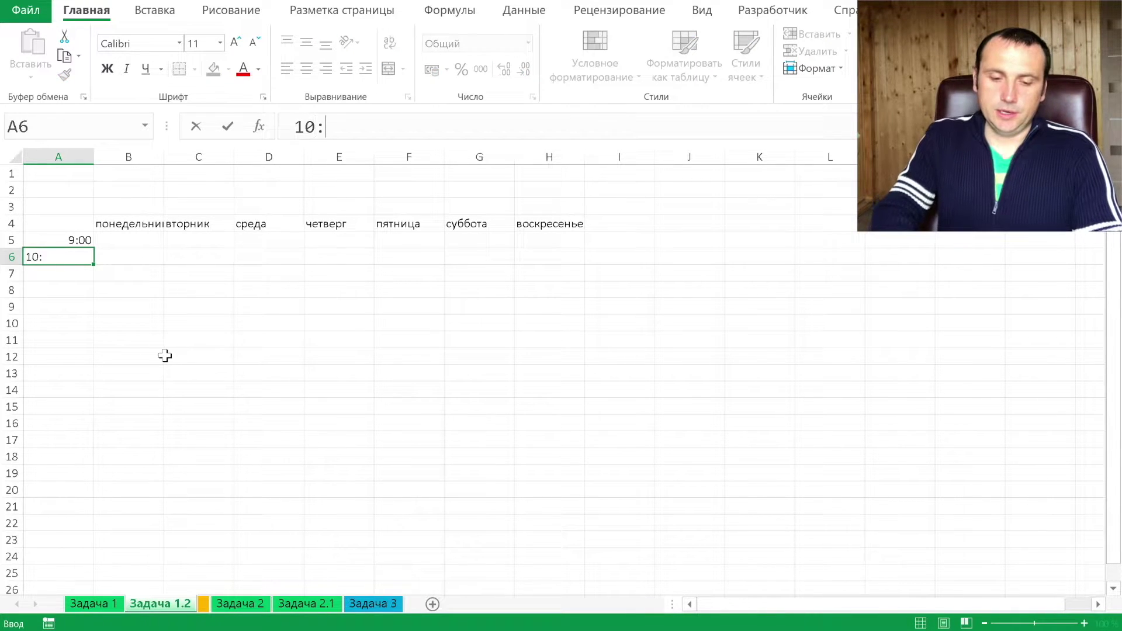
type("00")
key("Return")
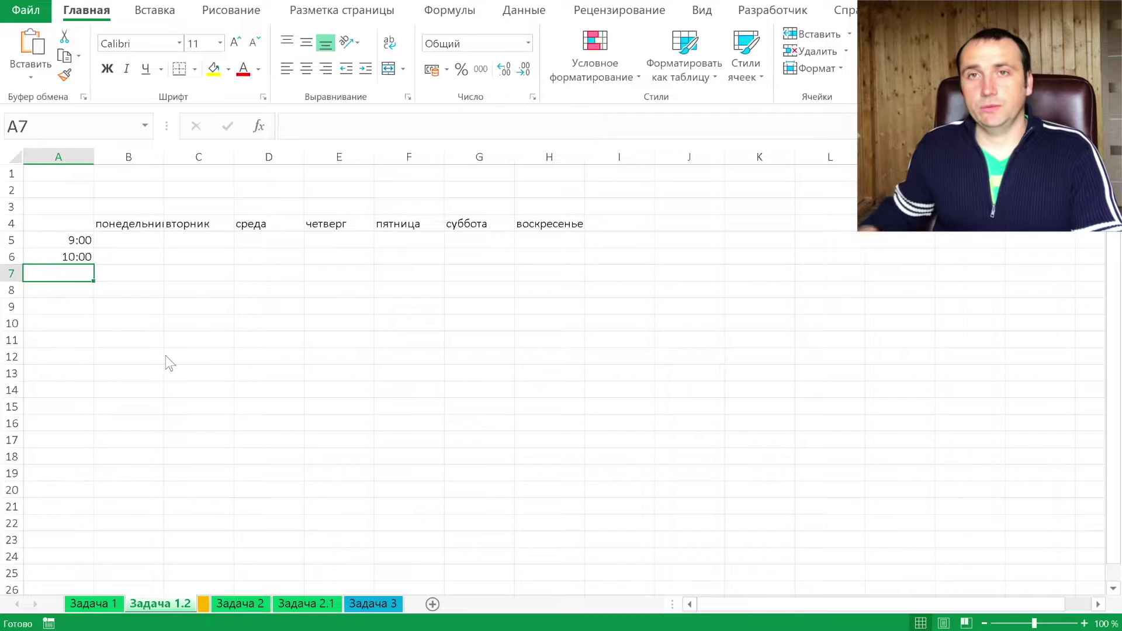
left_click_drag(70, 240, 82, 257)
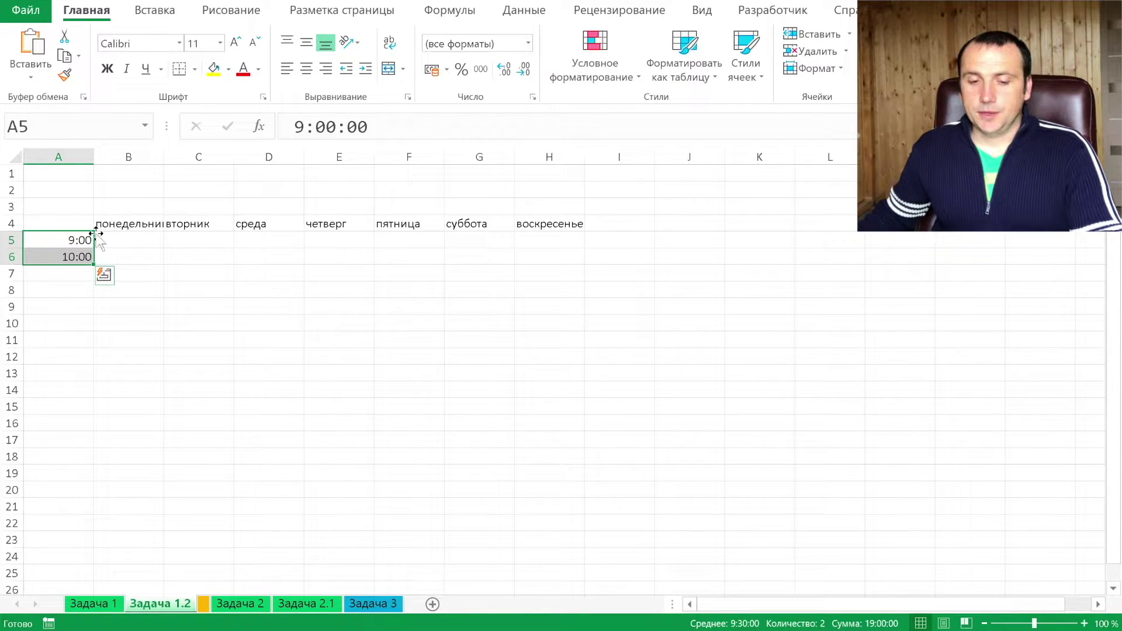
left_click_drag(70, 239, 69, 248)
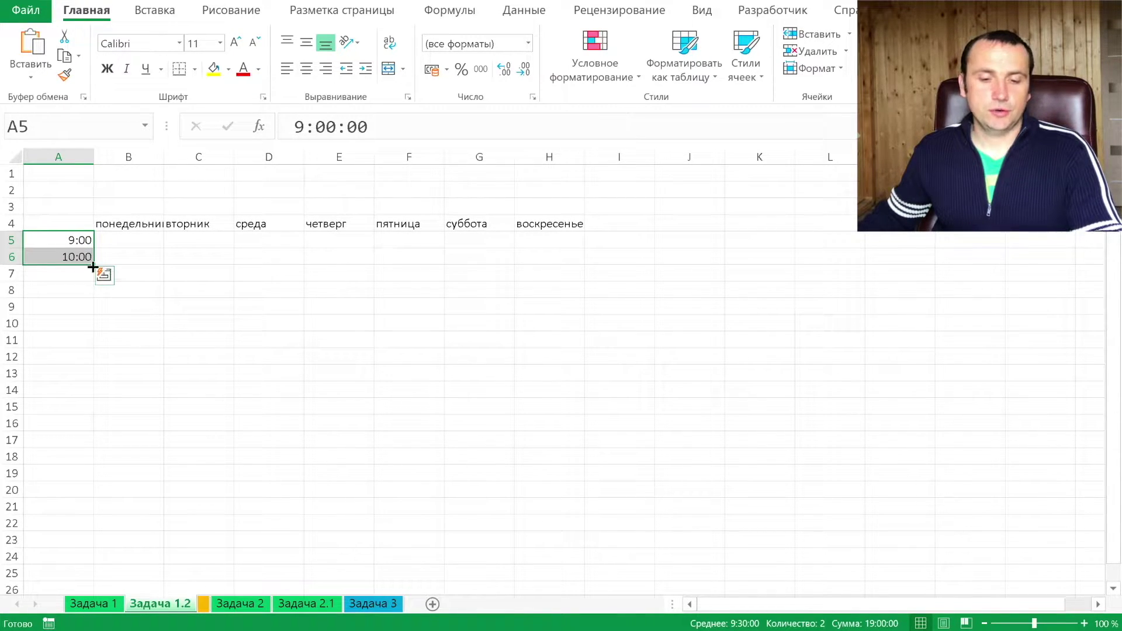
left_click_drag(94, 264, 94, 413)
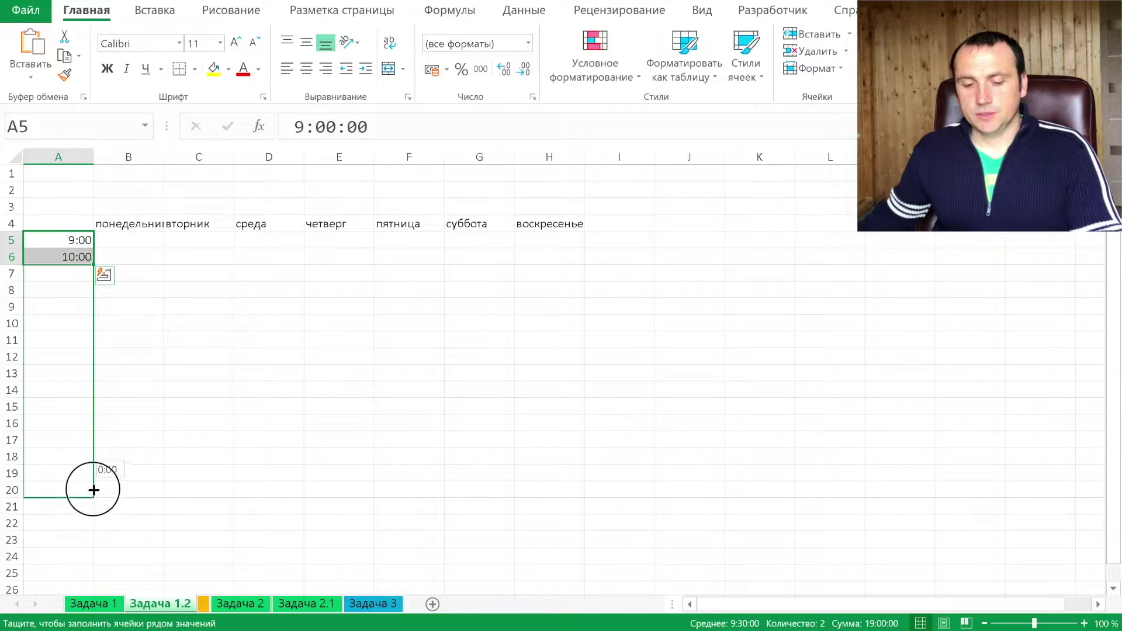
left_click_drag(94, 414, 94, 442)
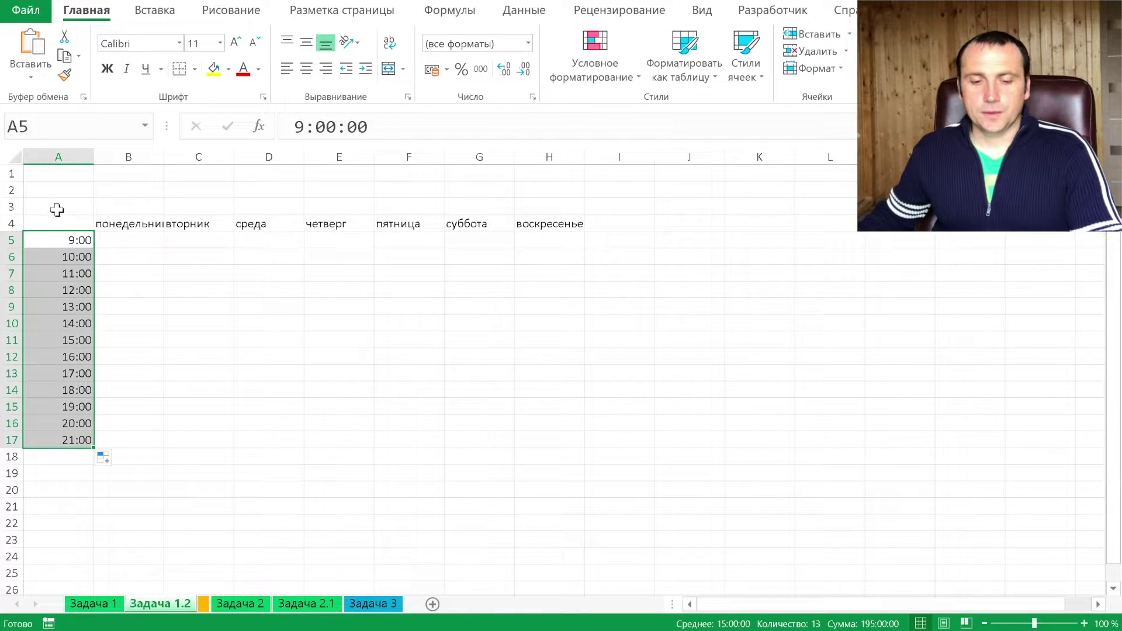
mouse_move(55, 223)
left_mouse_down()
mouse_move(515, 340)
mouse_move(556, 443)
left_mouse_up()
- Give every cell of A4:H17 borders and set the table font to Century Gothic
left_click(194, 69)
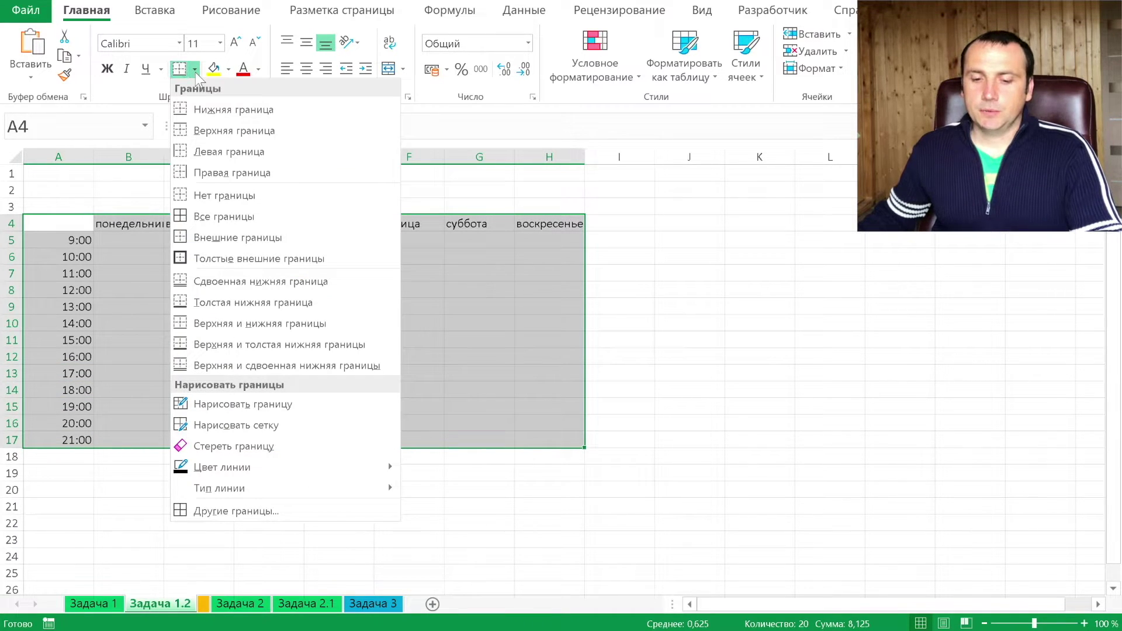
left_click(240, 221)
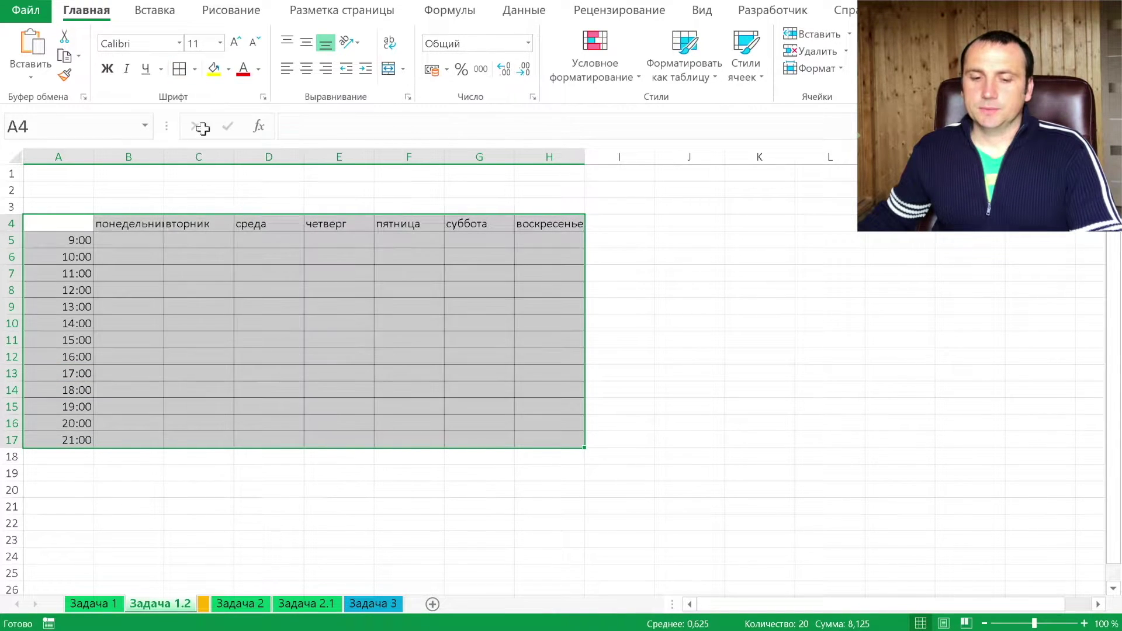
left_click(179, 43)
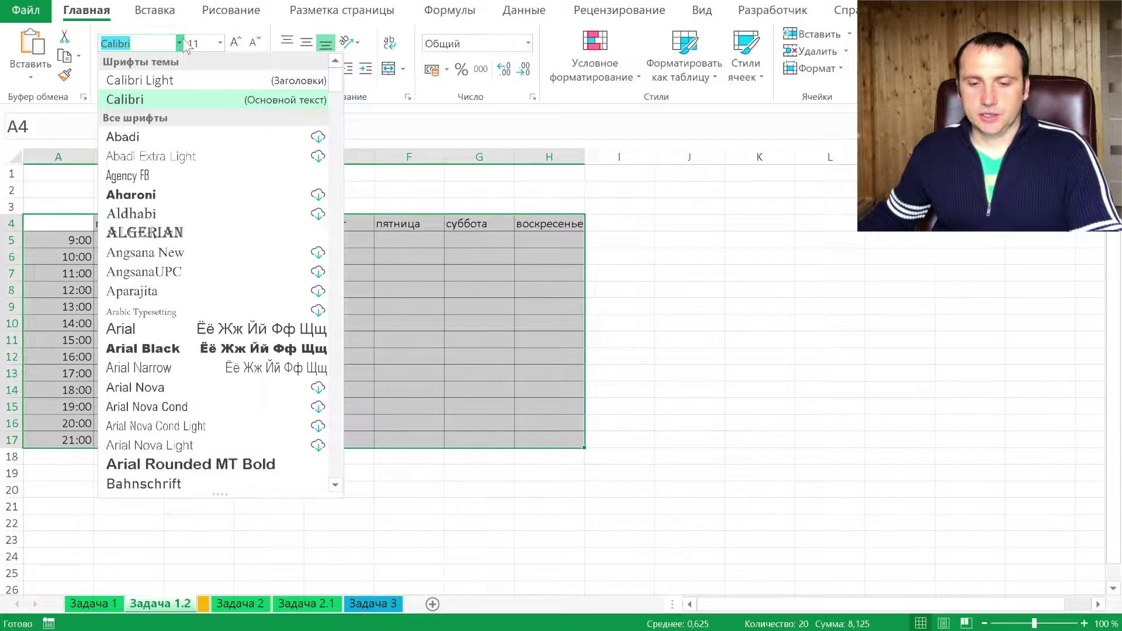
left_click_drag(336, 82, 340, 170)
type("Cent")
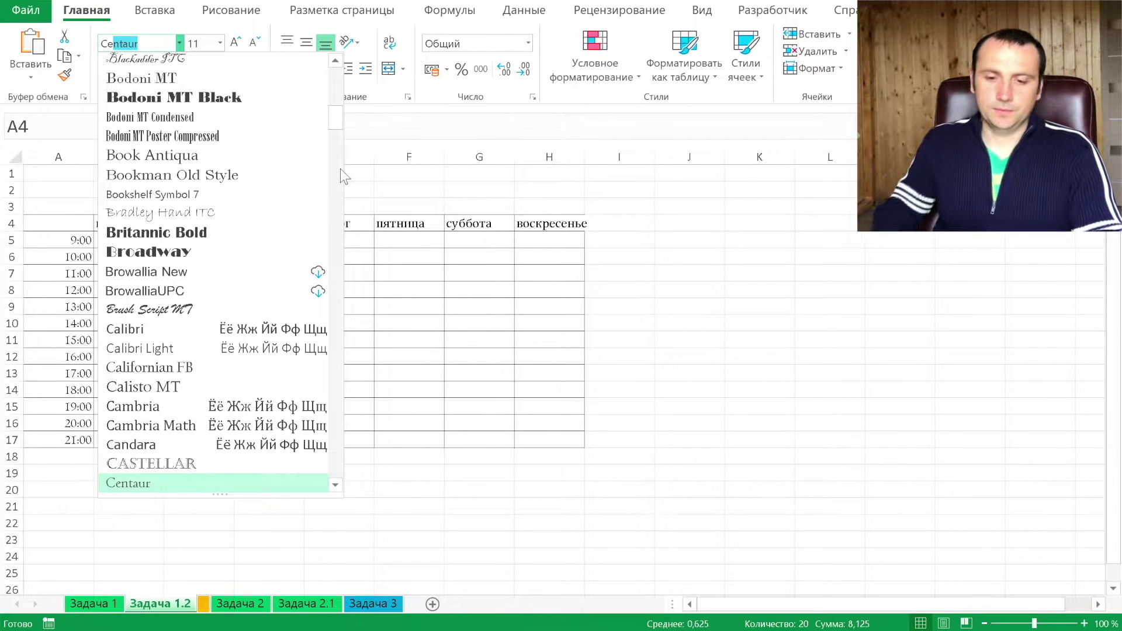
type("ury Gothic")
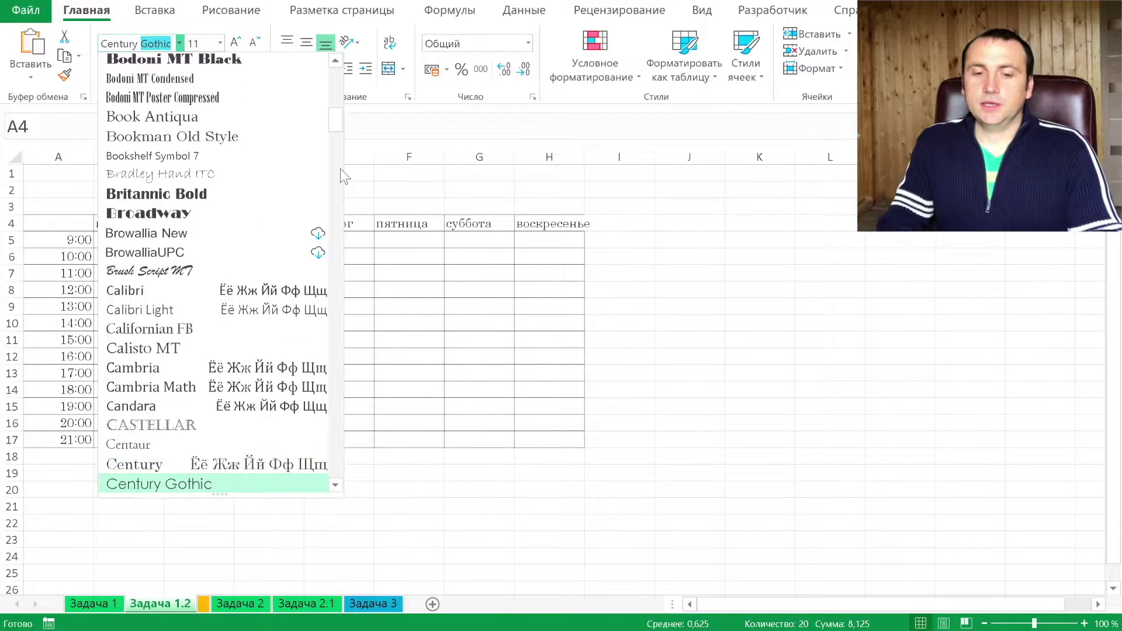
key("Return")
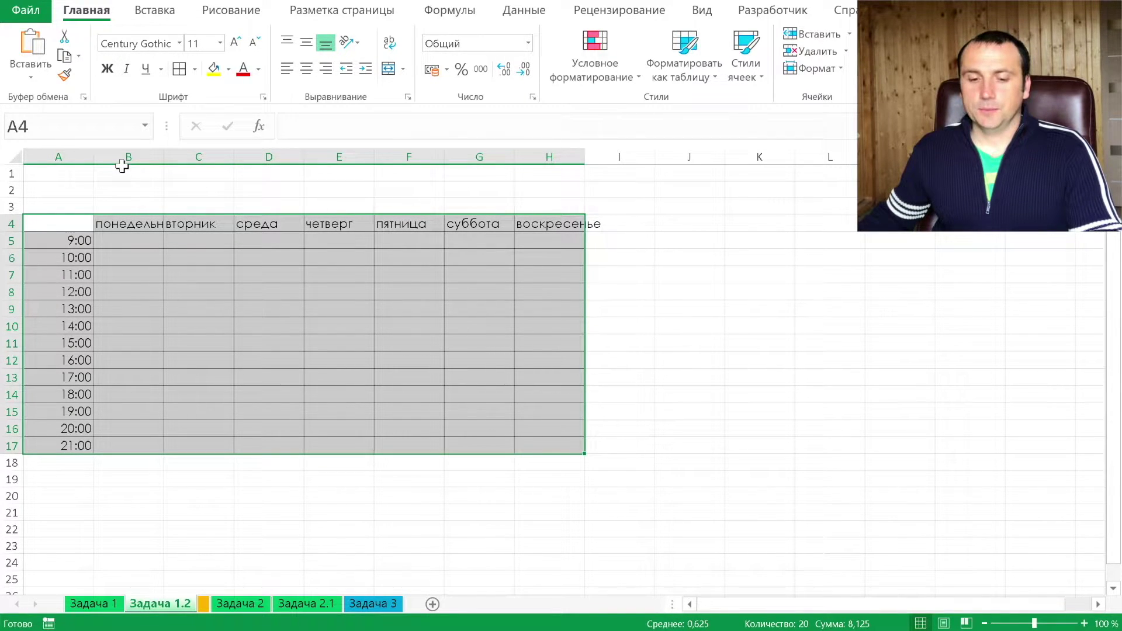
left_click(141, 228)
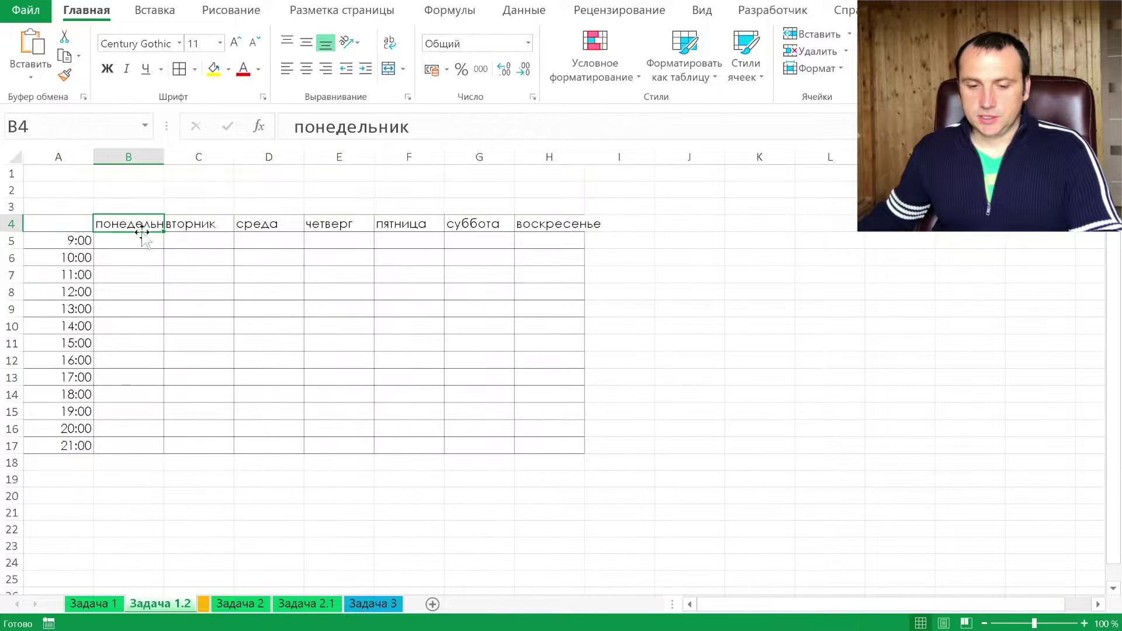
- Autofit columns B–H, then set their column width to 14
left_click(225, 223)
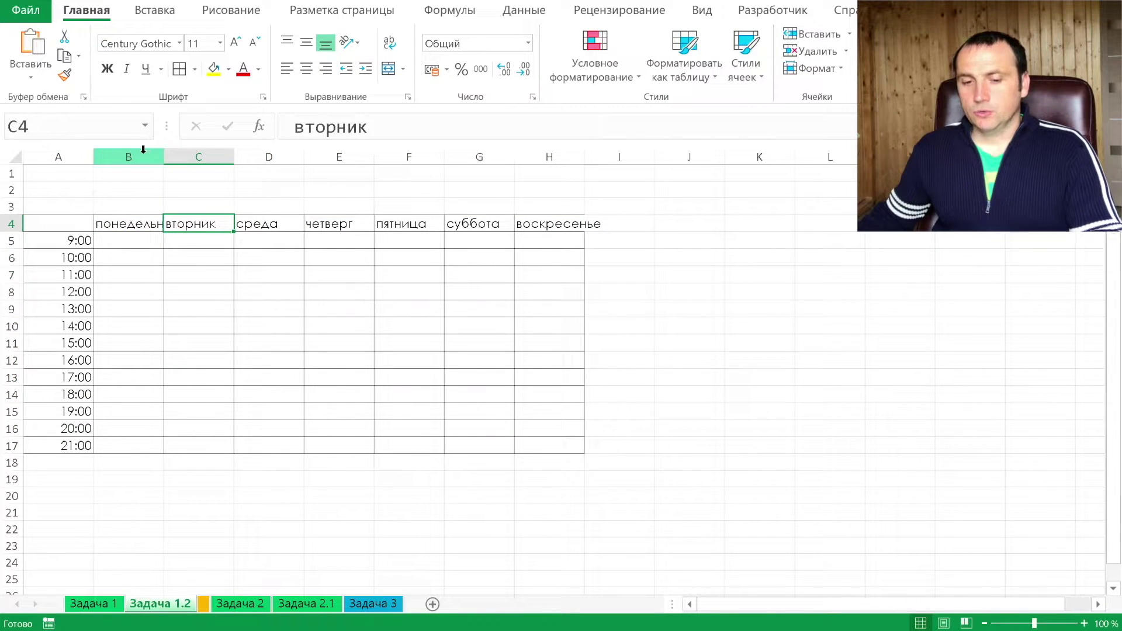
left_click_drag(143, 149, 544, 153)
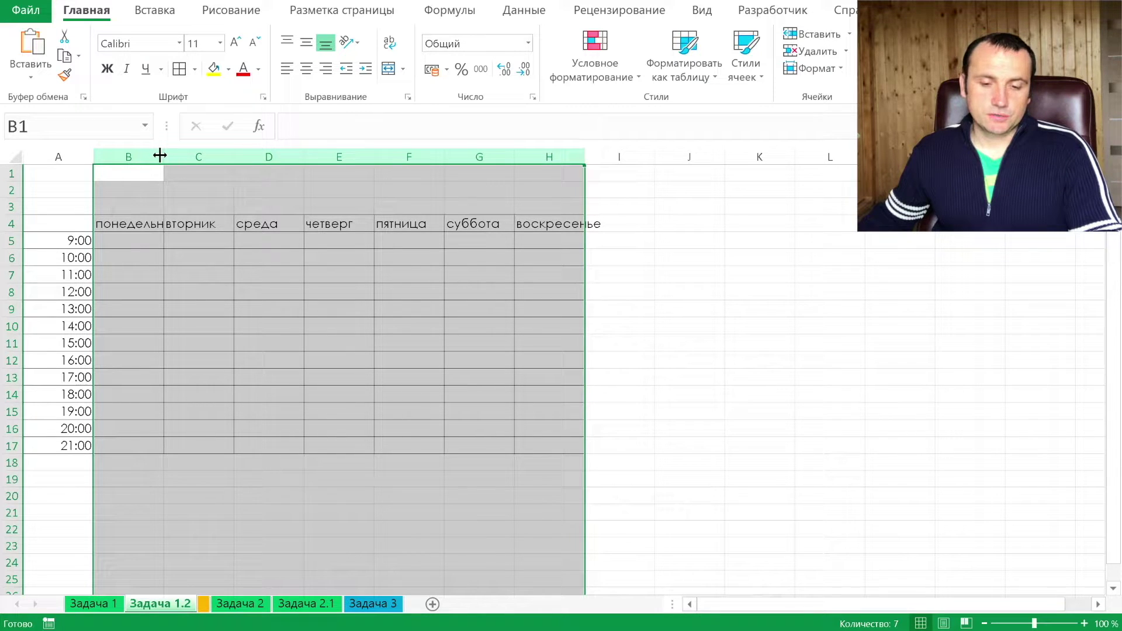
double_click(159, 155)
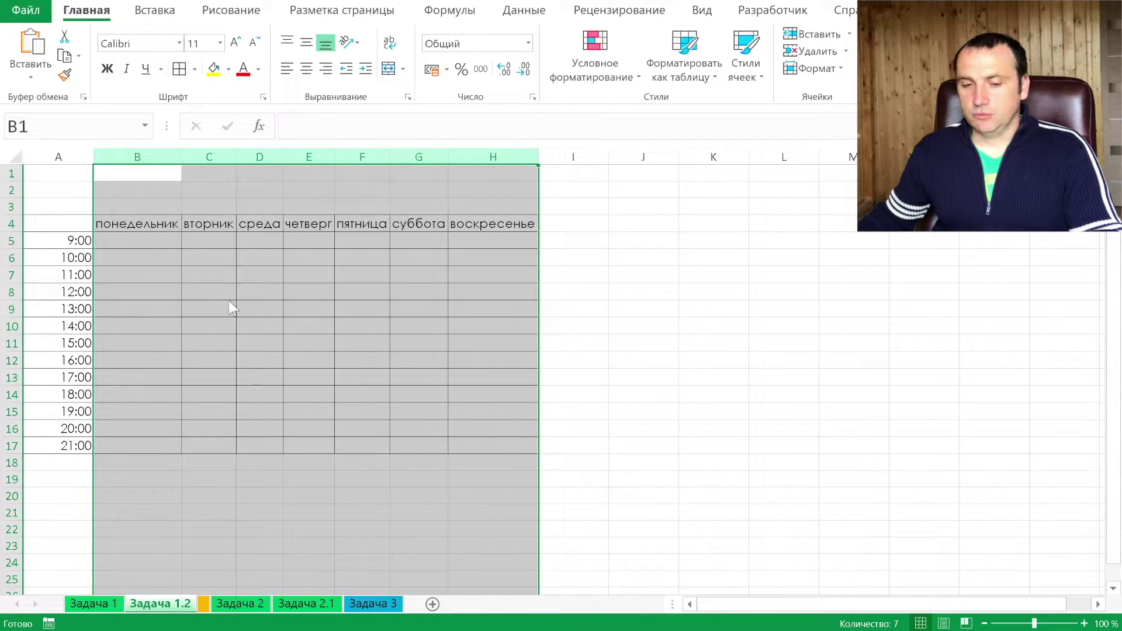
right_click(213, 261)
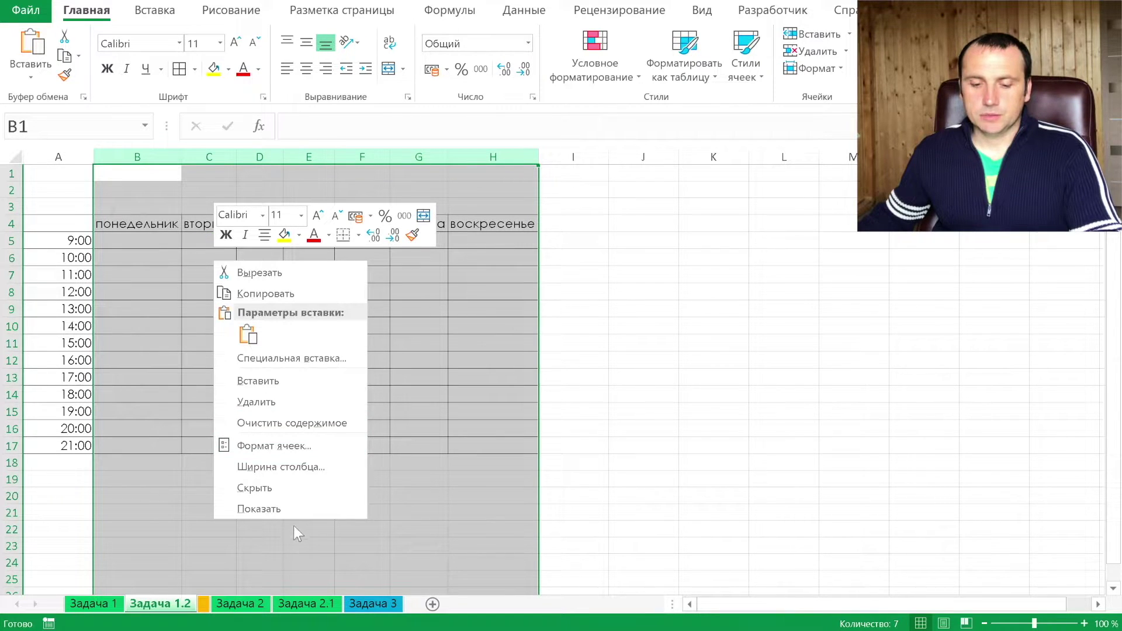
left_click(284, 467)
type("13")
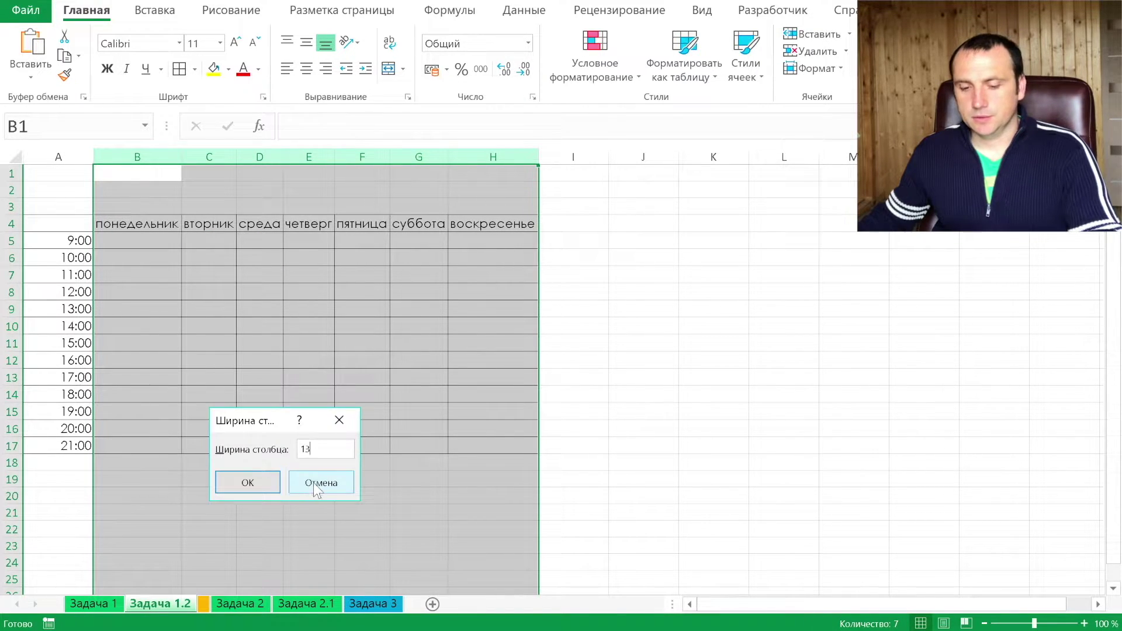
left_click(257, 485)
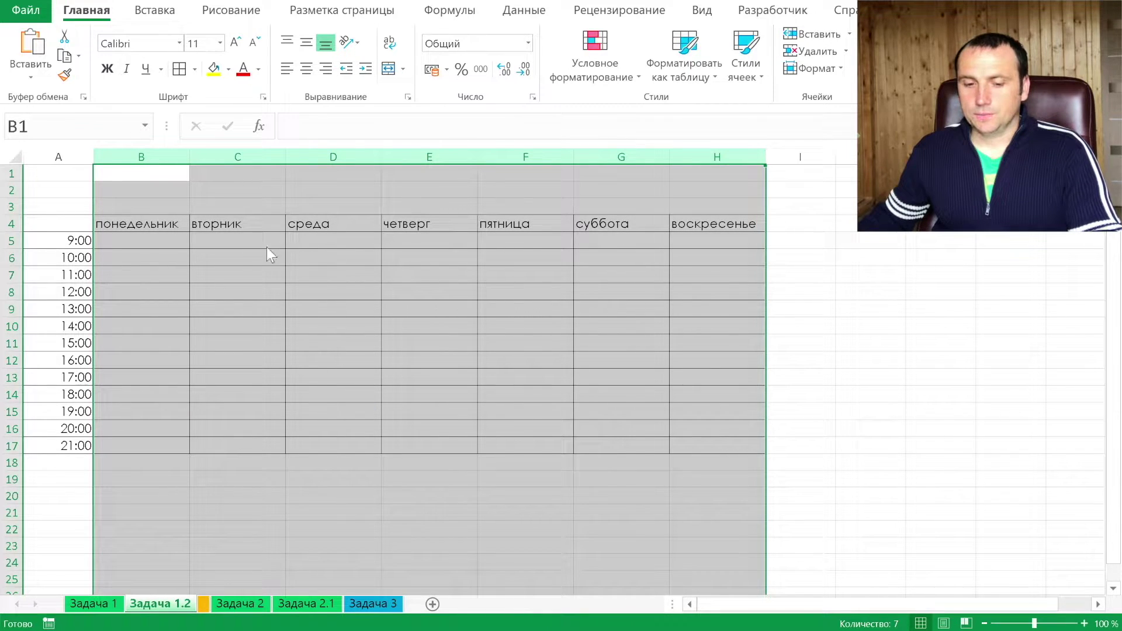
- Centre the weekday headers in B4:H4, then view the Задача 1 sheet
left_click_drag(168, 222, 724, 223)
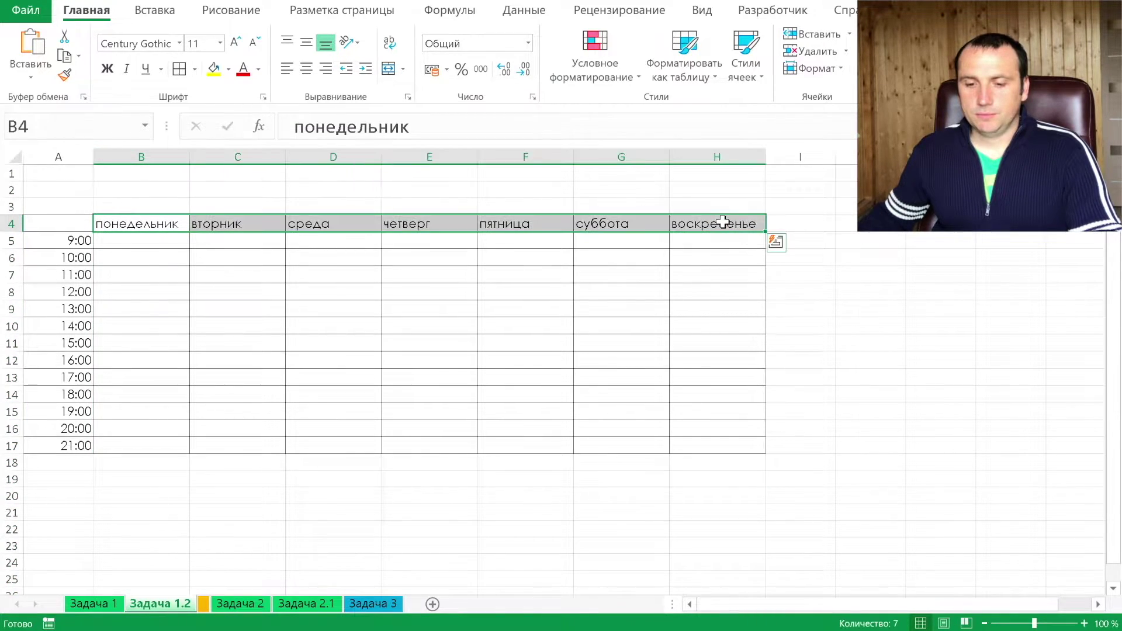
left_click(306, 68)
left_click(126, 239)
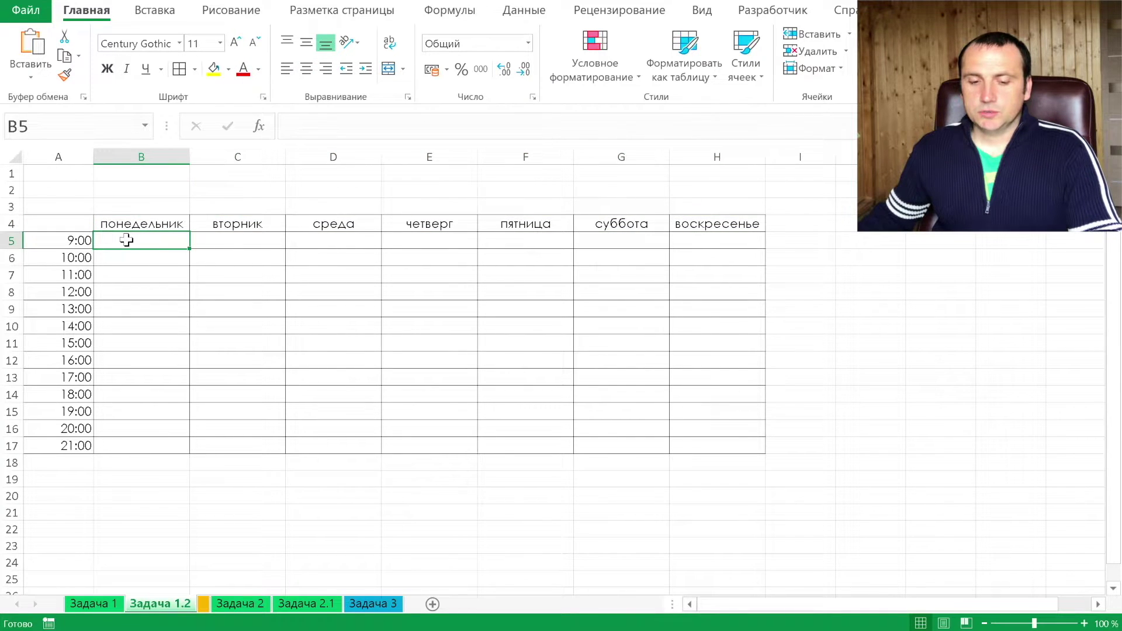
key("ctrl+Page_Up")
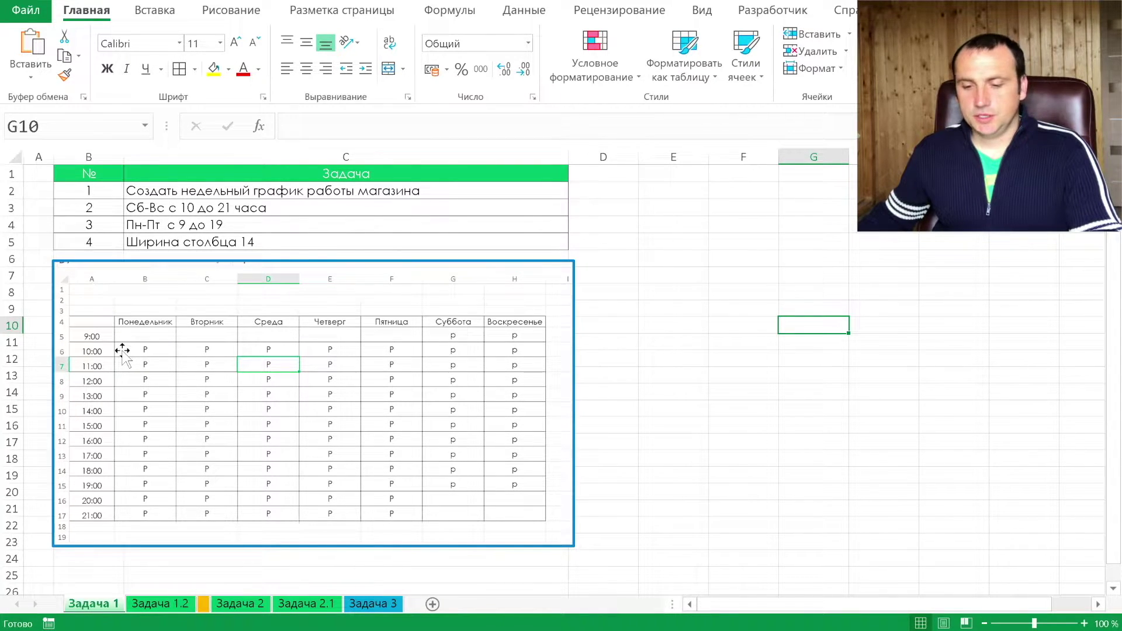
- Fill B6:F17 (Monday–Friday, 10:00–21:00) with Р via Ctrl+Enter and centre it
left_click(157, 603)
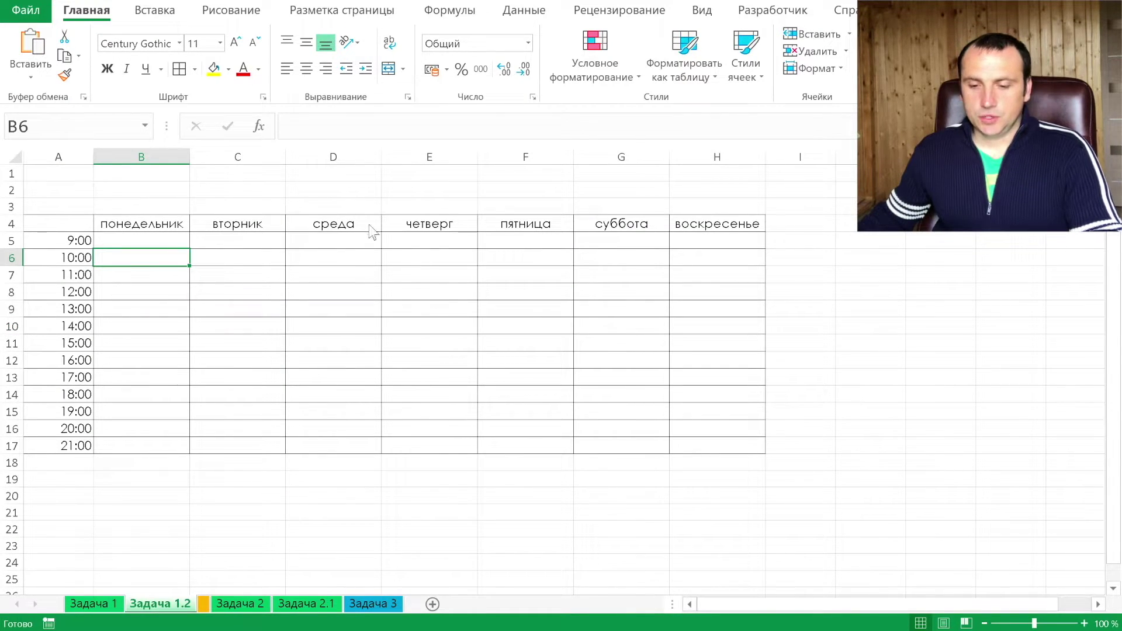
left_click(542, 450, "shift")
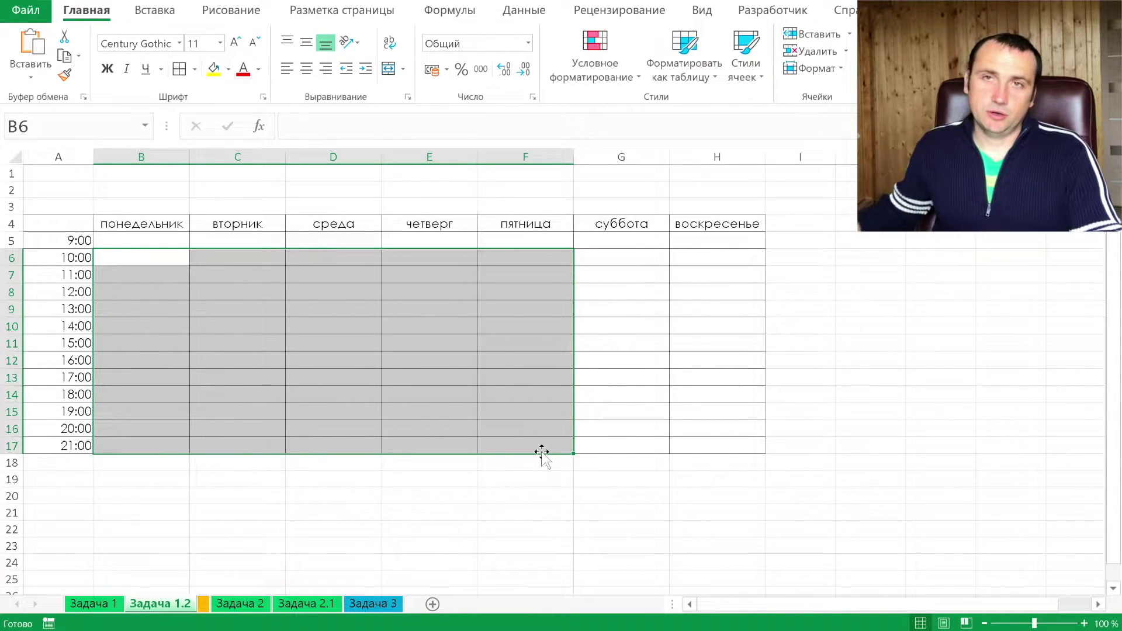
left_click(382, 127)
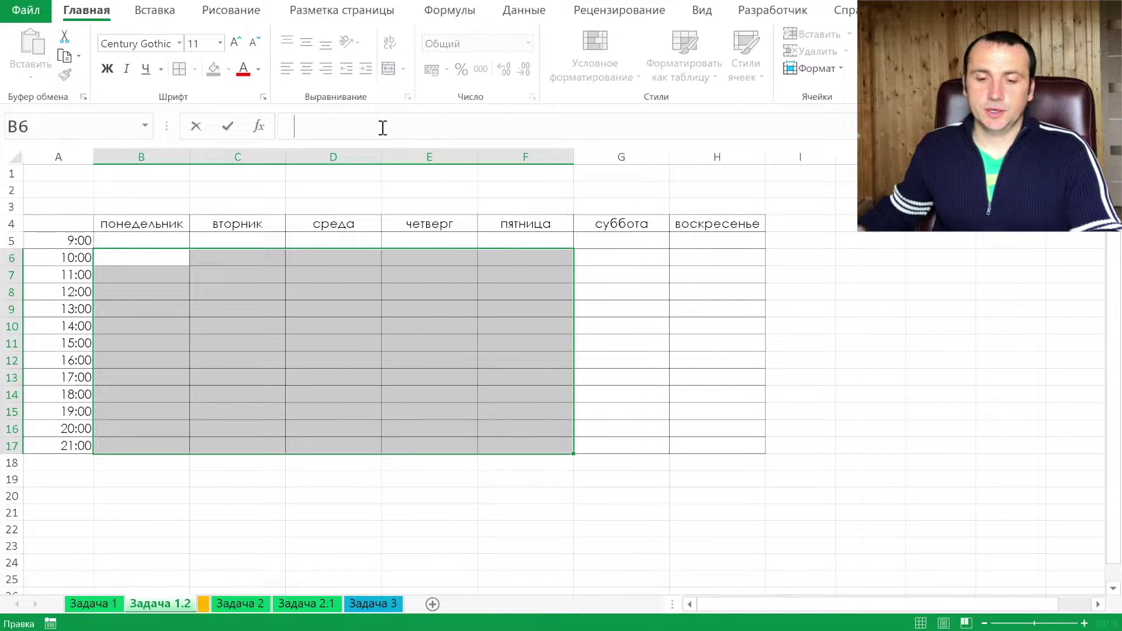
type("Н")
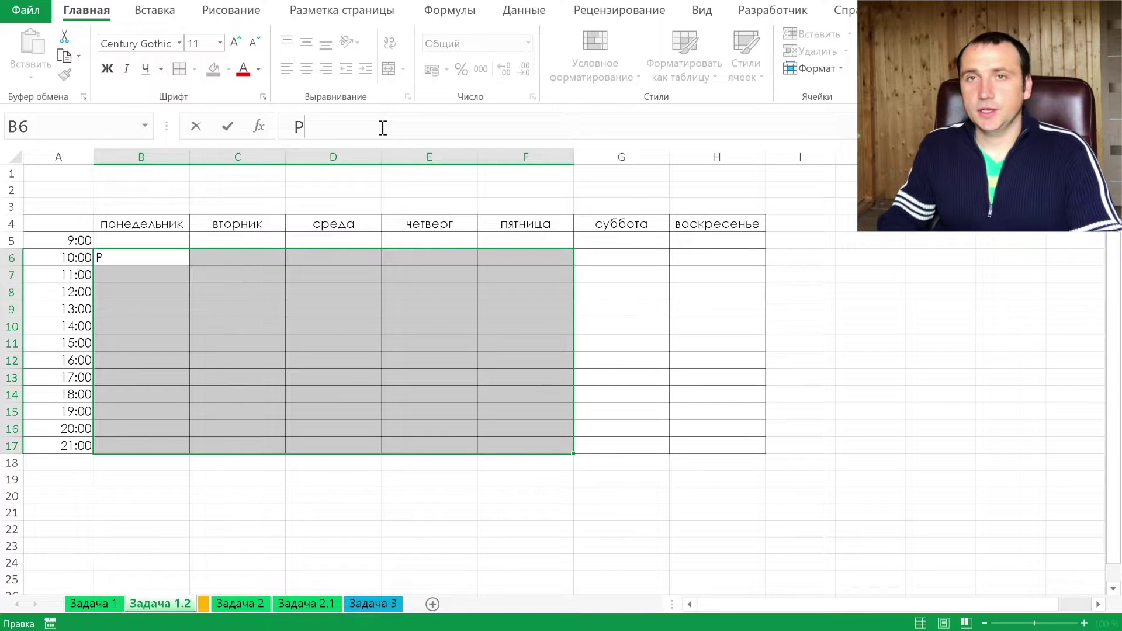
key("ctrl+Return")
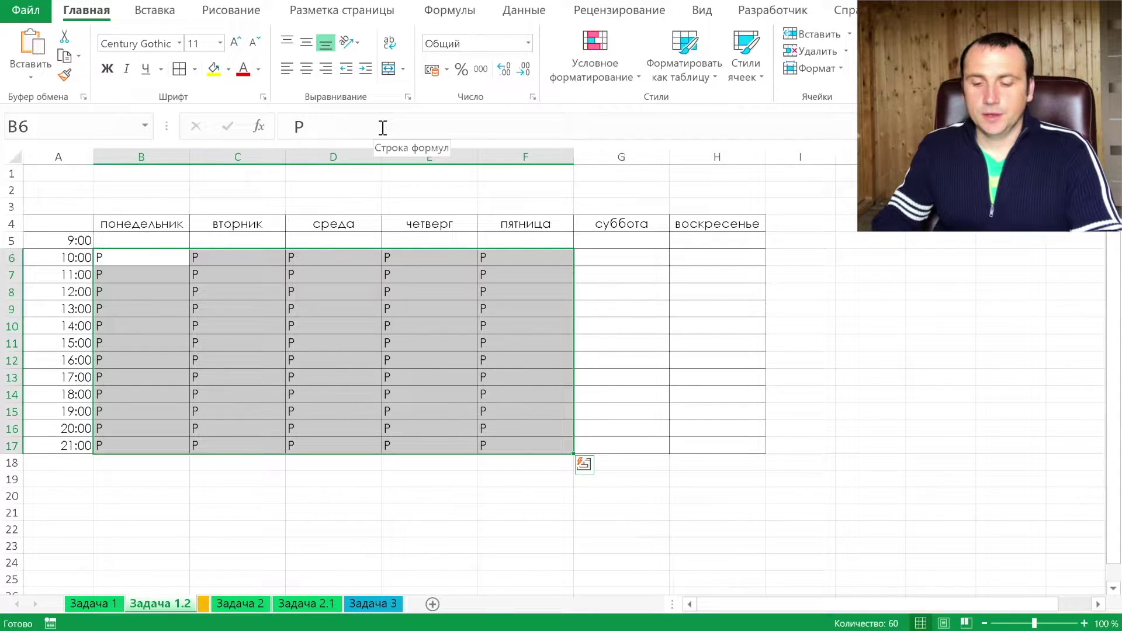
left_click(308, 69)
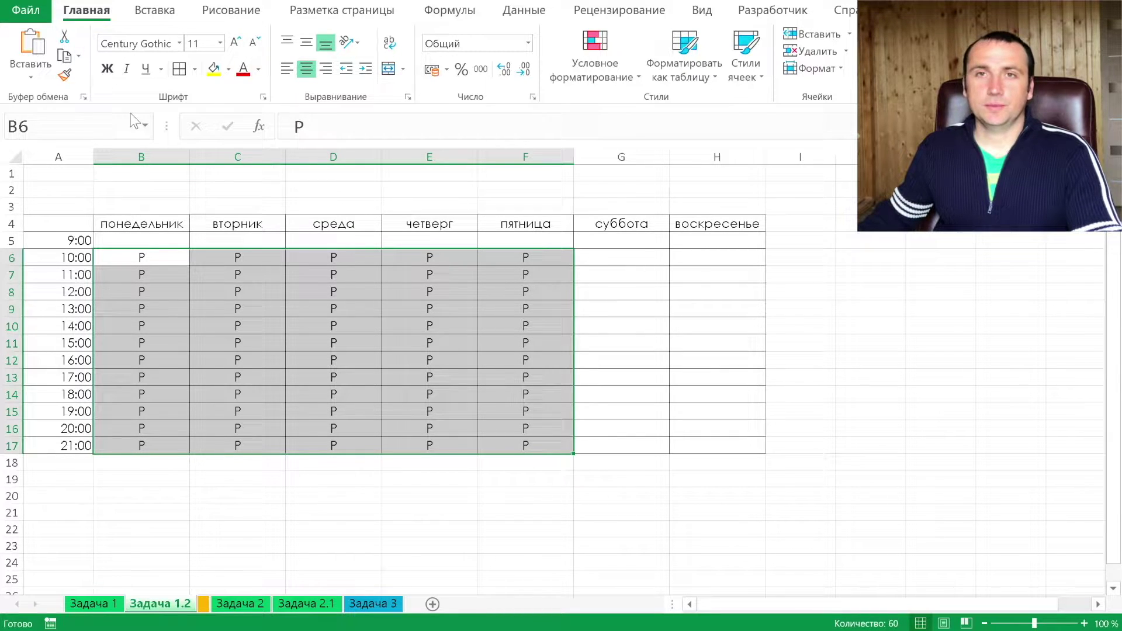
left_click(617, 243)
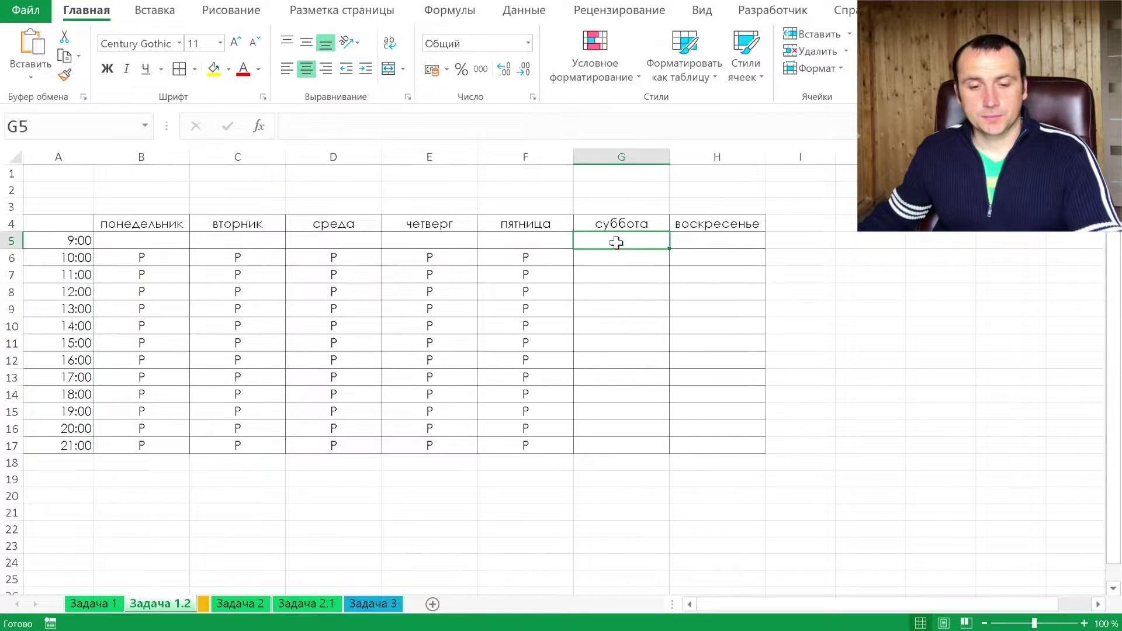
- Fill weekend cells G5:H15 (9:00–19:00) with a centred Р, then open the keyword sheet
left_click(100, 604)
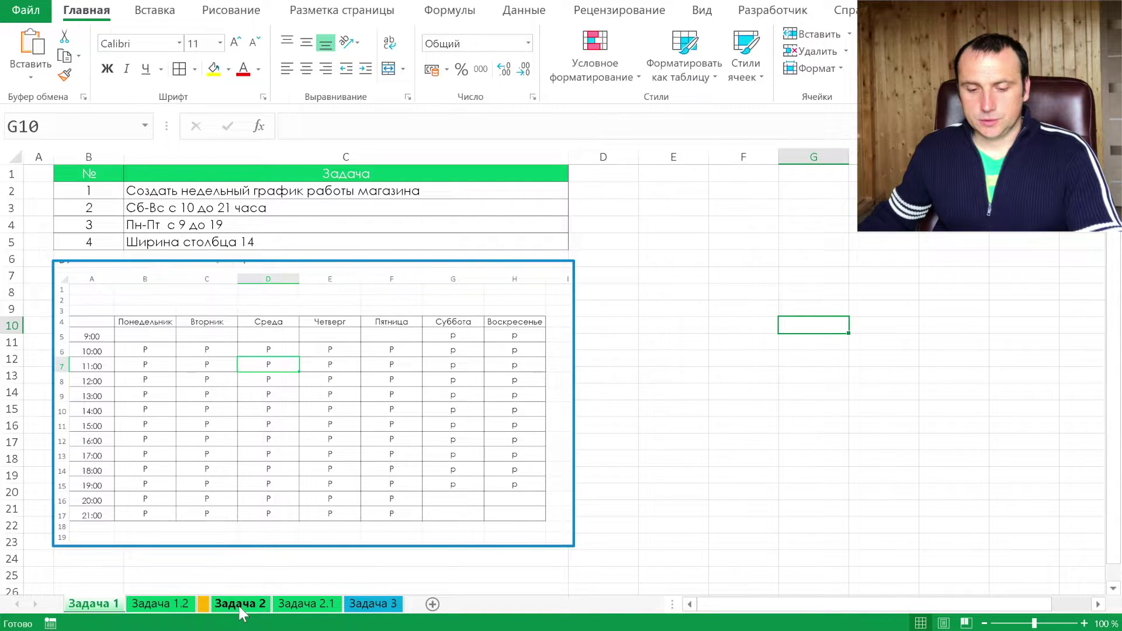
left_click(167, 605)
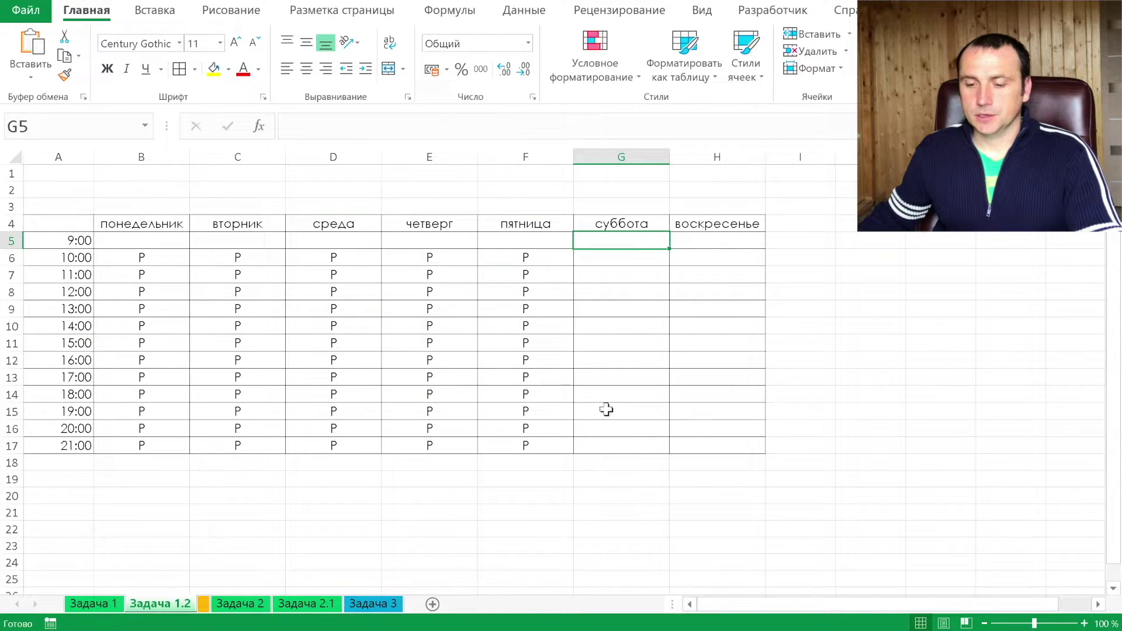
left_click(699, 413, "shift")
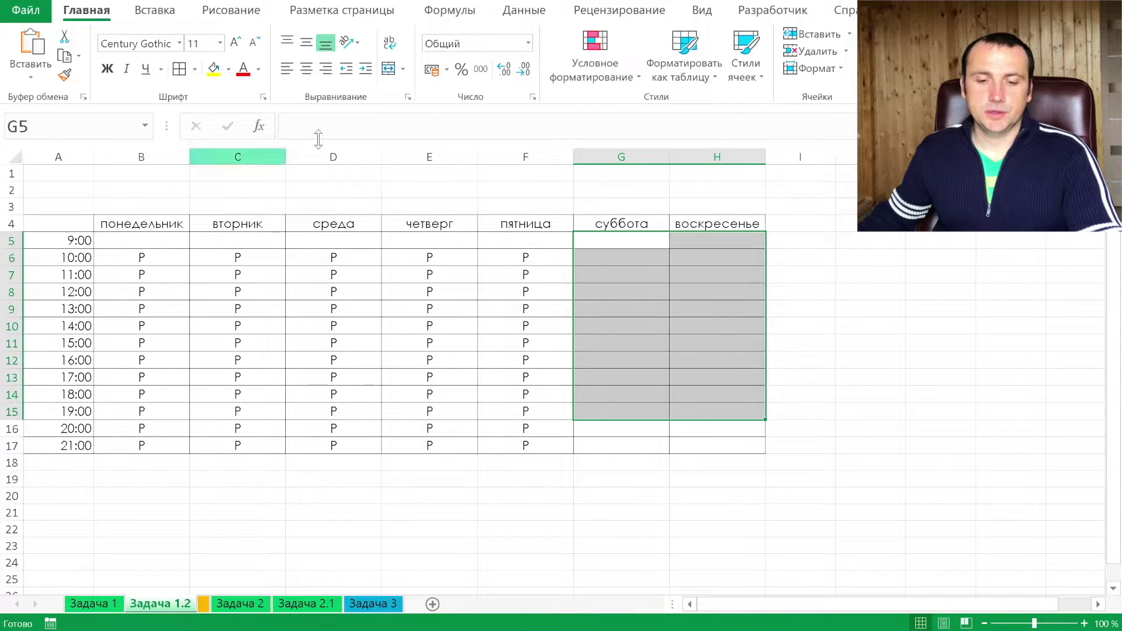
left_click(329, 129)
type("Р")
key("ctrl+Return")
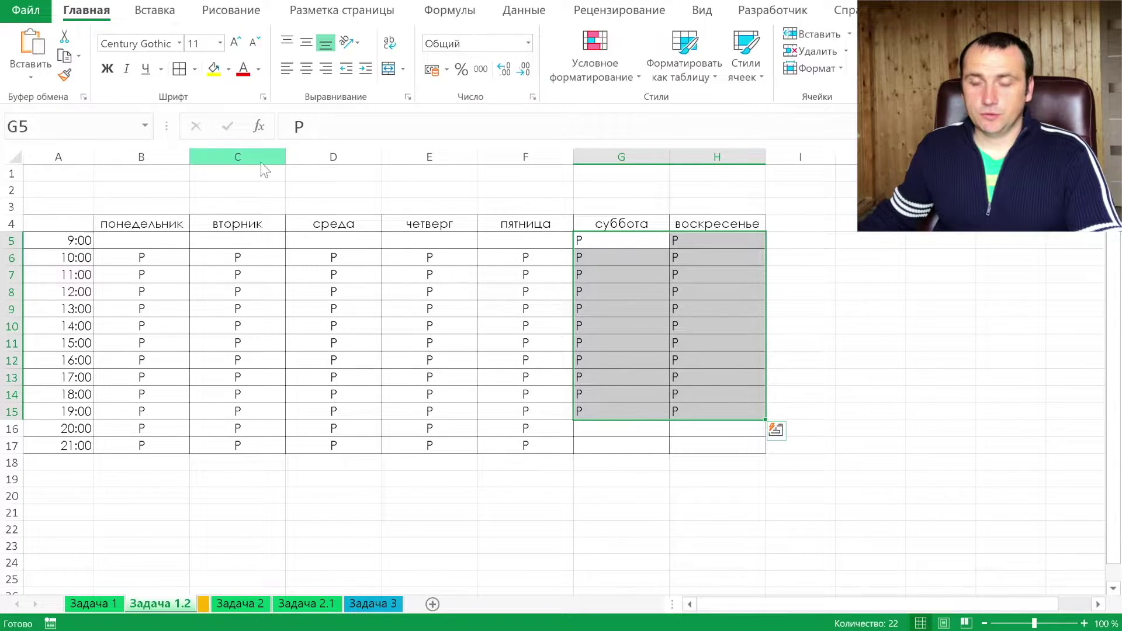
left_click(306, 69)
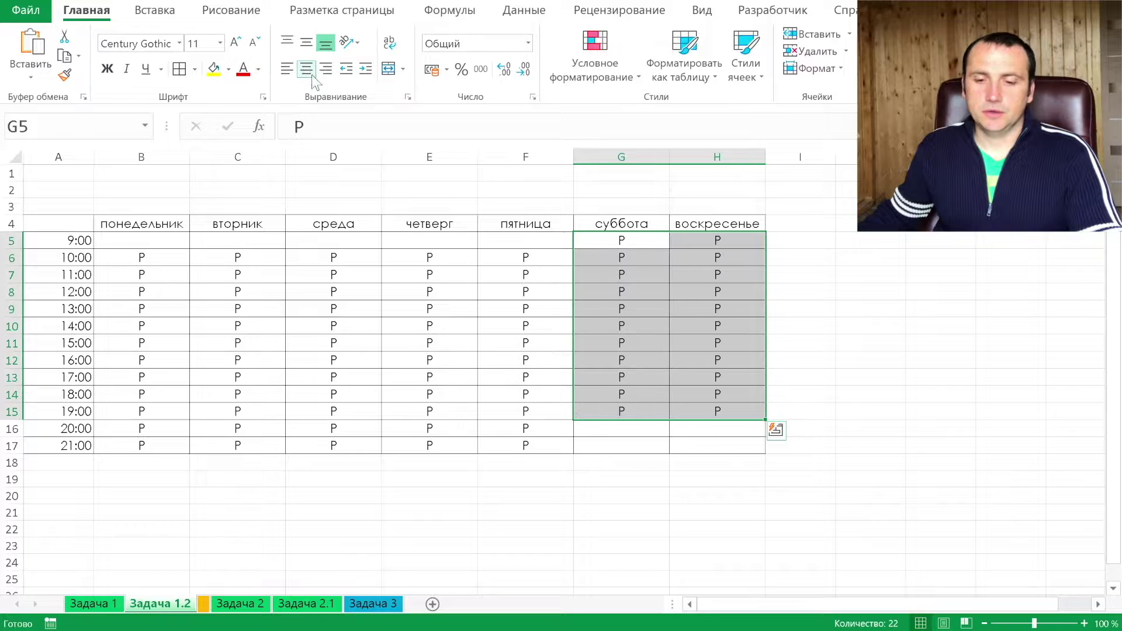
left_click(419, 354)
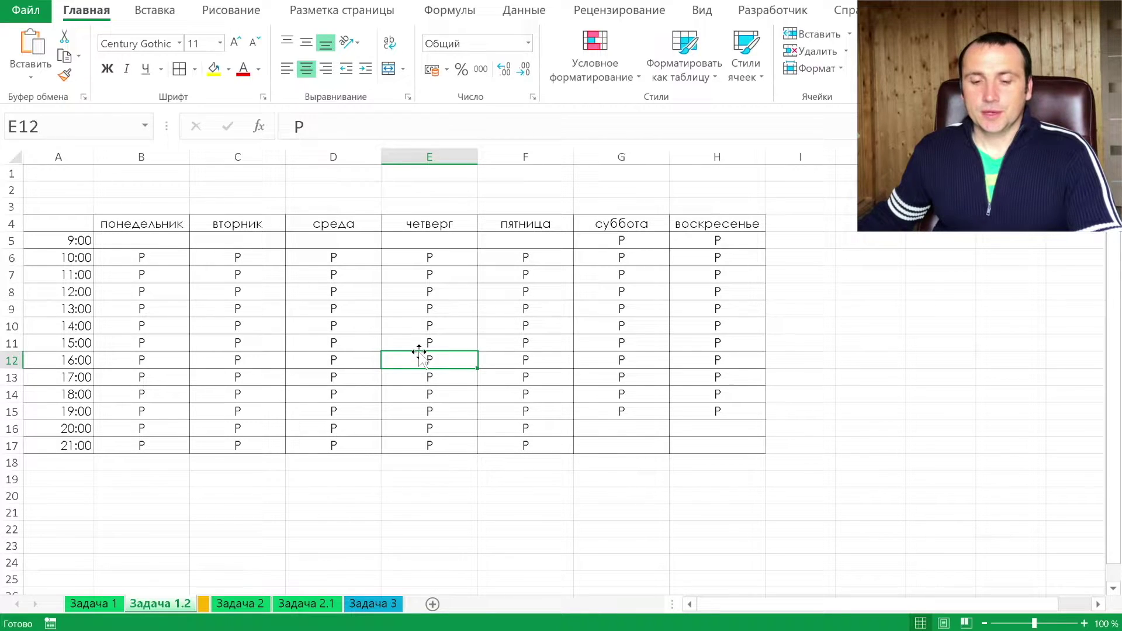
left_click(204, 604)
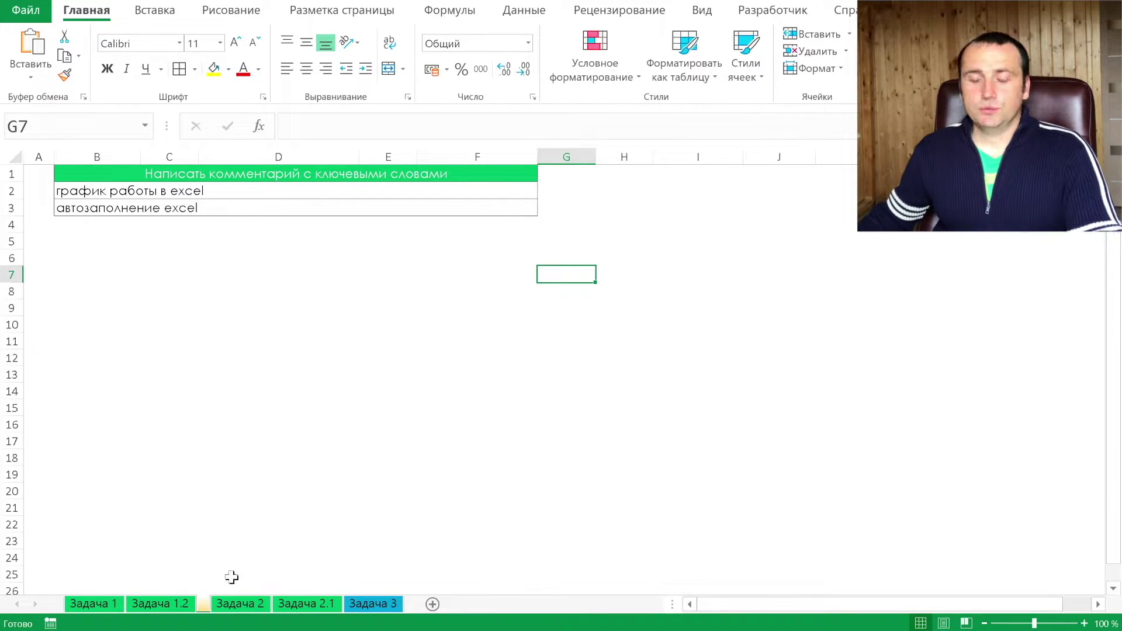
- Inspect the Задача 2 reference schedule picture, then switch to the empty Задача 2.1 sheet
left_click(239, 604)
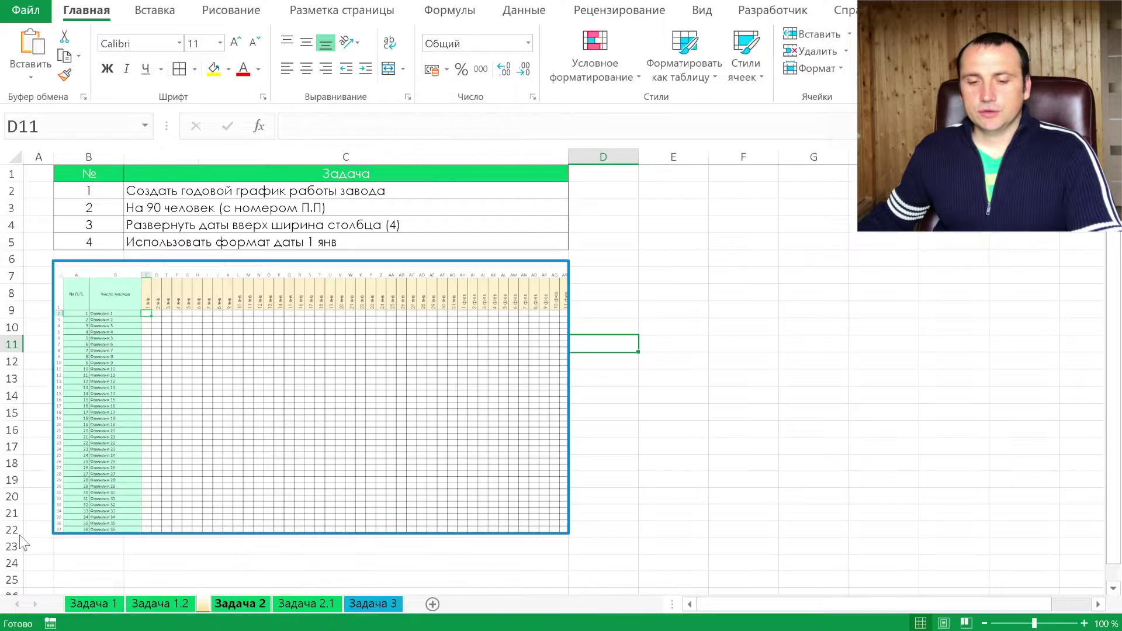
left_click(253, 385)
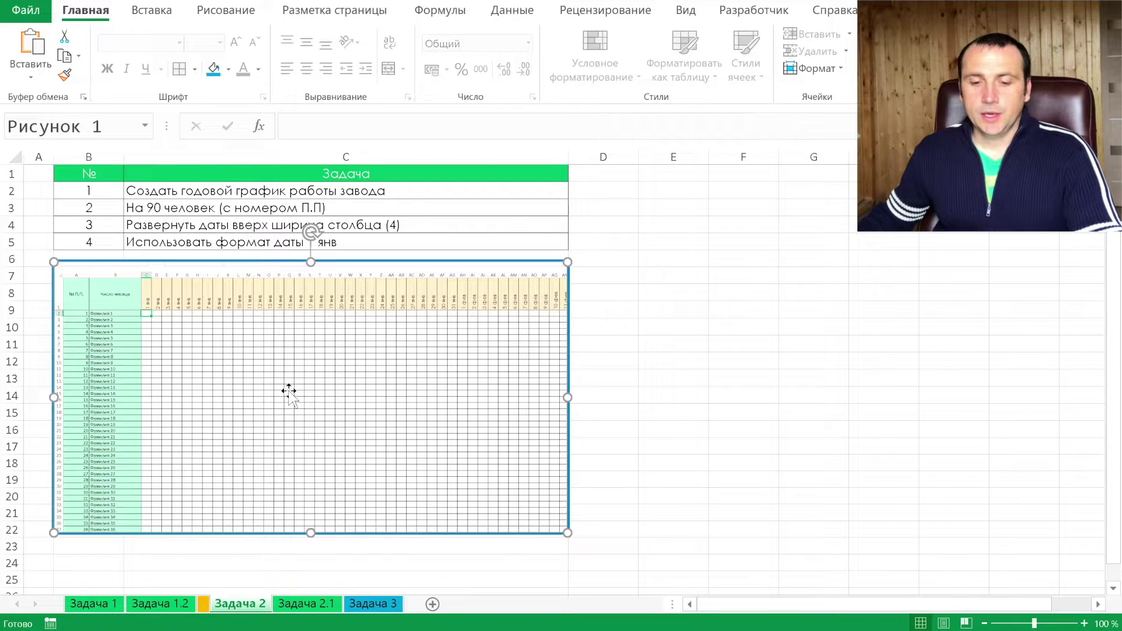
left_click(642, 307)
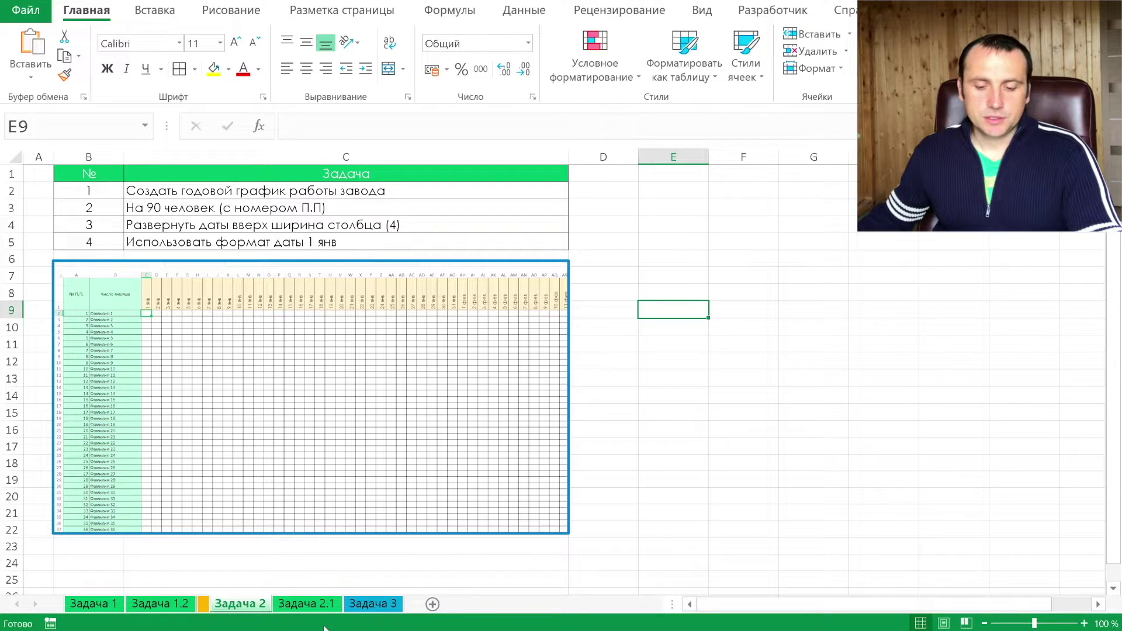
left_click(320, 605)
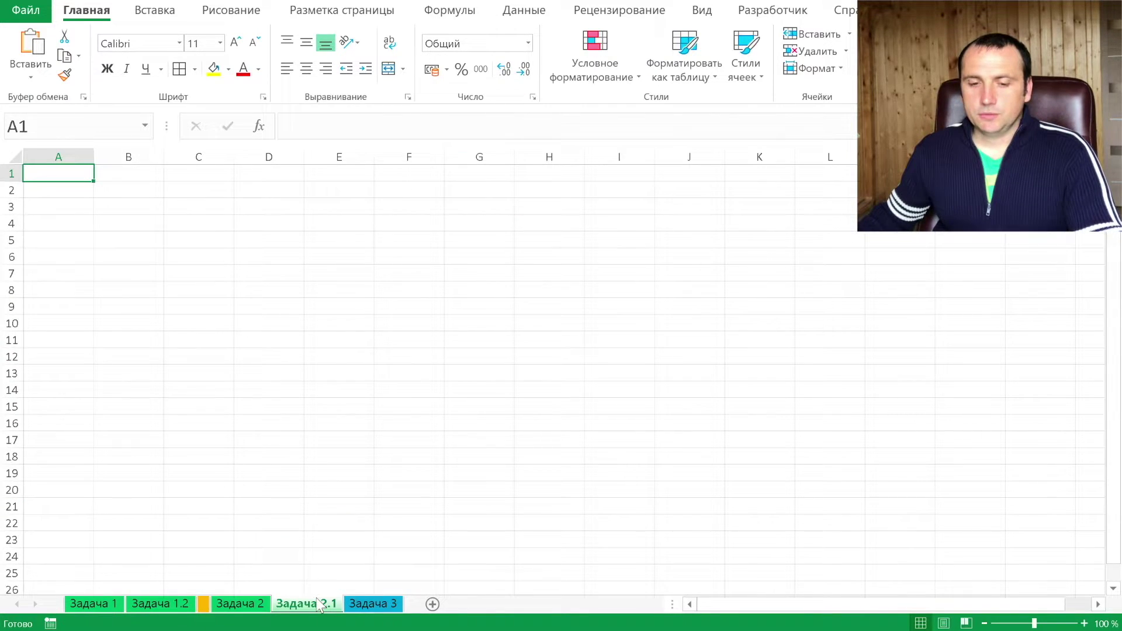
- Heighten row 1 and widen column B for the surname list
left_click_drag(14, 183, 12, 215)
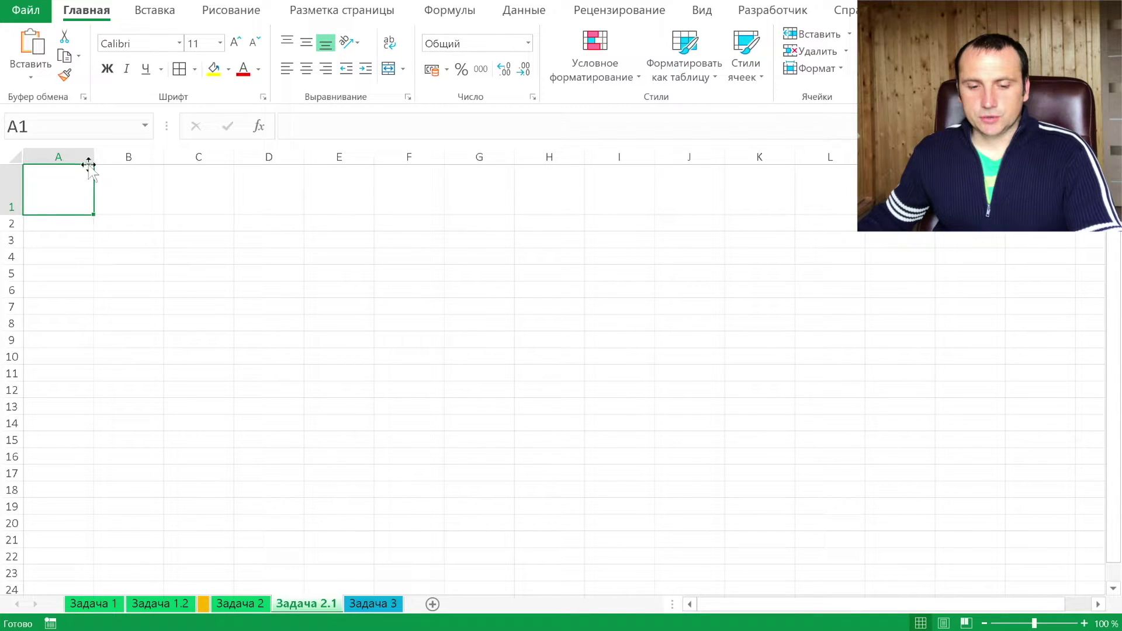
left_click_drag(165, 156, 201, 156)
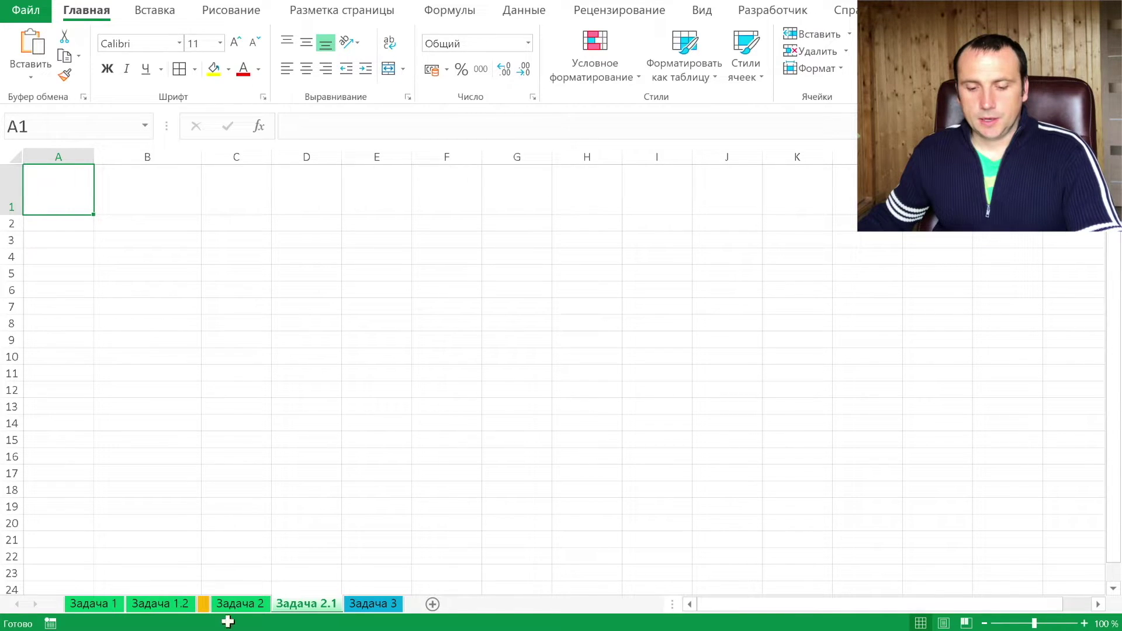
left_click(309, 604)
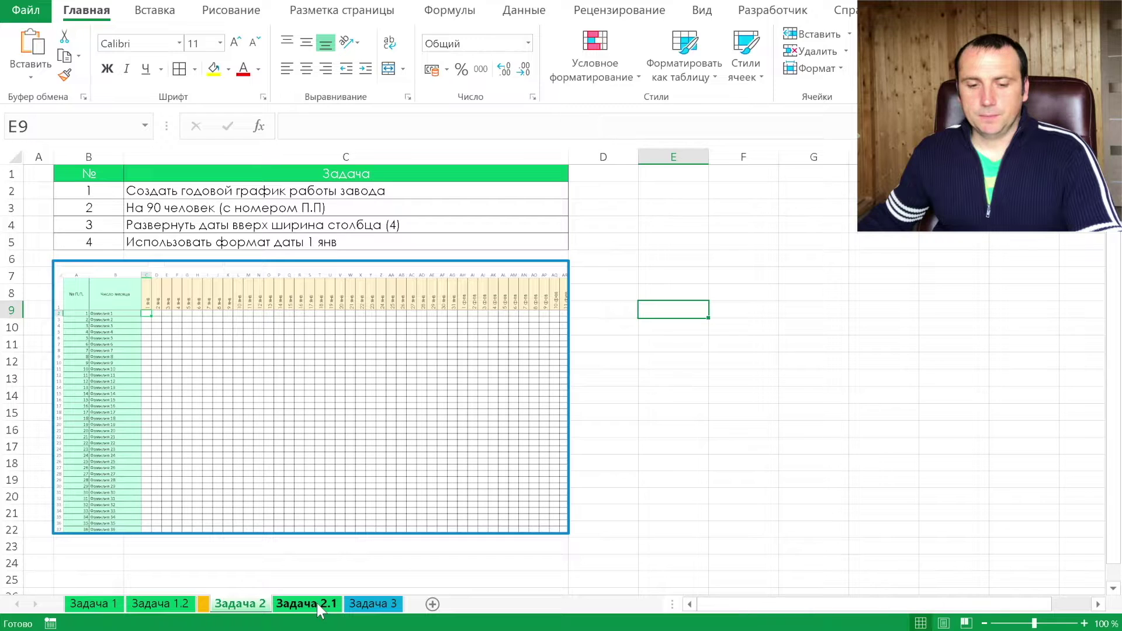
left_click(317, 604)
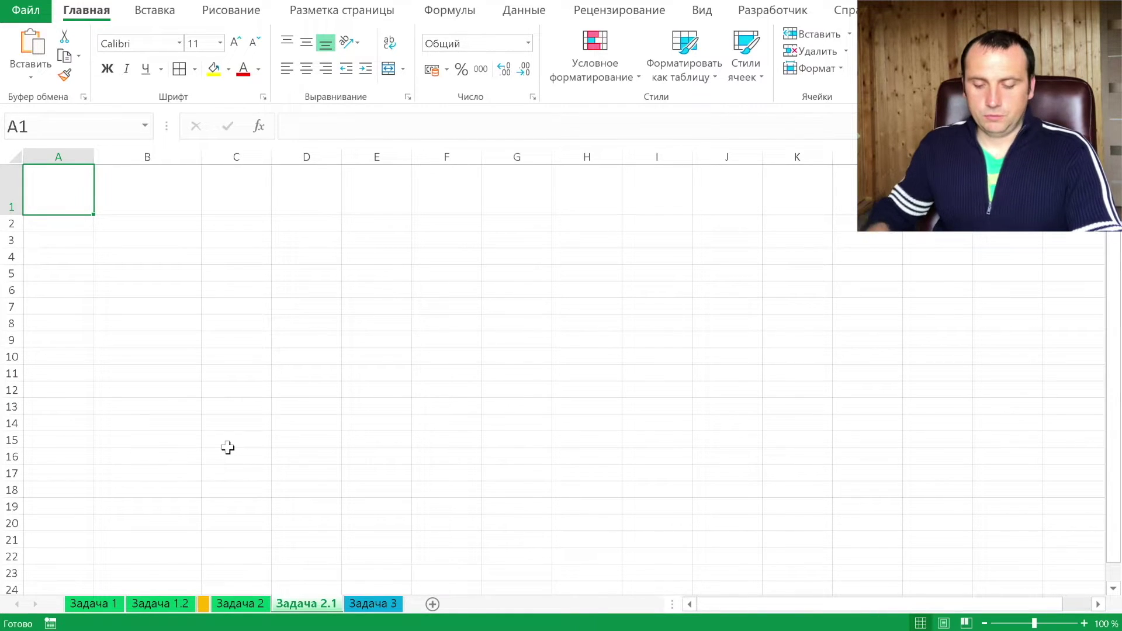
- Enter headers № П.П. in A1 and Фамилия in B1, and 1 in A2
type("№ П.П.")
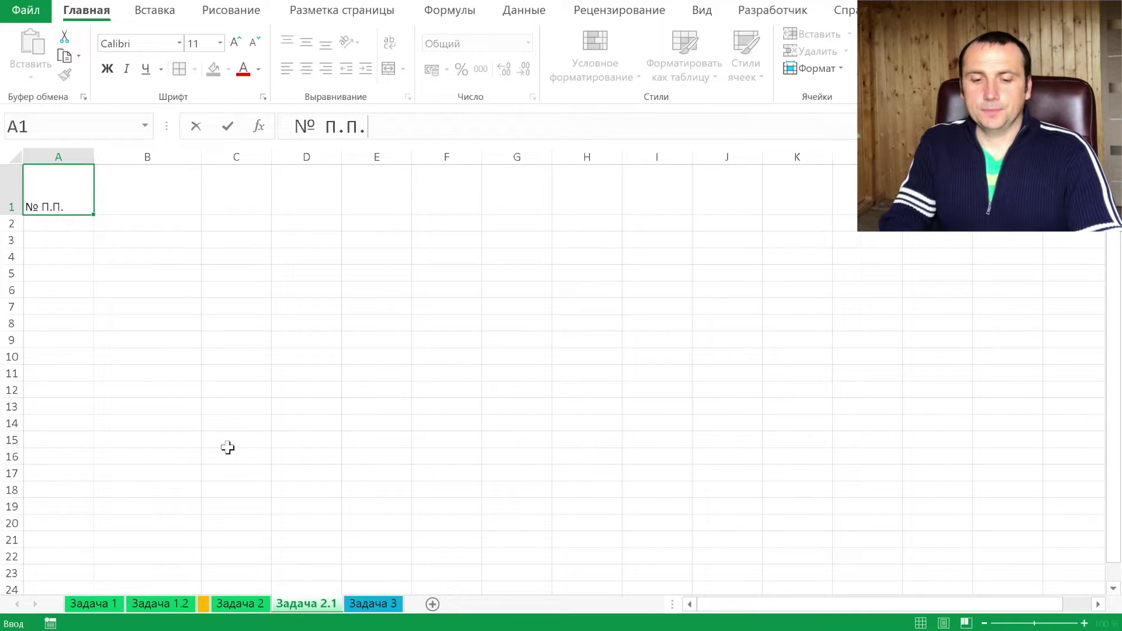
key("Return")
key("Right")
key("Up")
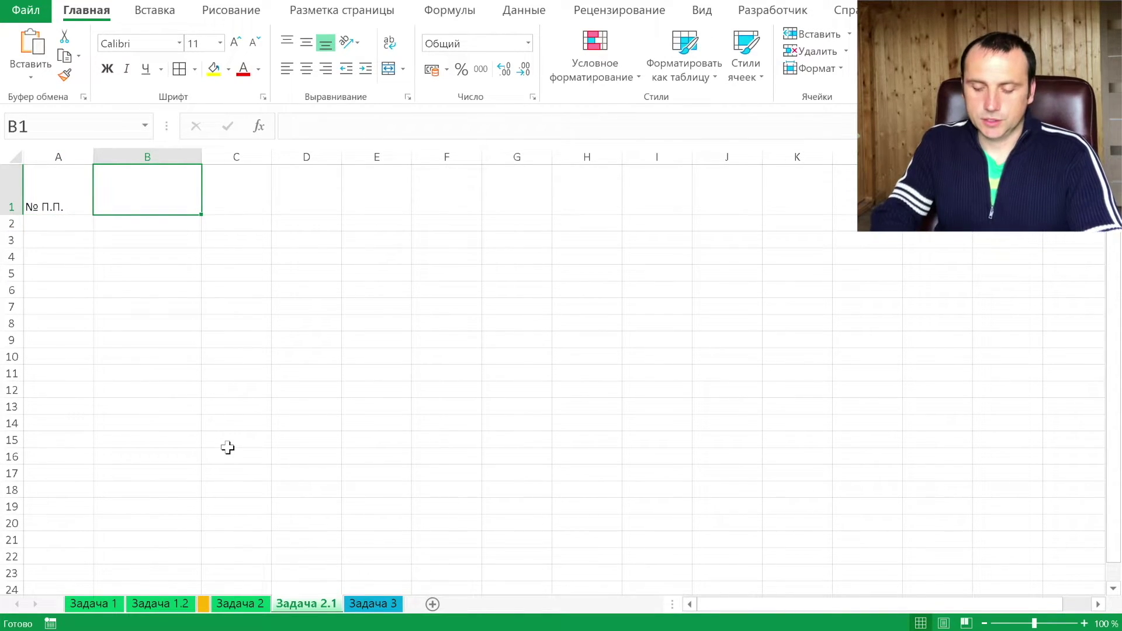
type("Фамилия")
left_click(68, 222)
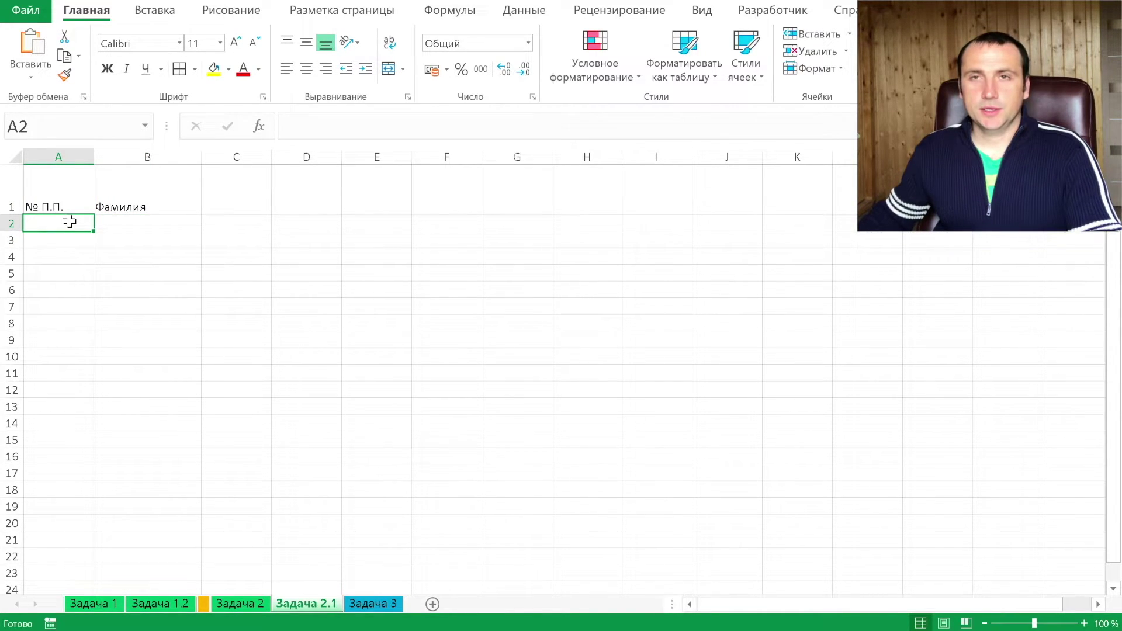
type("1")
left_click(55, 289)
- Fill A2:A100 with a column progression from 1 to stop value 99, then move to B2
left_click(50, 223)
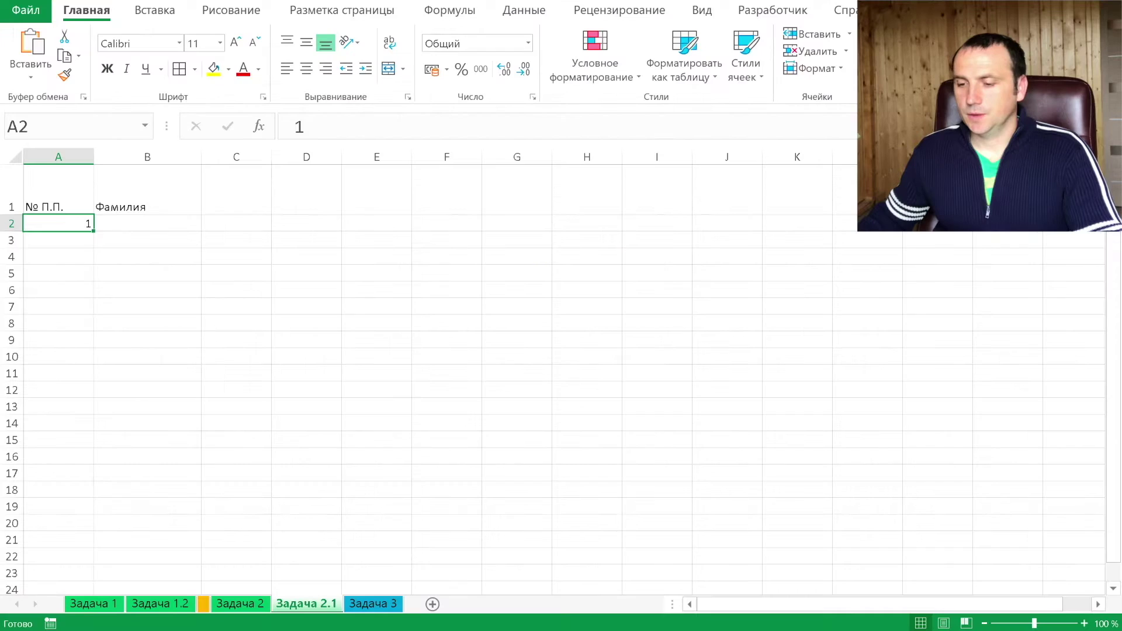
left_click(608, 325)
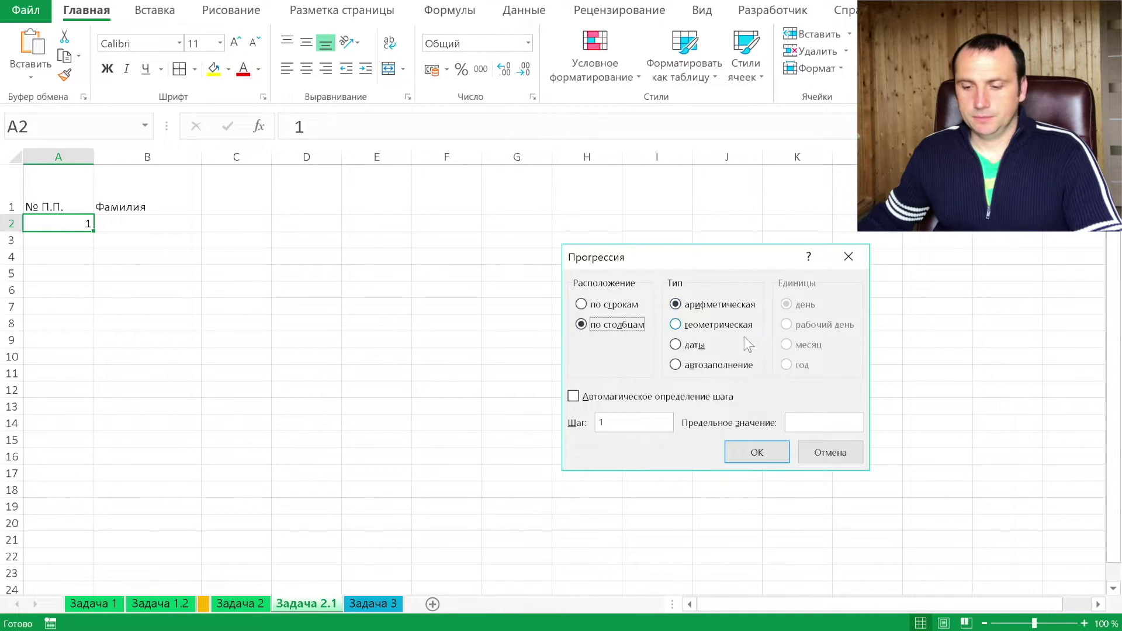
left_click(823, 422)
type("99")
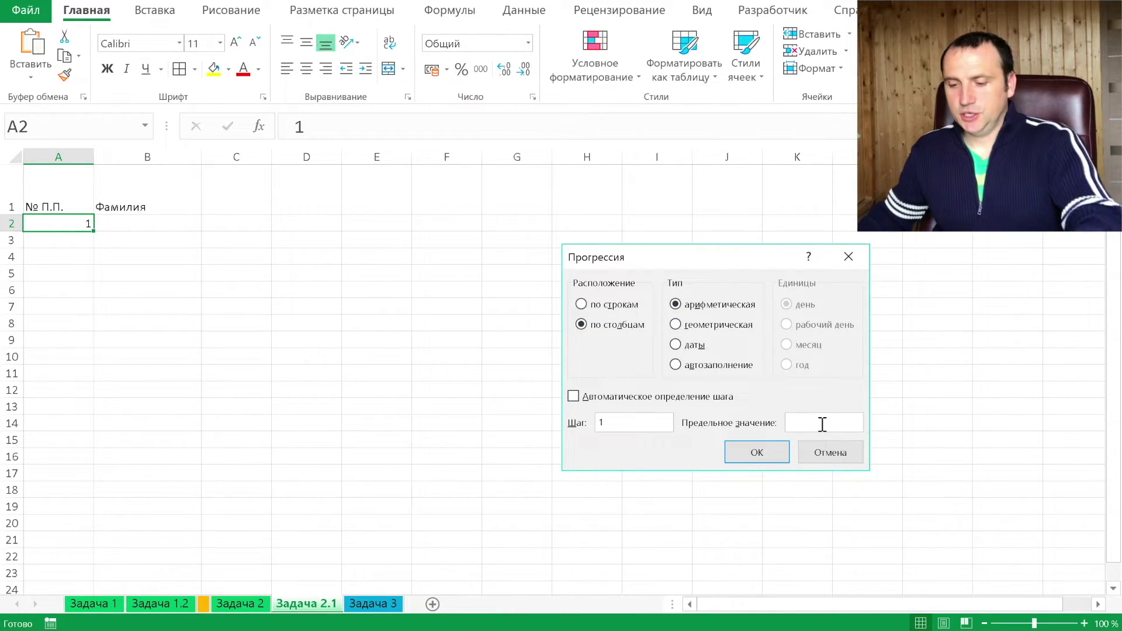
left_click(757, 452)
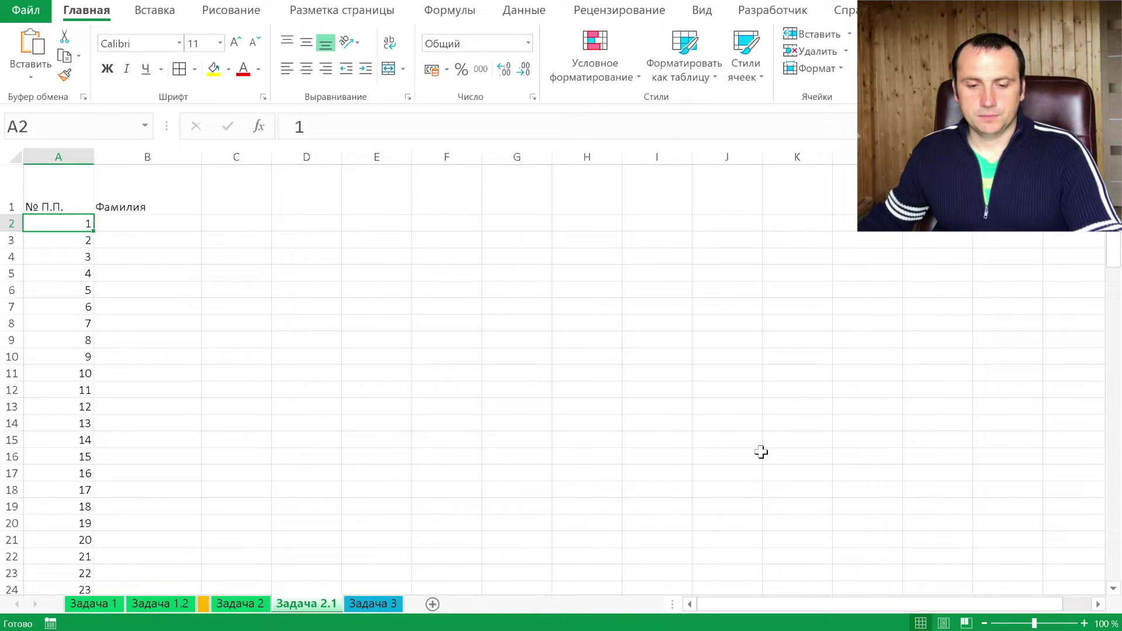
key("ctrl+Down")
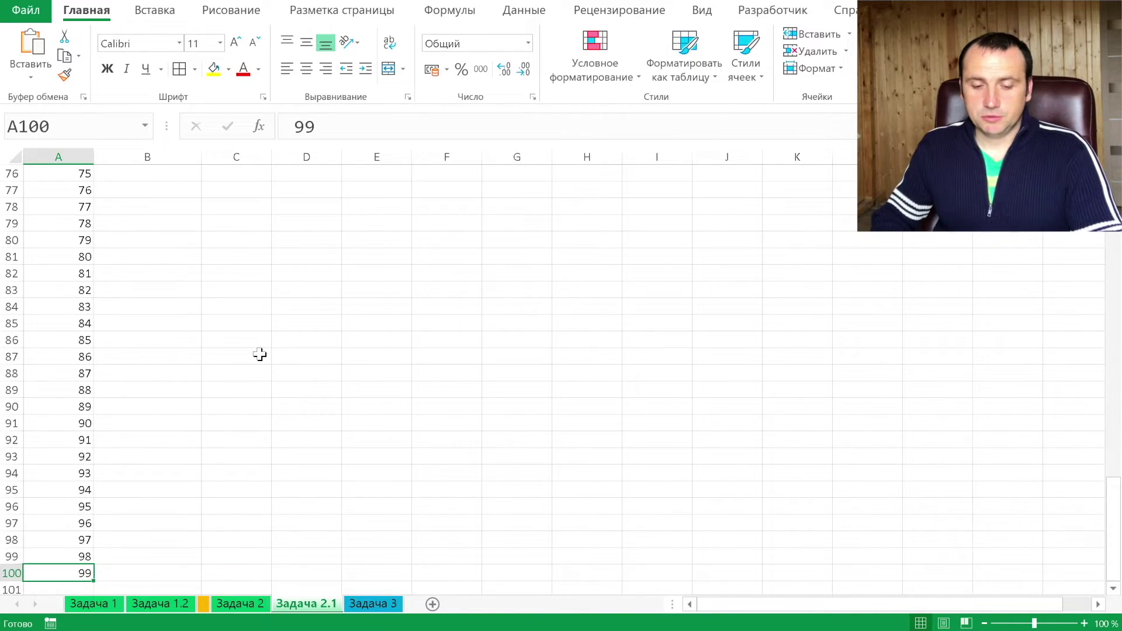
key("ctrl+Up")
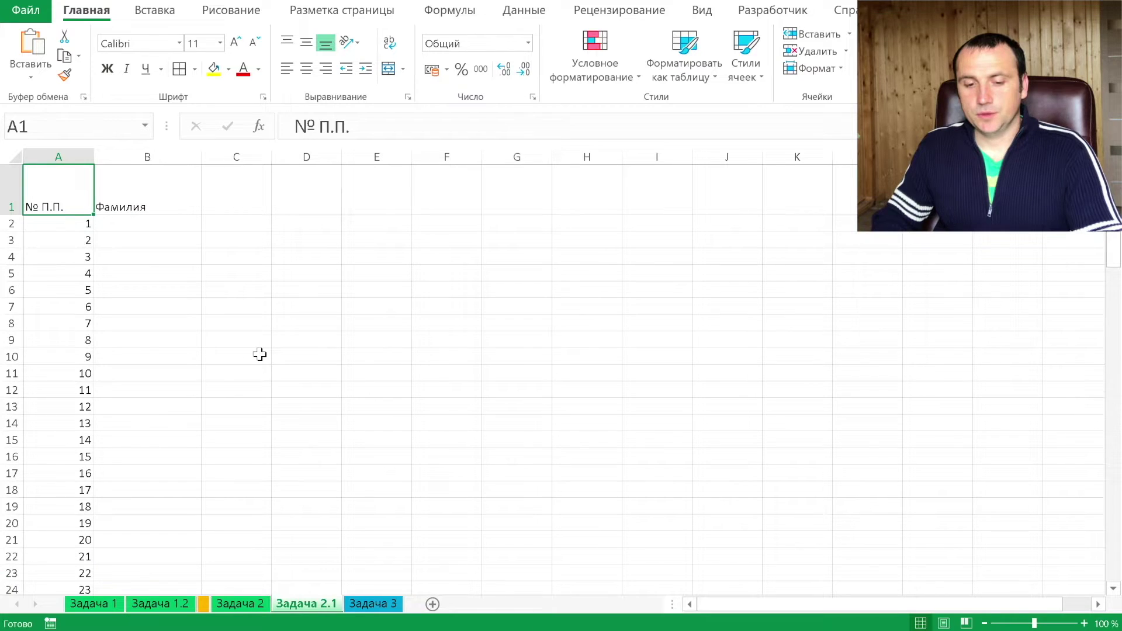
key("Right")
key("Down")
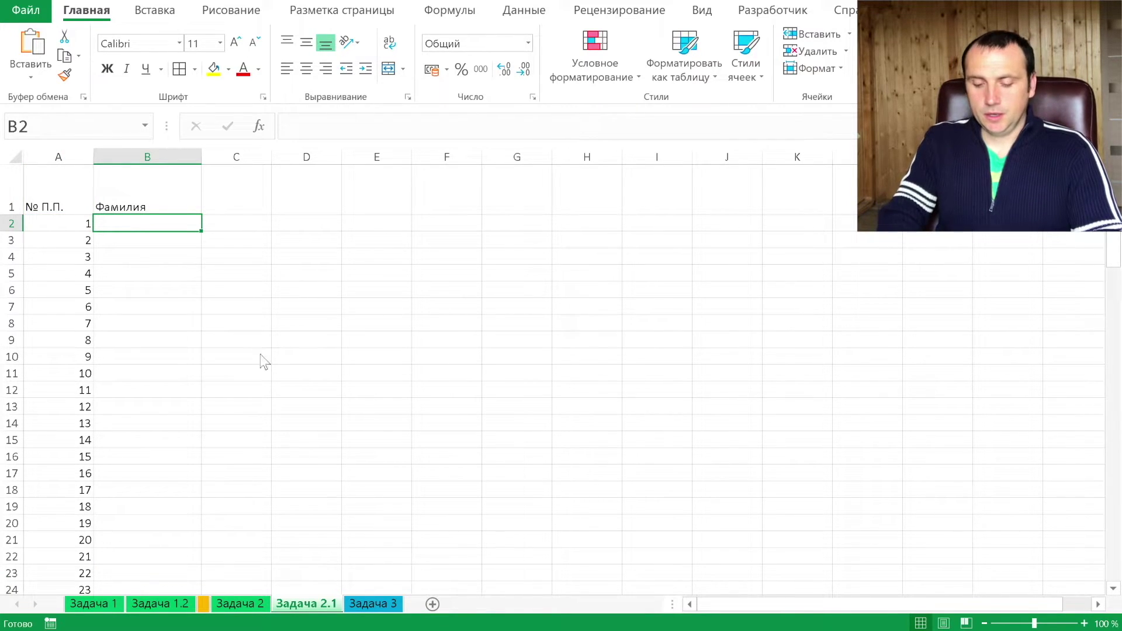
- Enter Фамилия 1 in B2 and auto-fill the numbered surnames down column B
type("Фамилия 1")
key("Return")
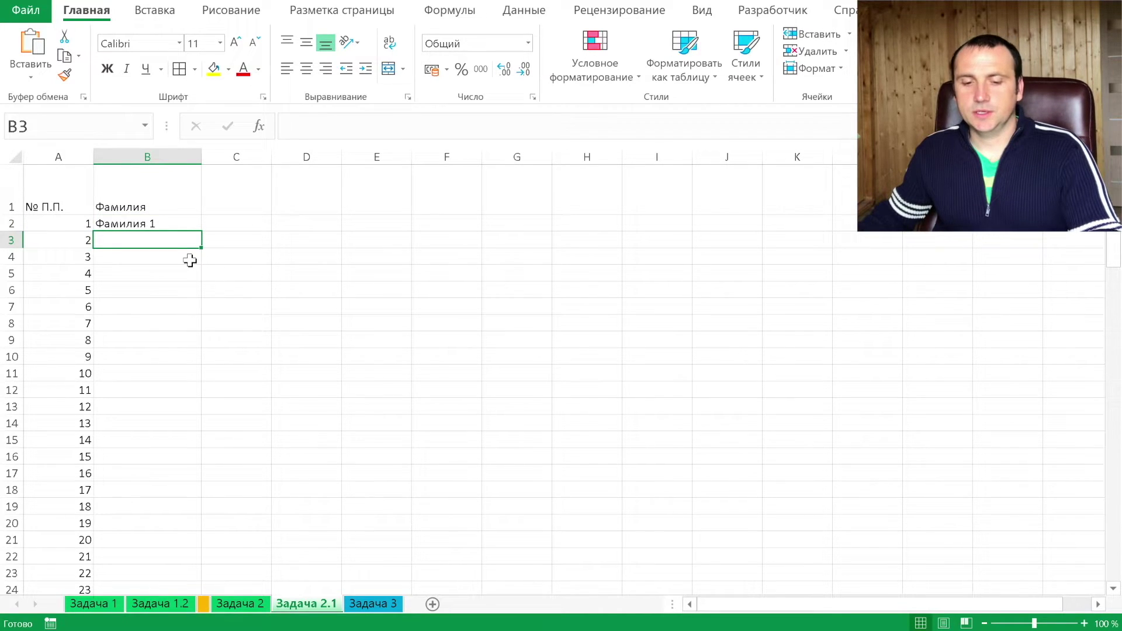
left_click(186, 224)
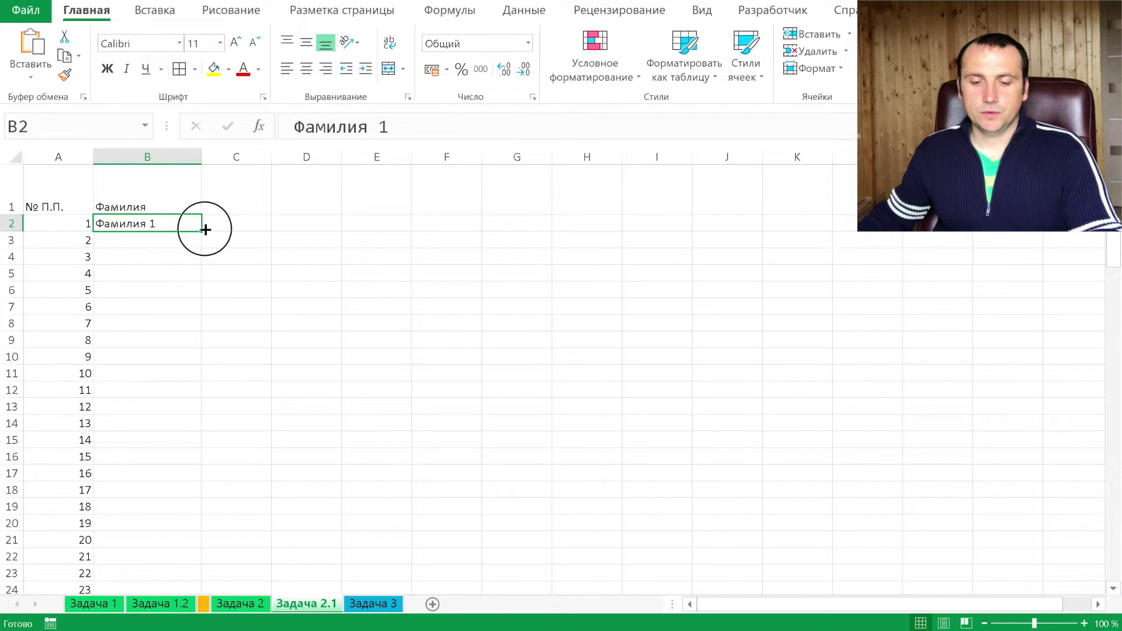
double_click(202, 231)
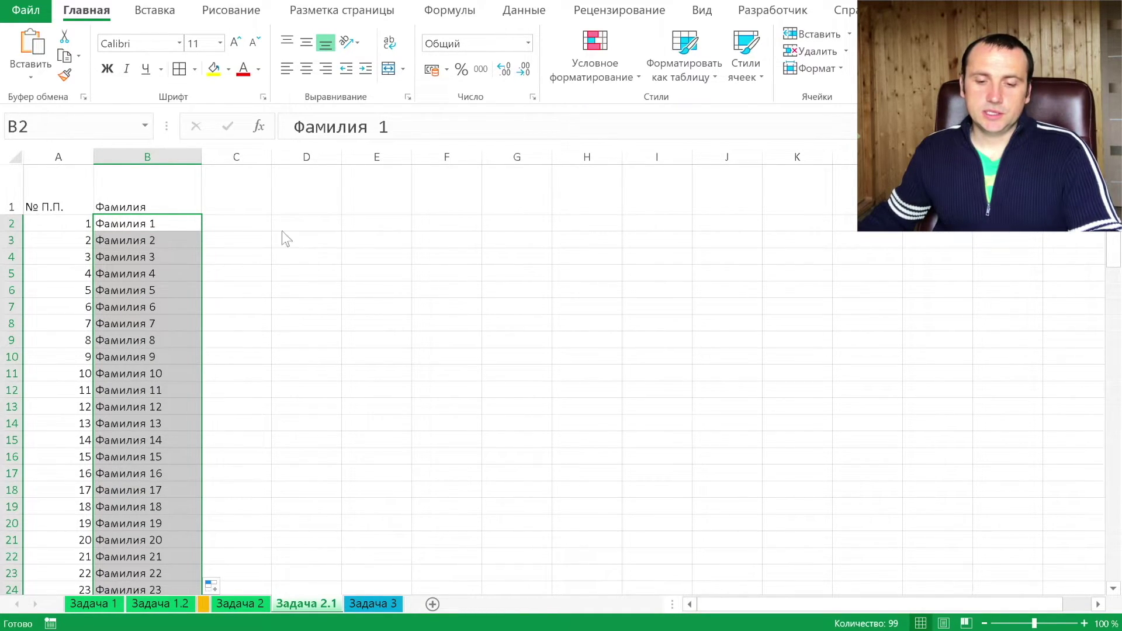
- Put a test value 1 in D2, then clear it again
left_click(303, 228)
type("1")
left_click(292, 339)
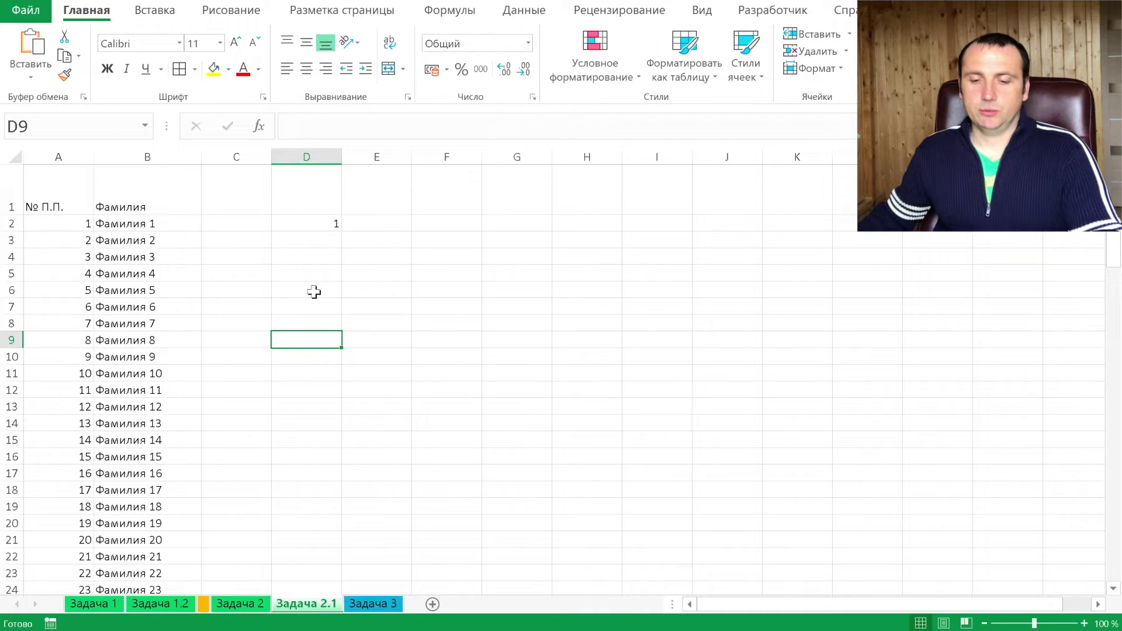
left_click(319, 228)
left_click(341, 233)
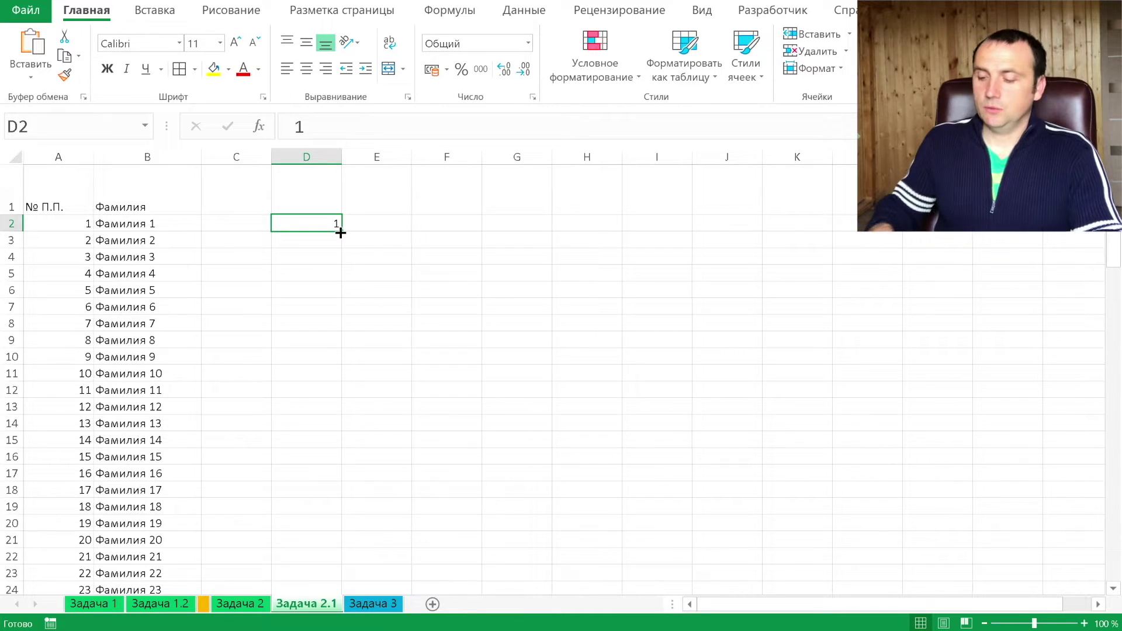
key("BackSpace")
left_click(292, 272)
- Test-fill 1s down column C from C2, undo it, and return to C1
left_click(240, 223)
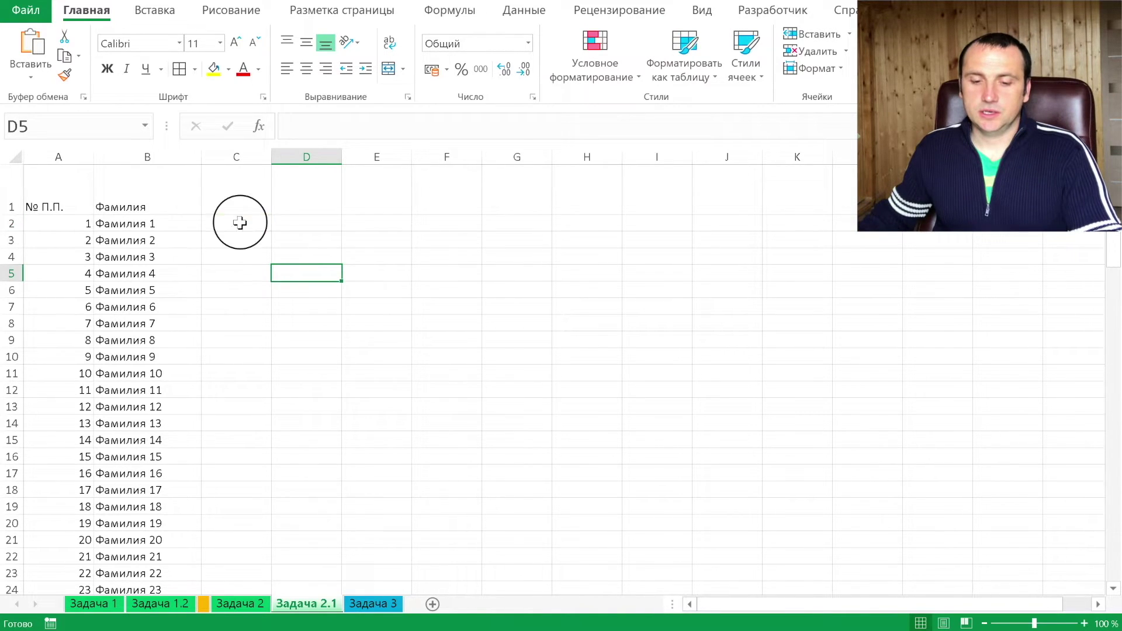
type("1")
key("Return")
left_click(261, 225)
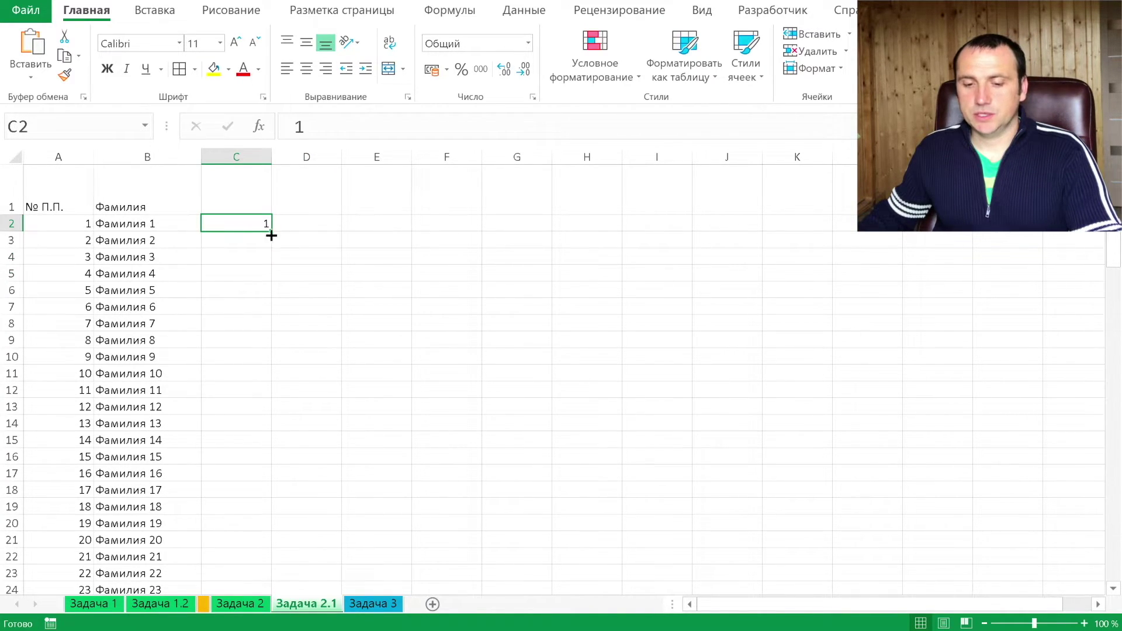
double_click(271, 232)
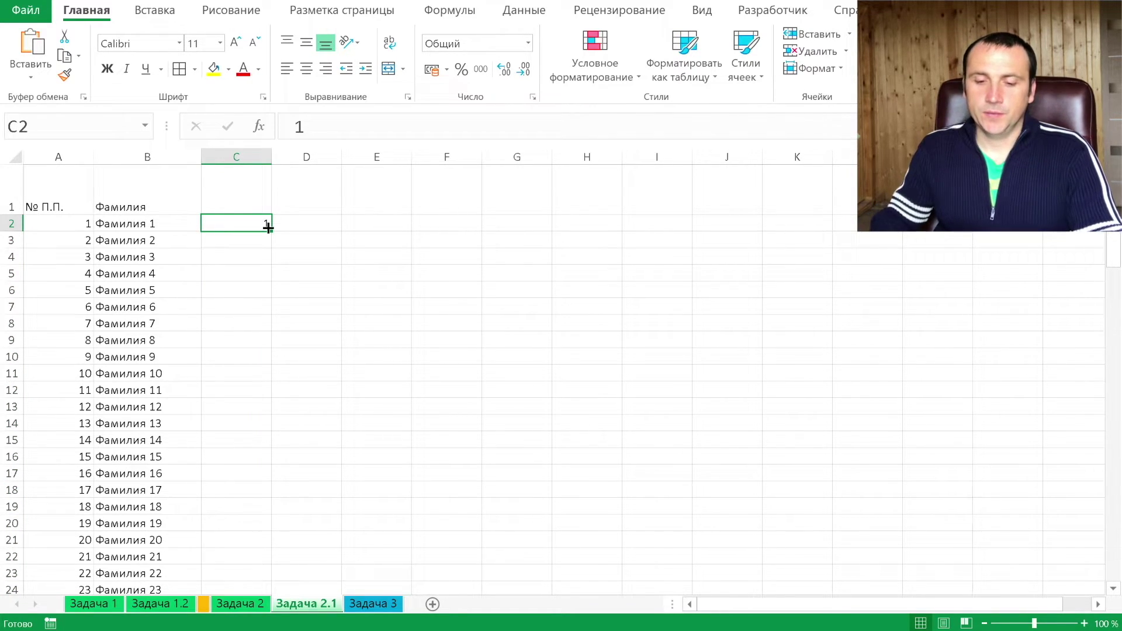
key("BackSpace")
key("Left")
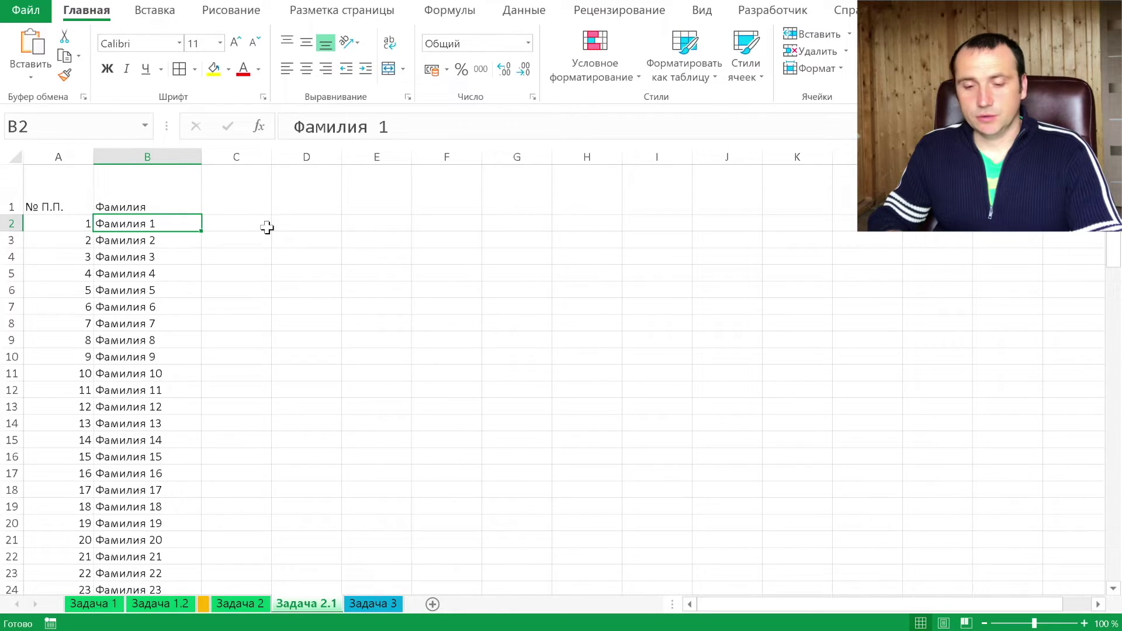
key("Up")
key("Right")
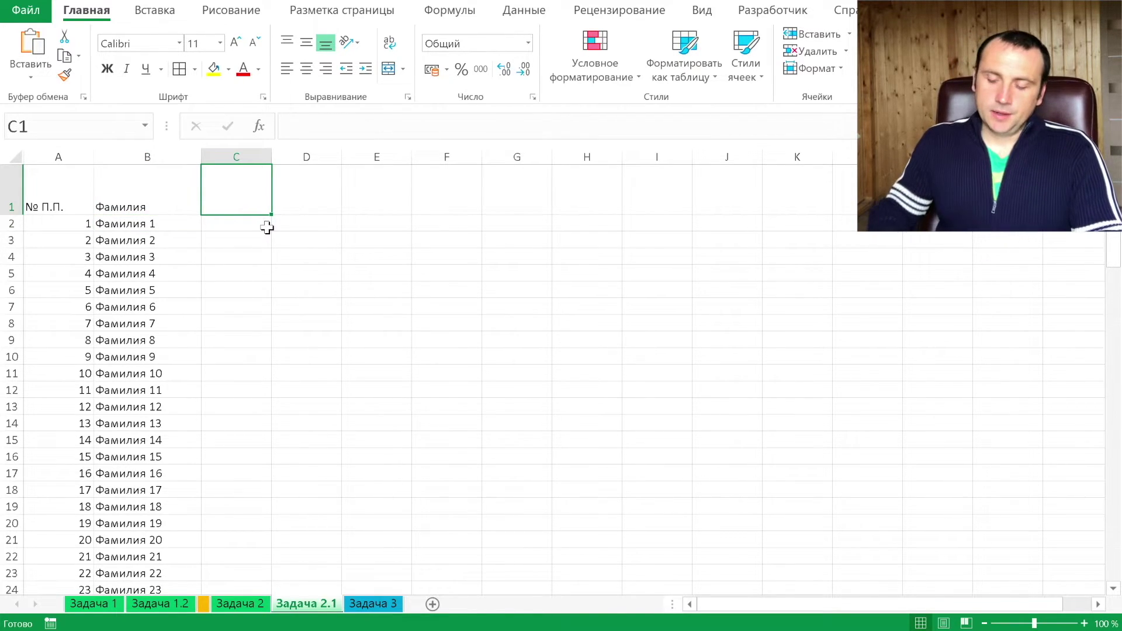
- Enter 01.01.2020 in C1 and generate a daily date series along row 1 ending 31.12.2020
type("01.")
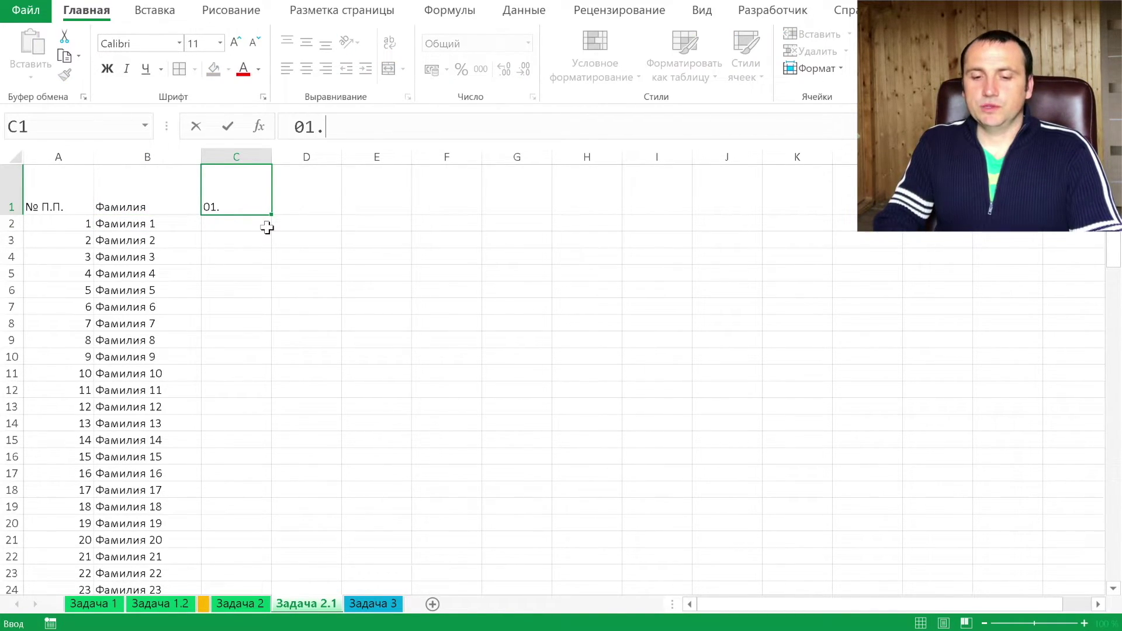
type("01.")
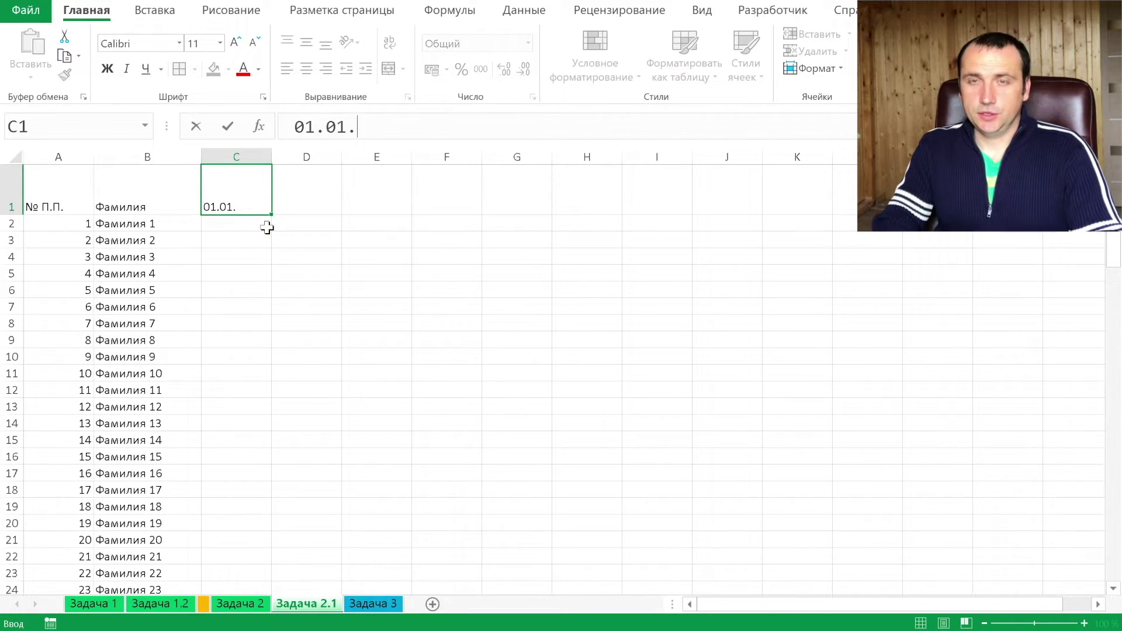
type("2020")
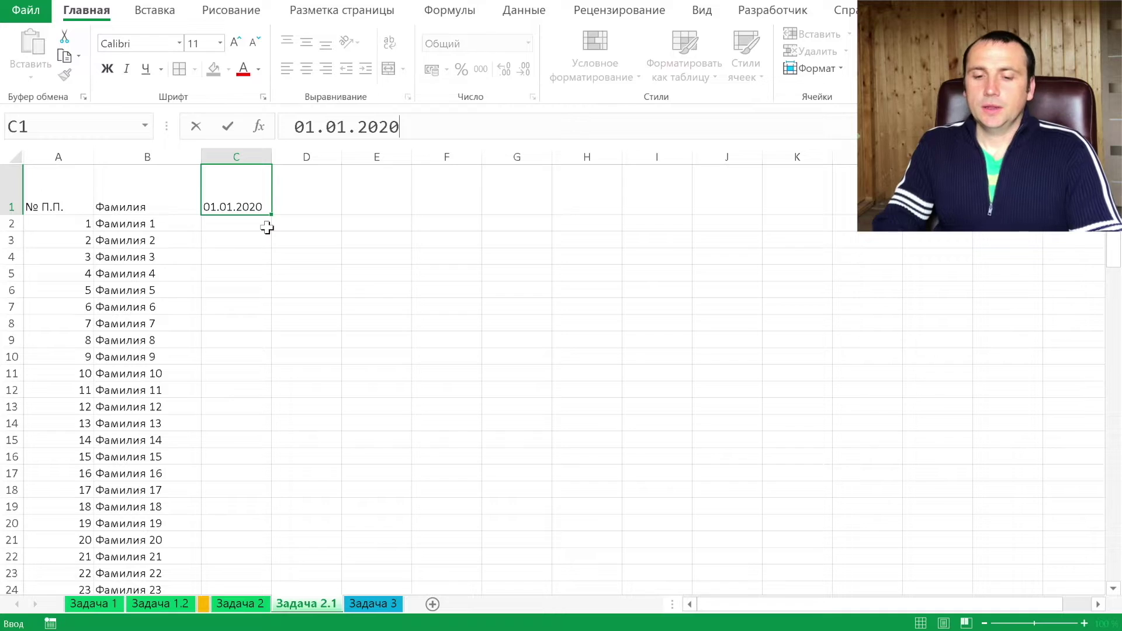
key("Return")
key("Up")
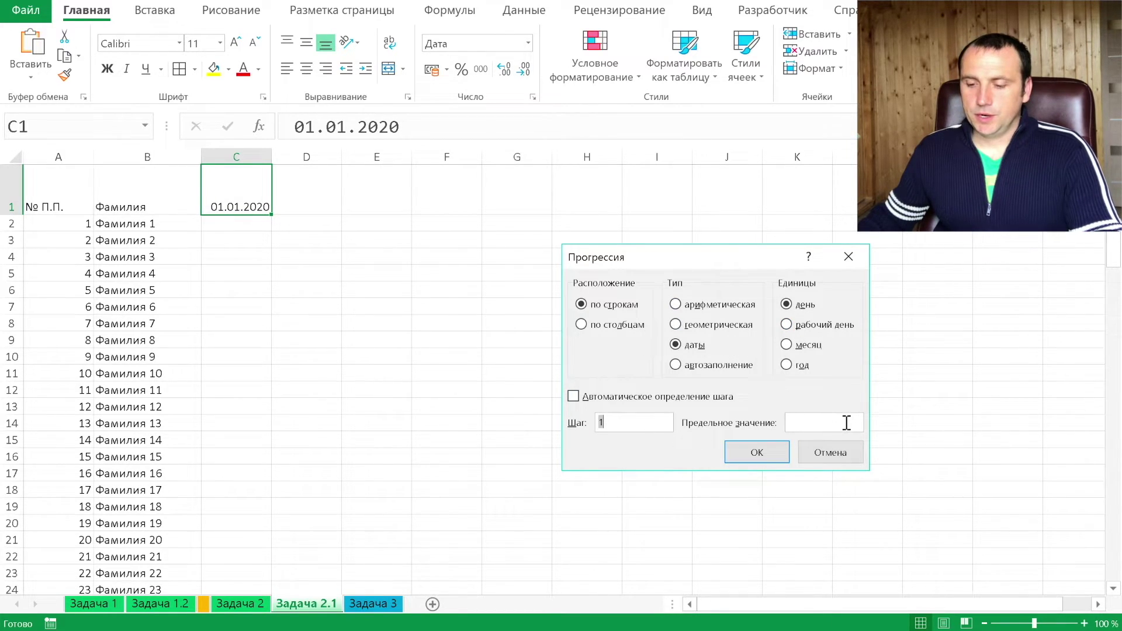
left_click(825, 422)
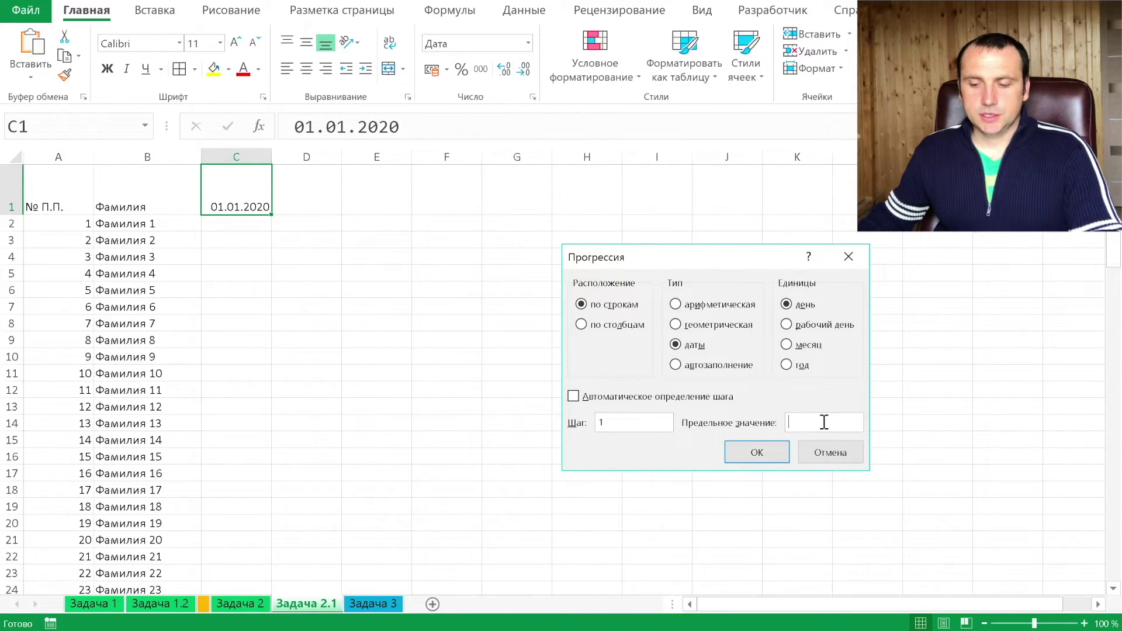
type("31.12.2")
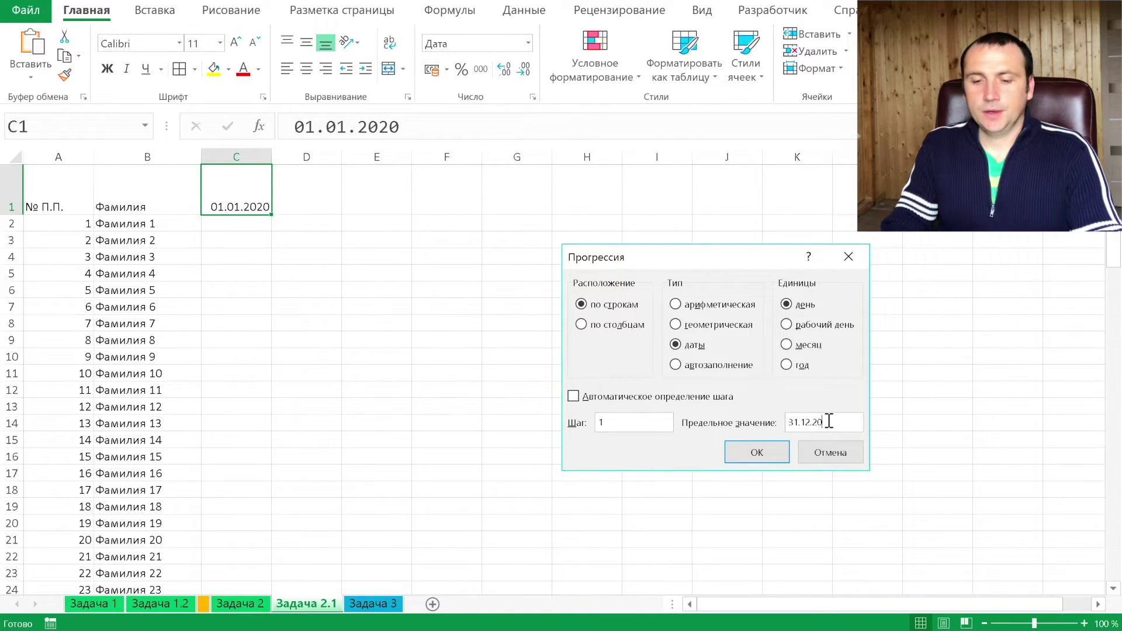
type("0")
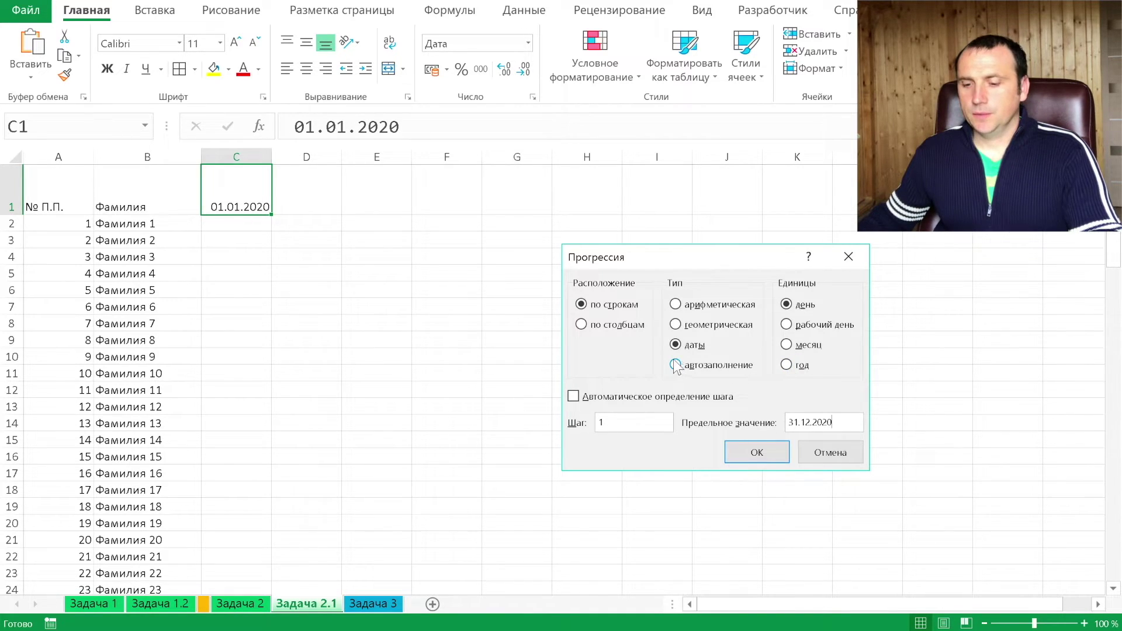
left_click(758, 452)
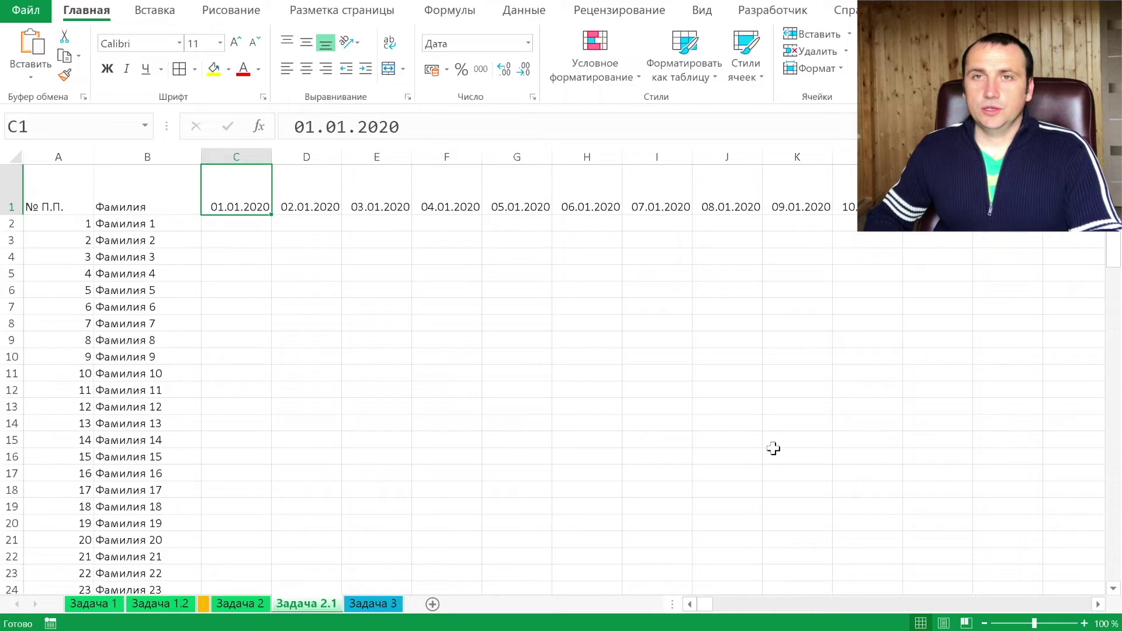
key("ctrl+shift+Right")
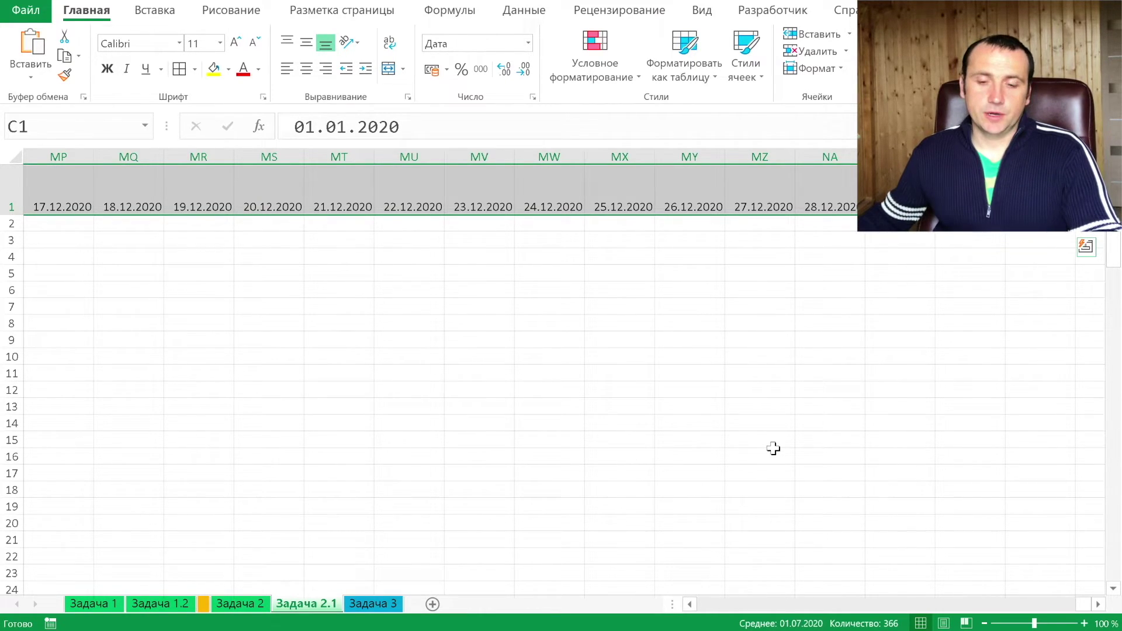
- Rotate the row 1 dates to read vertically and make row 1 slightly taller
left_click(353, 43)
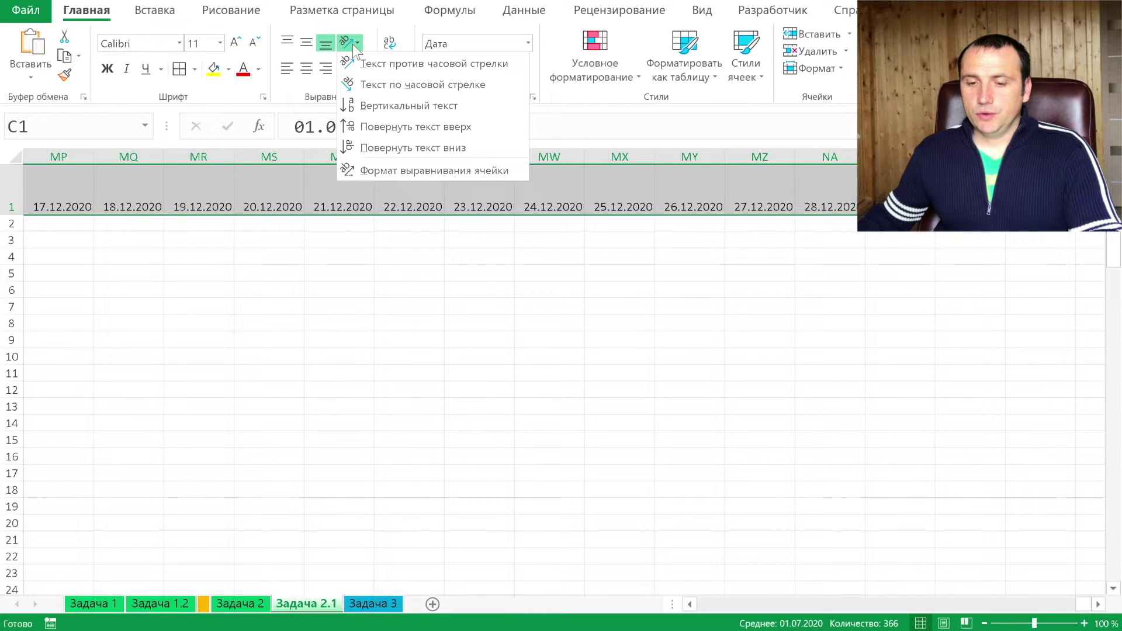
left_click(374, 127)
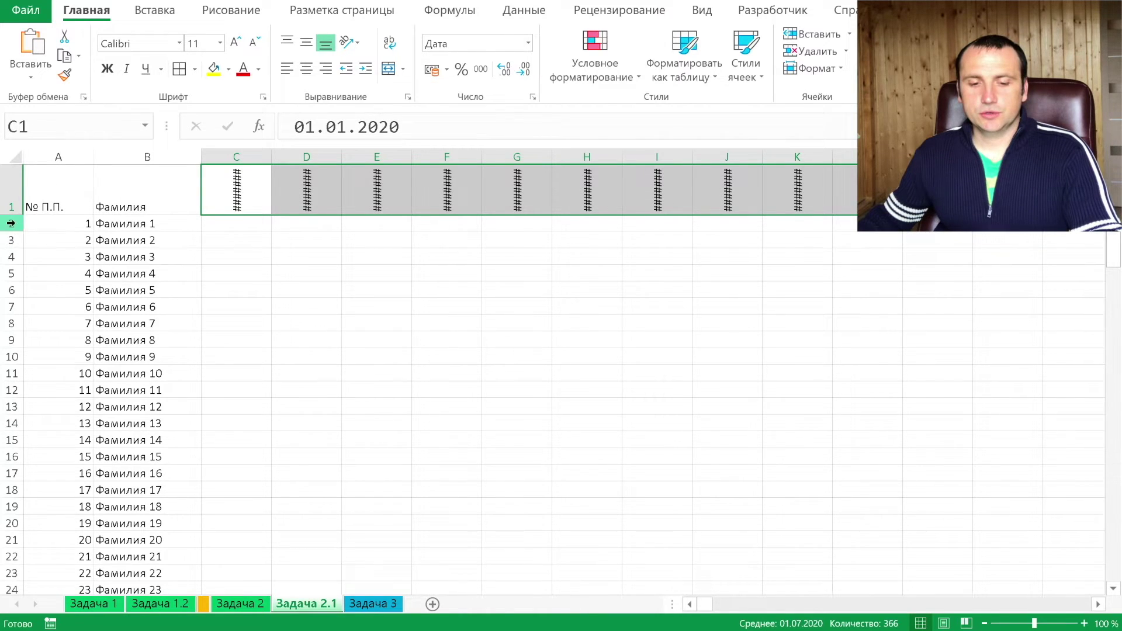
left_click_drag(10, 214, 10, 217)
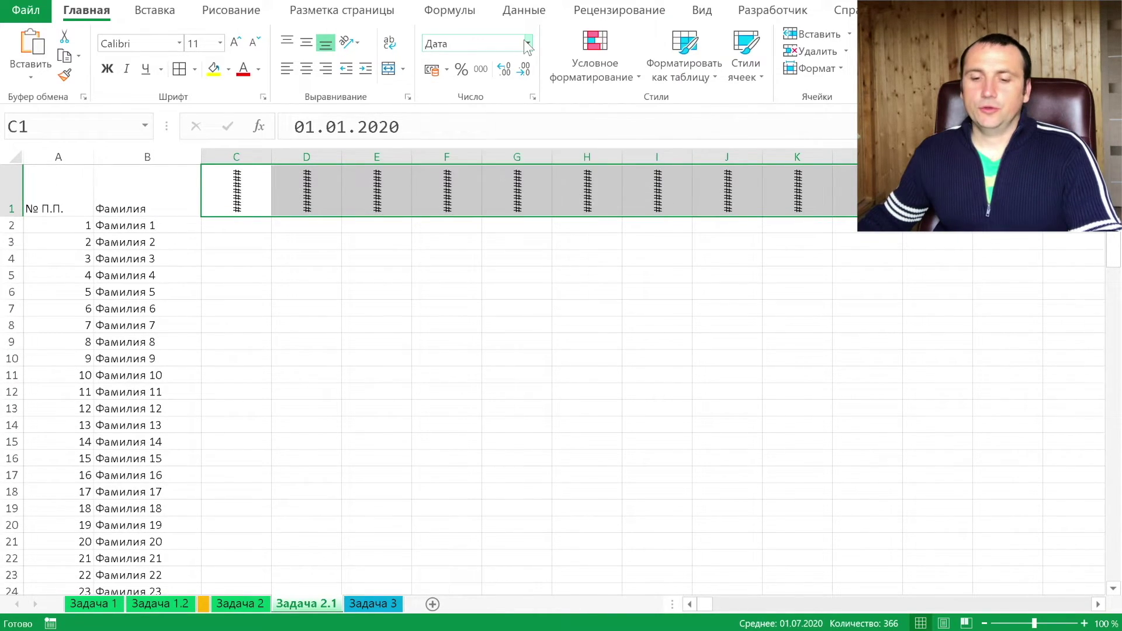
- Format the dates as short day-month (14 мар) and select columns C through the last date
left_click(532, 97)
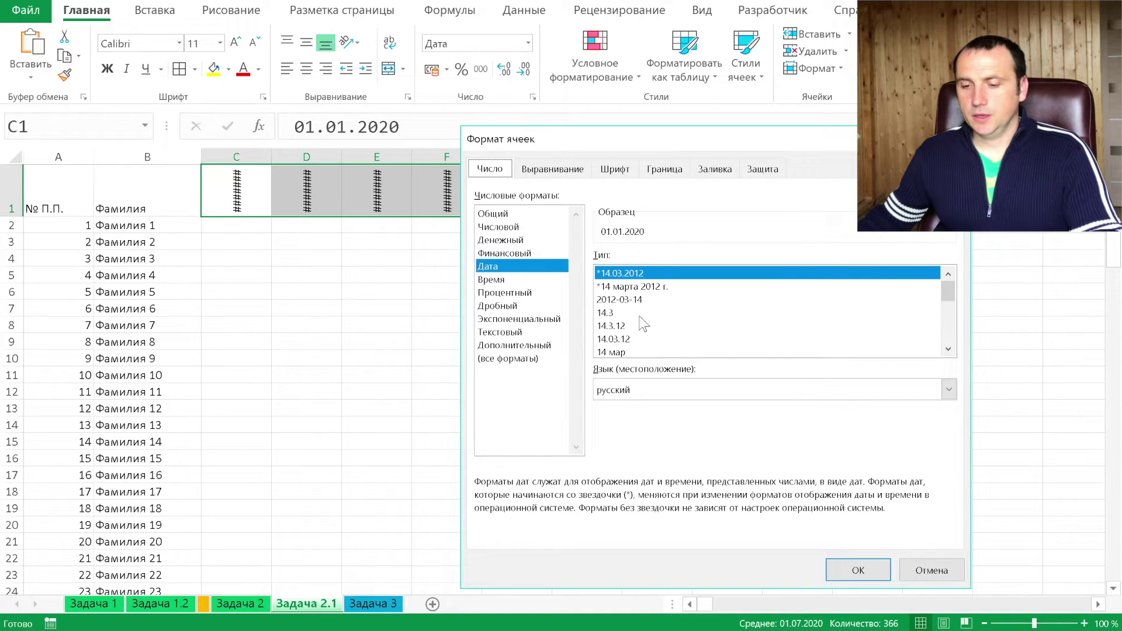
left_click(637, 351)
left_click(860, 571)
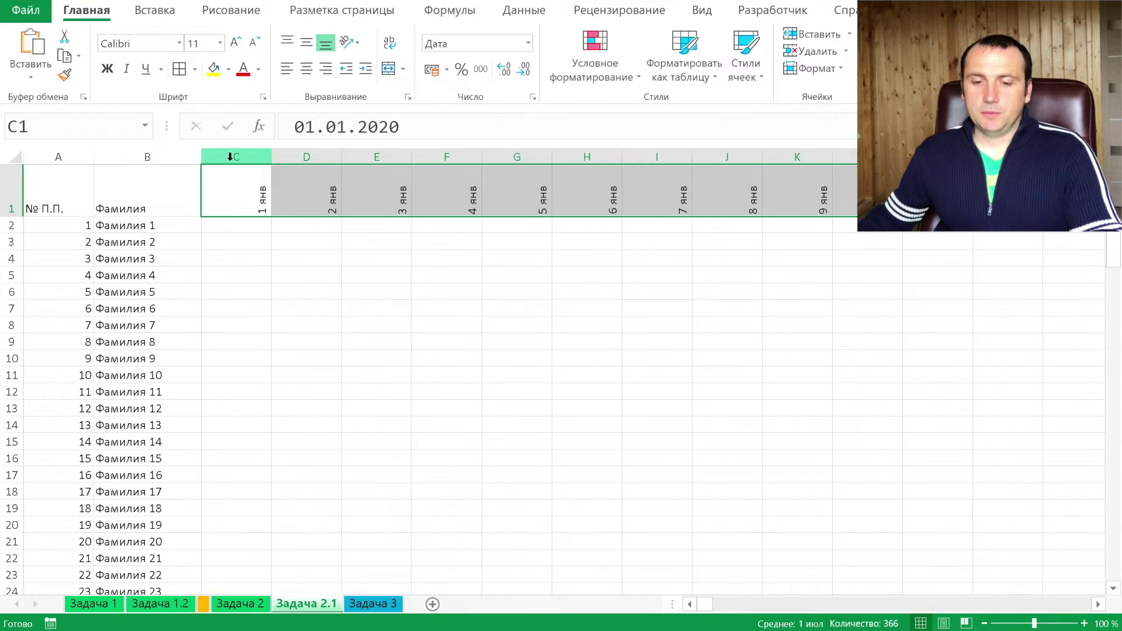
left_click(230, 157)
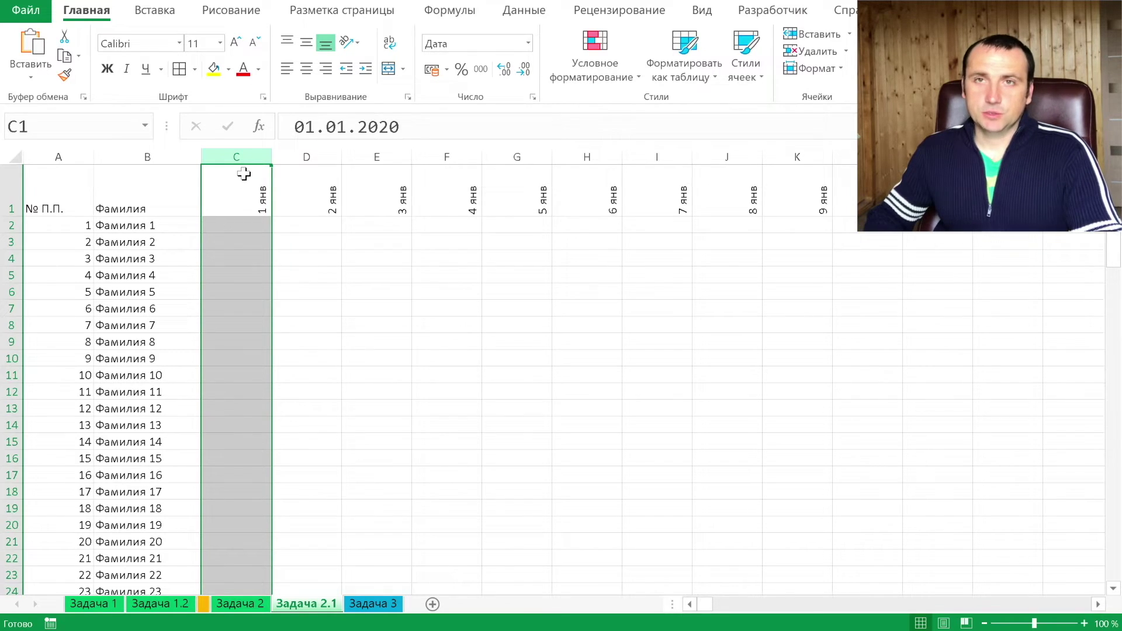
key("ctrl+shift+Right")
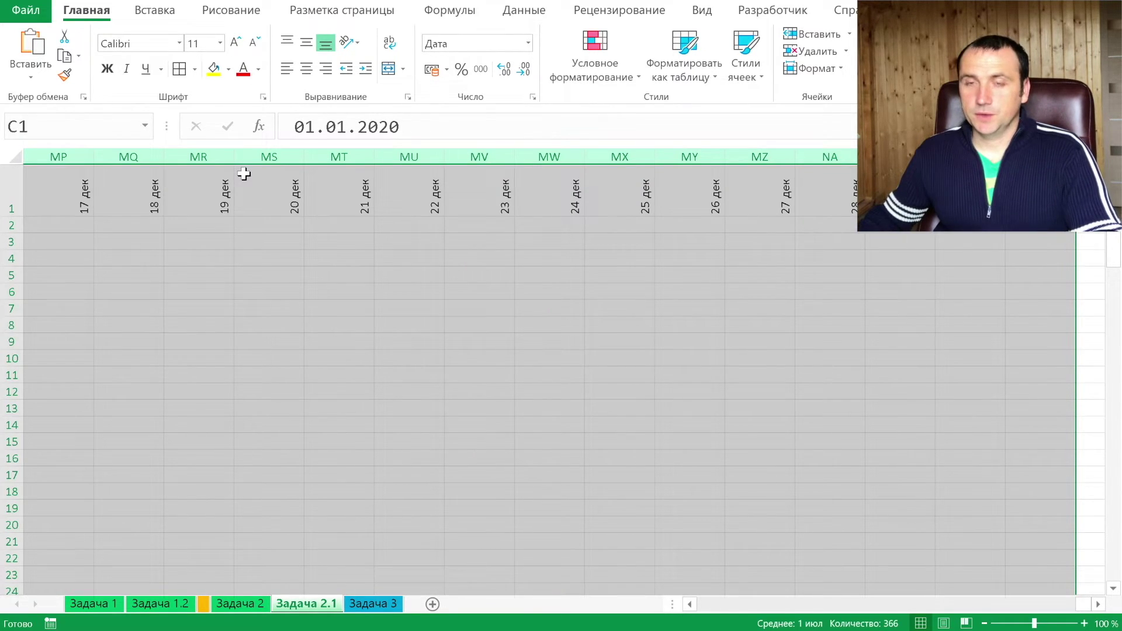
- Set the date columns to width 4 and center the row 1 dates
right_click(325, 210)
left_click(426, 412)
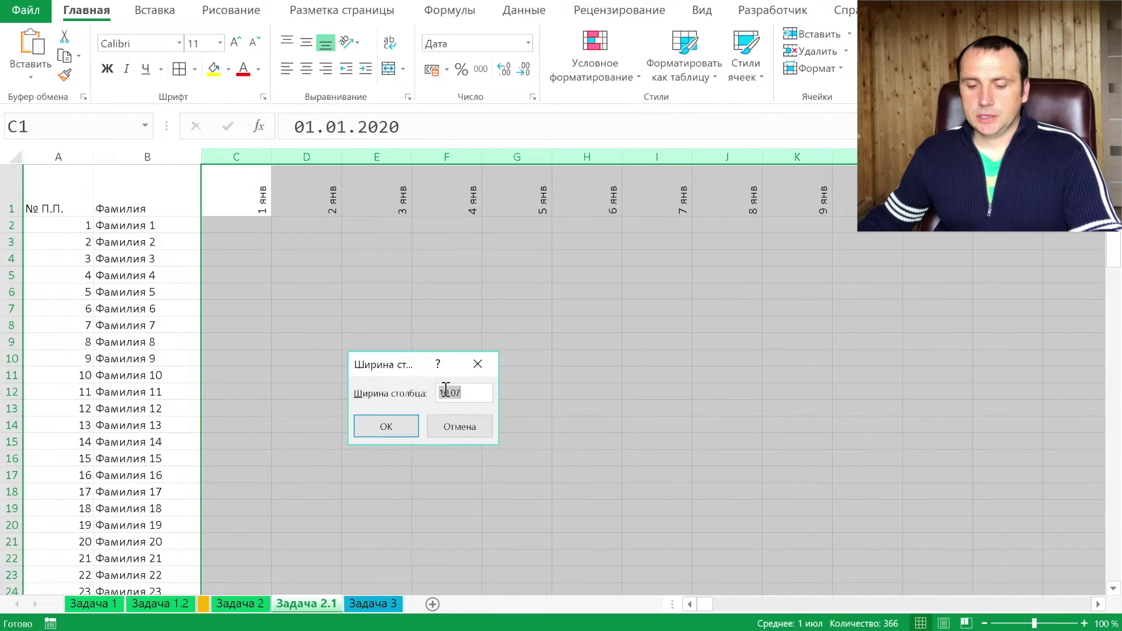
left_click(384, 433)
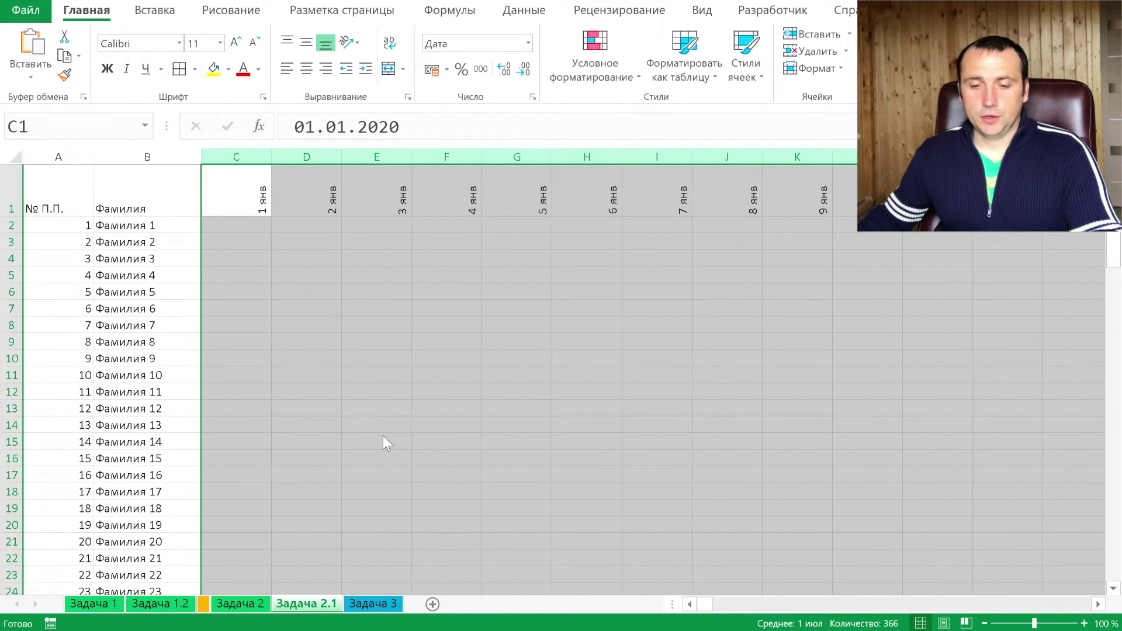
left_click(216, 191)
key("ctrl+shift+Right")
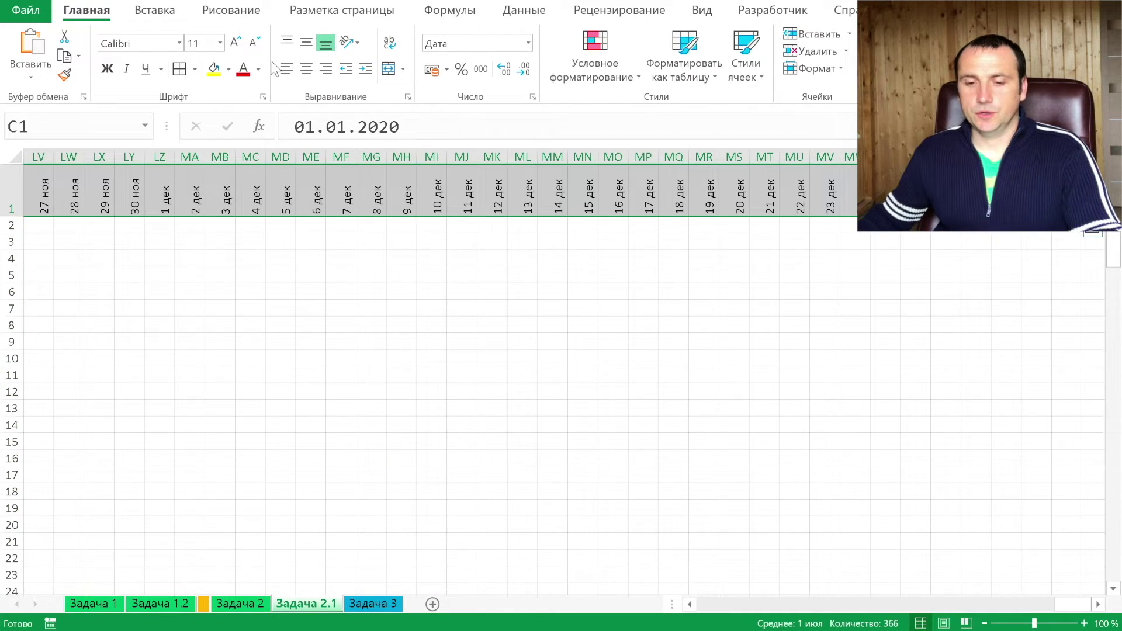
left_click(307, 69)
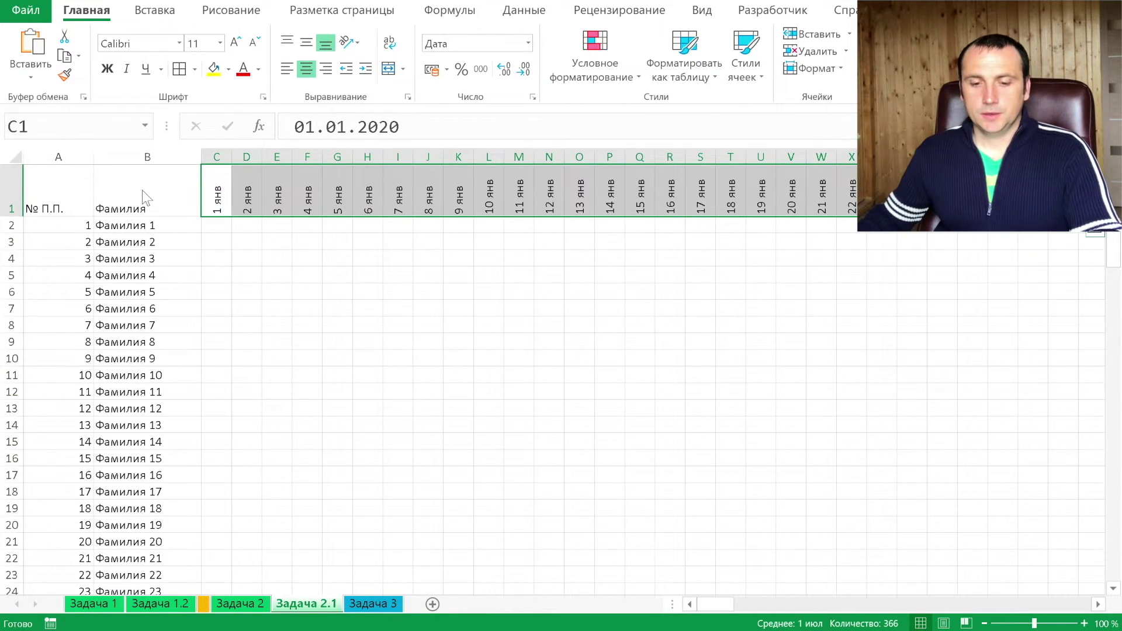
- Apply All Borders to the whole filled table range starting from A1
left_click(71, 190)
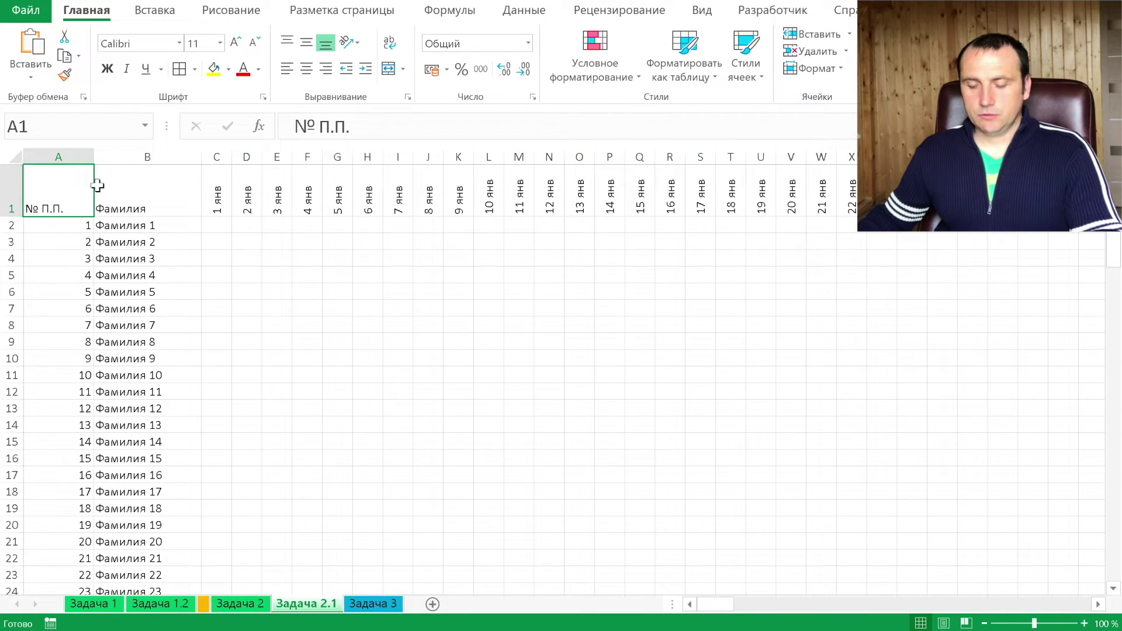
left_click(131, 242)
left_click(79, 200)
key("ctrl+shift+End")
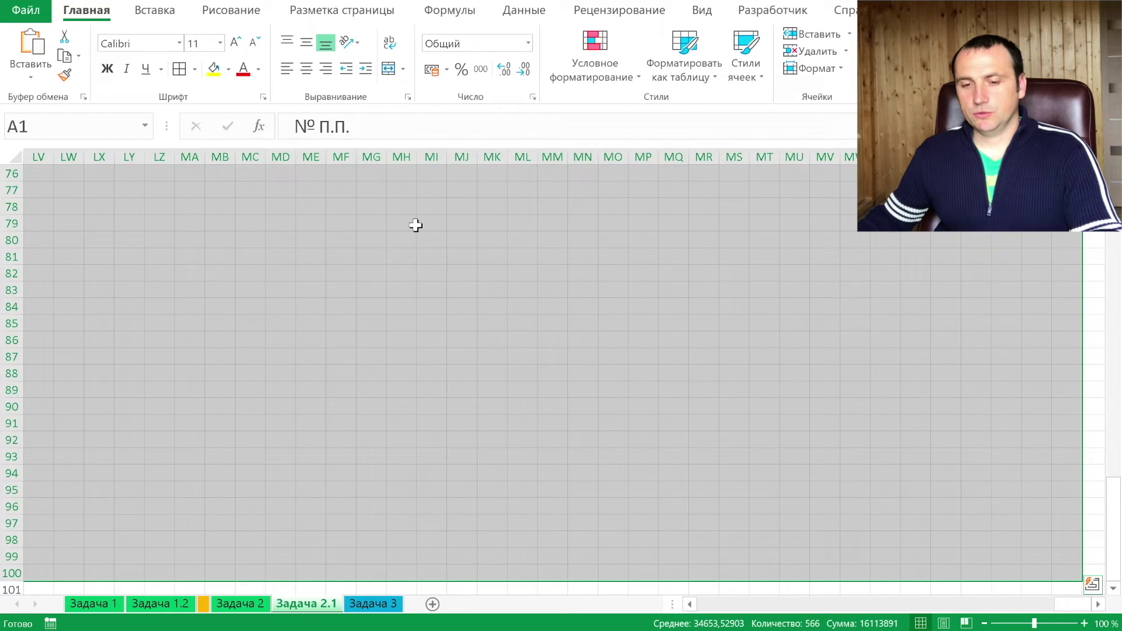
left_click(179, 70)
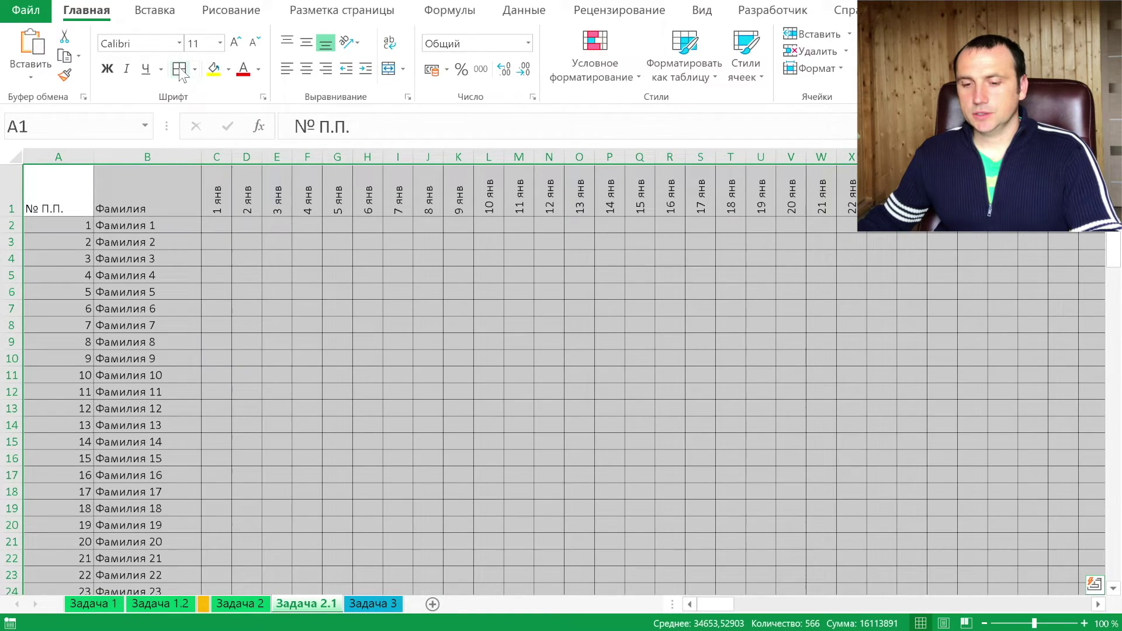
left_click(206, 227)
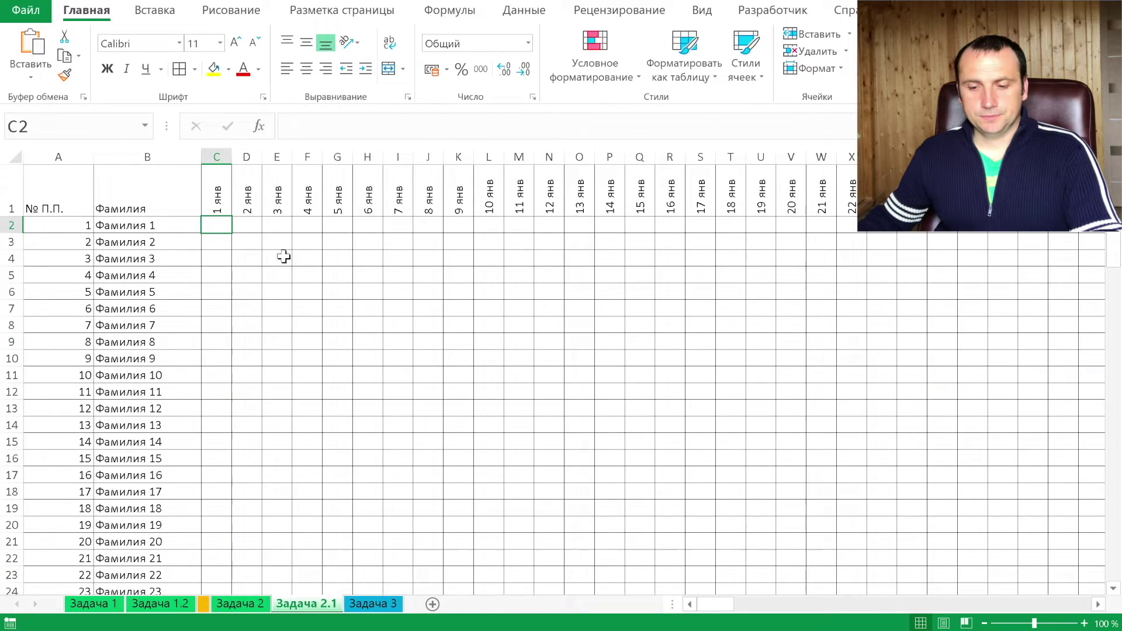
scroll(281, 258, "right", 3)
scroll(281, 256, "right", 5)
scroll(257, 233, "left", 10)
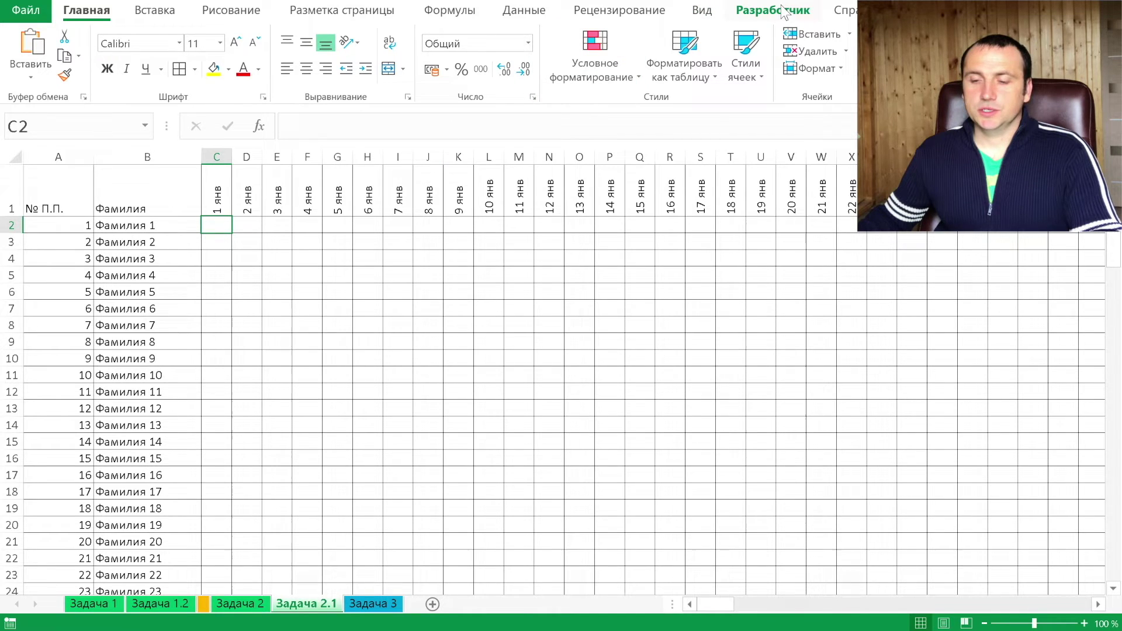
- Freeze panes so the header row and the name columns stay visible
left_click(702, 11)
left_click(660, 76)
left_click(654, 93)
scroll(316, 391, "right", 3)
scroll(319, 393, "right", 8)
scroll(319, 394, "left", 8)
scroll(319, 393, "left", 2)
scroll(319, 396, "down", 4)
scroll(319, 395, "up", 1)
scroll(318, 393, "up", 3)
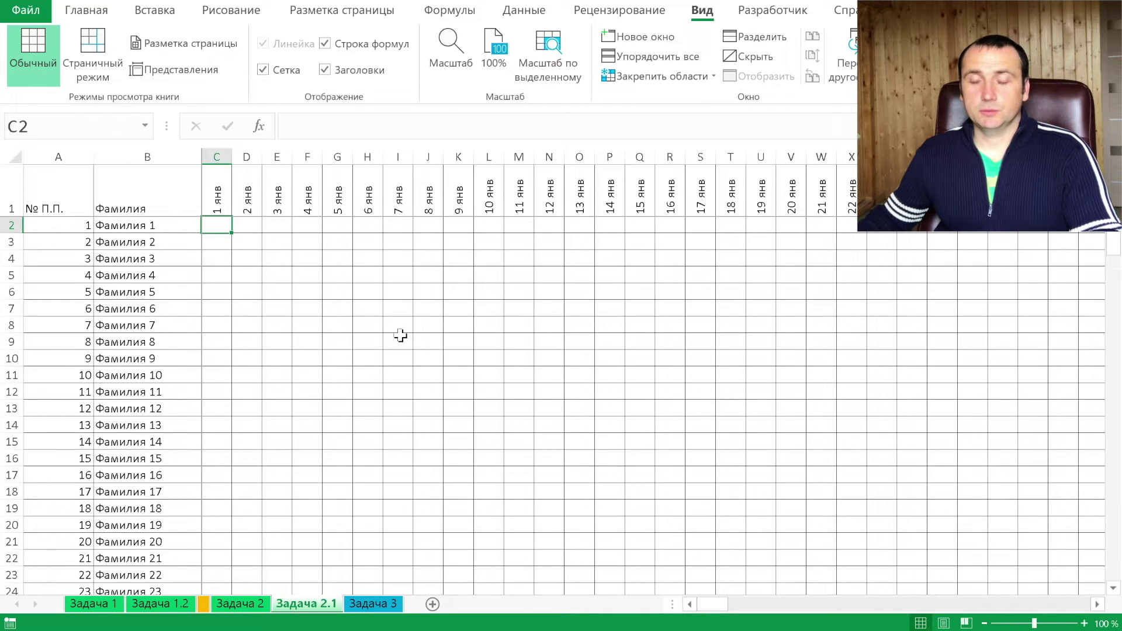
- Fill columns A and B down to row 100 with light green
left_click(62, 196)
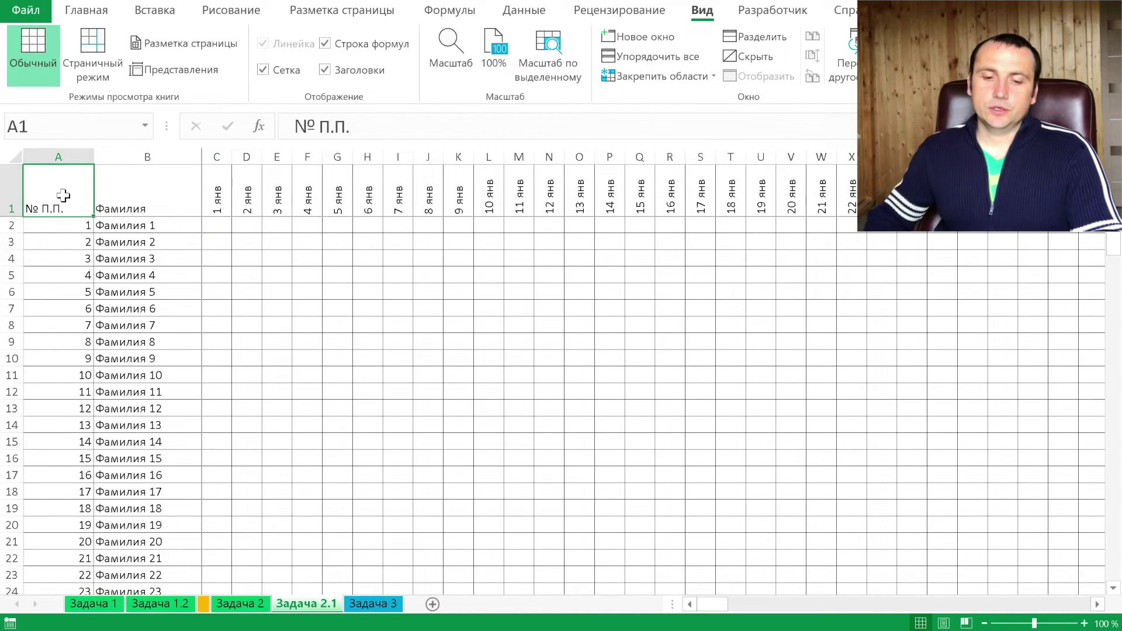
key("ctrl+shift+Right")
key("ctrl+shift+Left")
key("shift+Right")
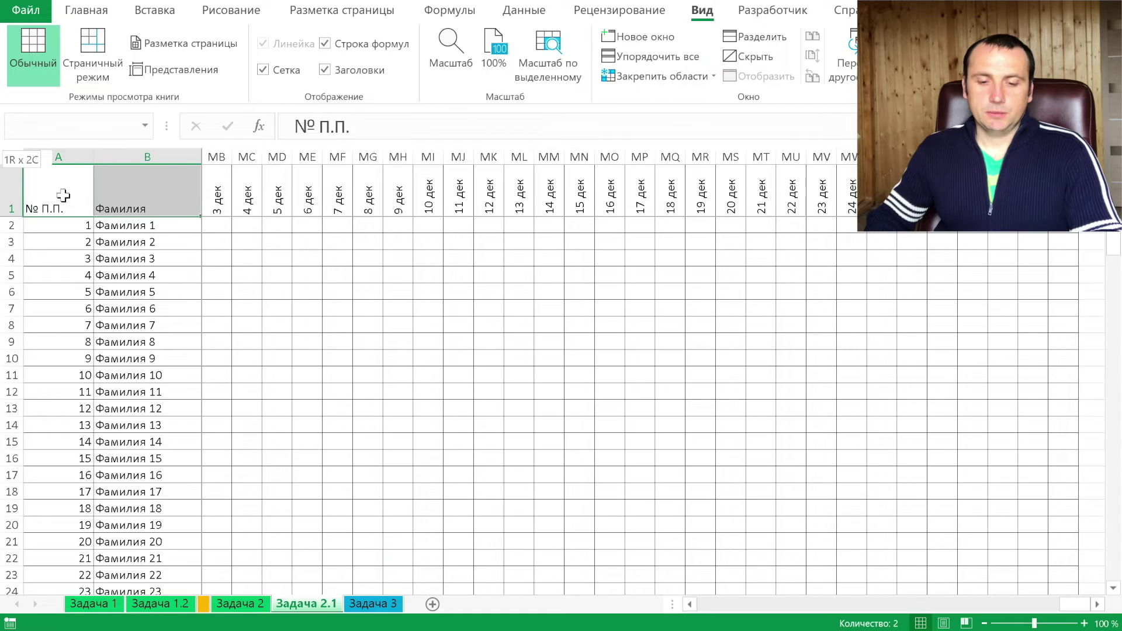
key("ctrl+shift+Down")
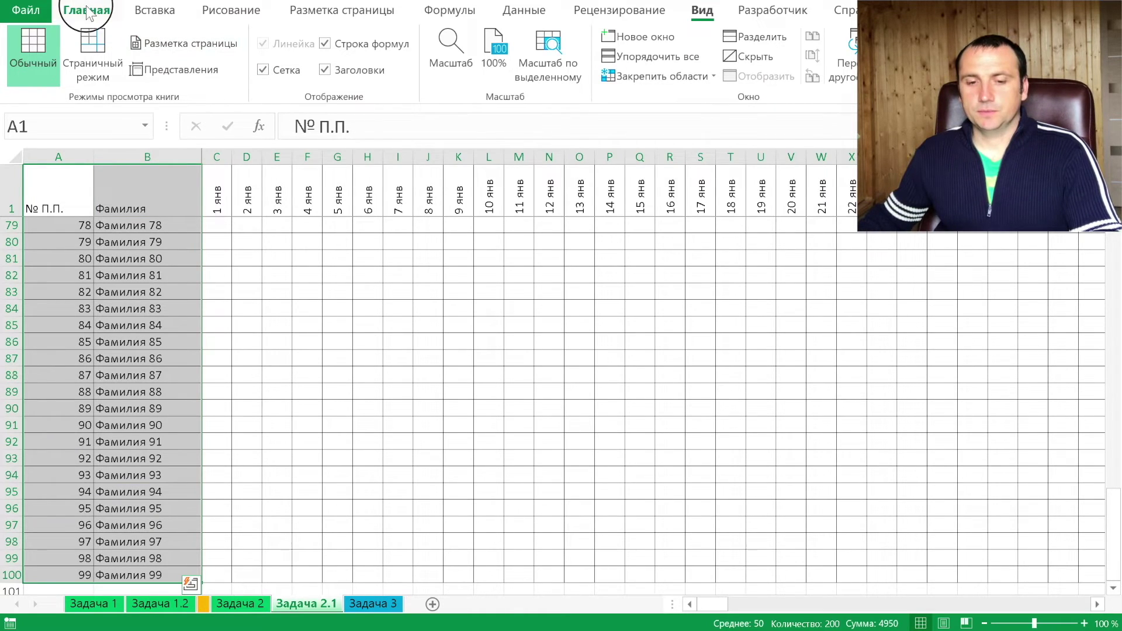
left_click(87, 10)
left_click(228, 69)
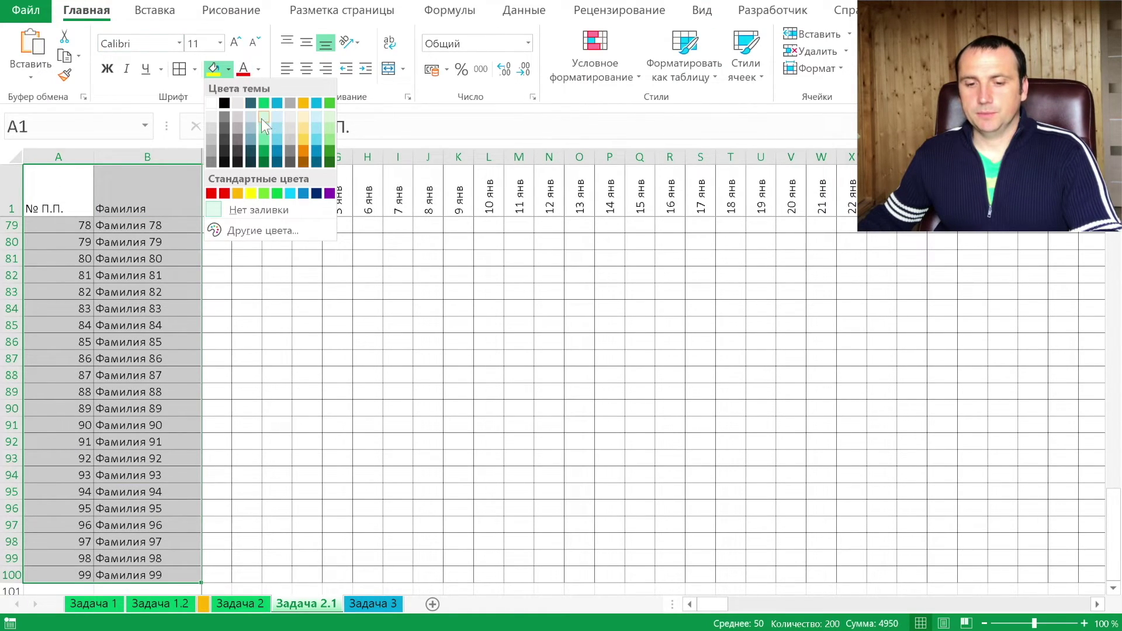
left_click(264, 123)
- Fill all 366 date headers from C1 with light yellow, then go to sheet Задача 3
left_click(223, 176)
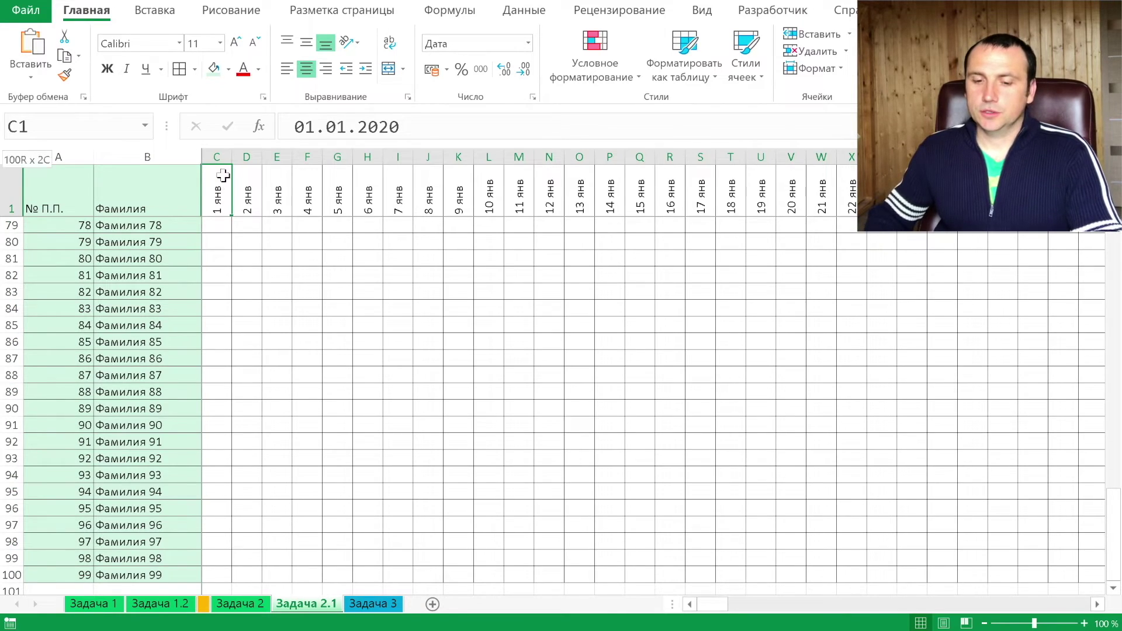
key("ctrl+shift+Right")
left_click(228, 69)
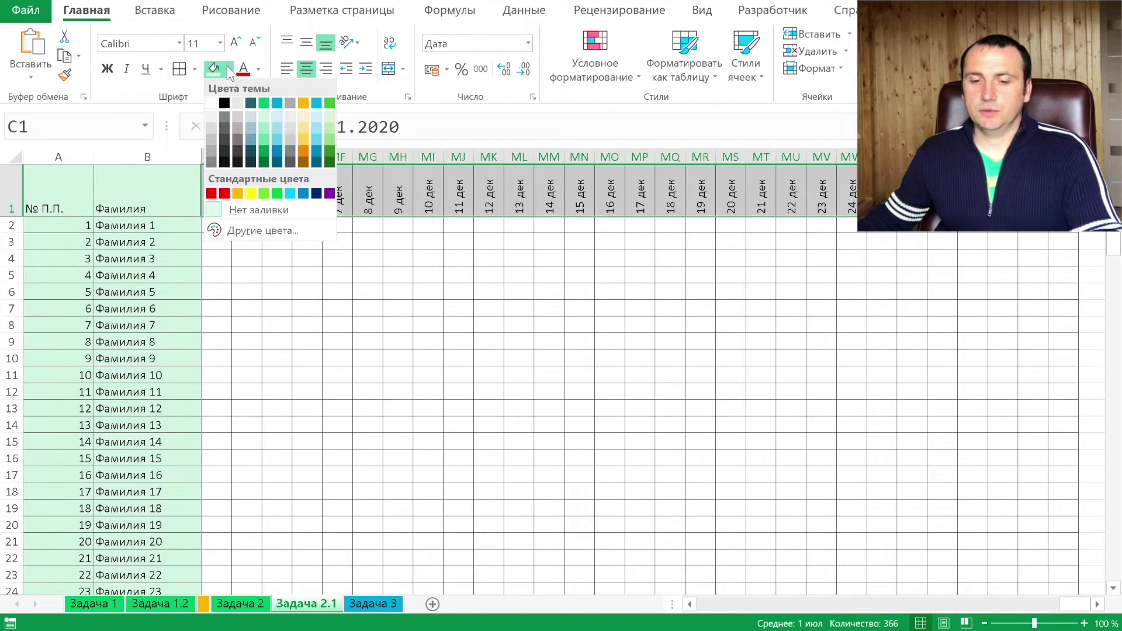
left_click(304, 118)
scroll(337, 181, "left", 8)
scroll(145, 208, "left", 7)
scroll(156, 209, "left", 7)
scroll(156, 208, "left", 6)
left_click(156, 208)
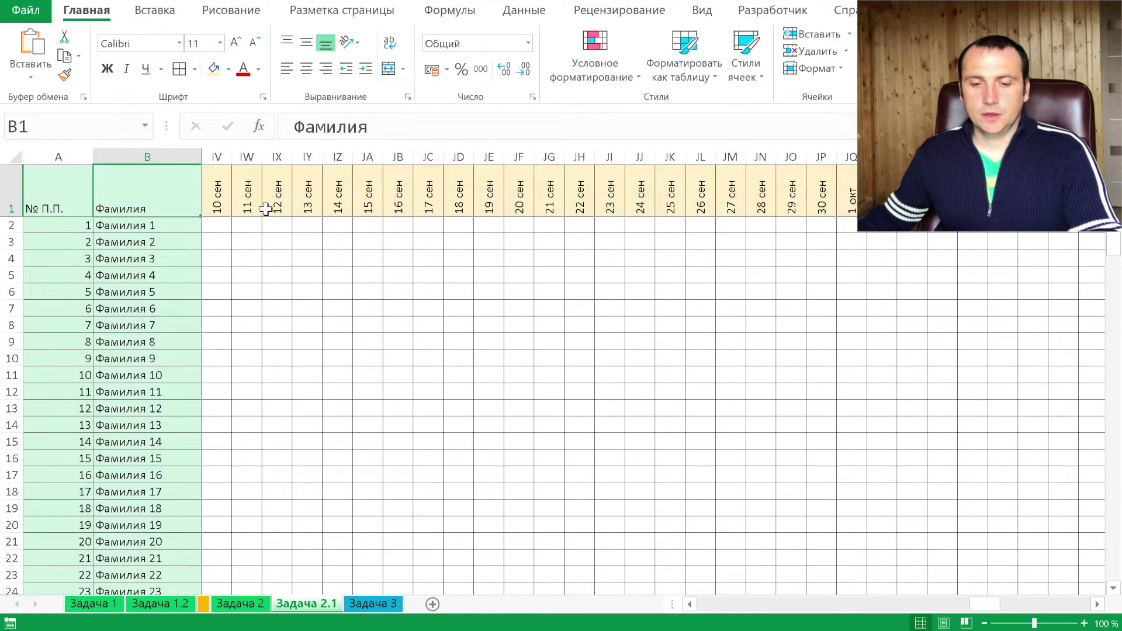
left_click(380, 601)
- Select surname cell C8 and open Edit Custom Lists in Excel's advanced options
left_click(250, 292)
left_click(243, 372)
left_click(243, 409)
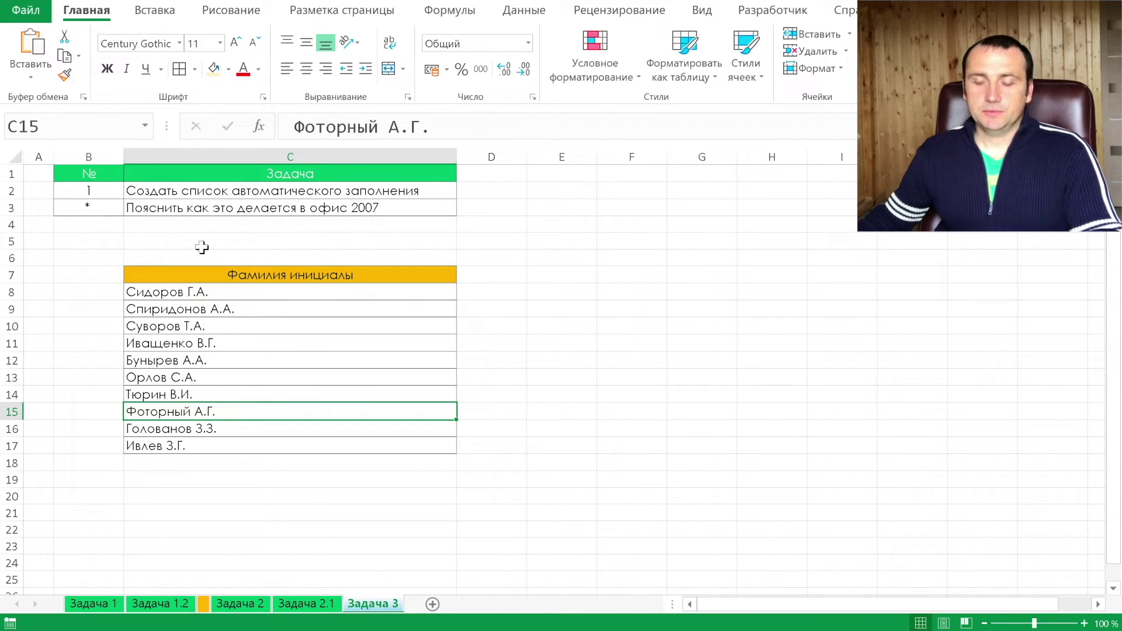
left_click(226, 290)
left_click(18, 13)
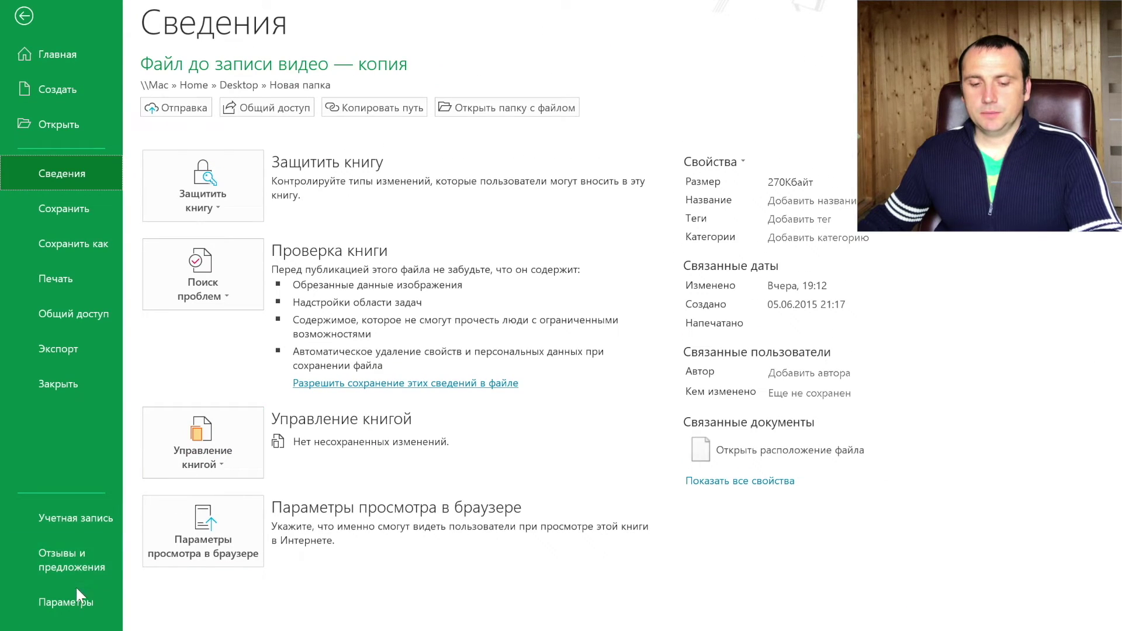
left_click(78, 592)
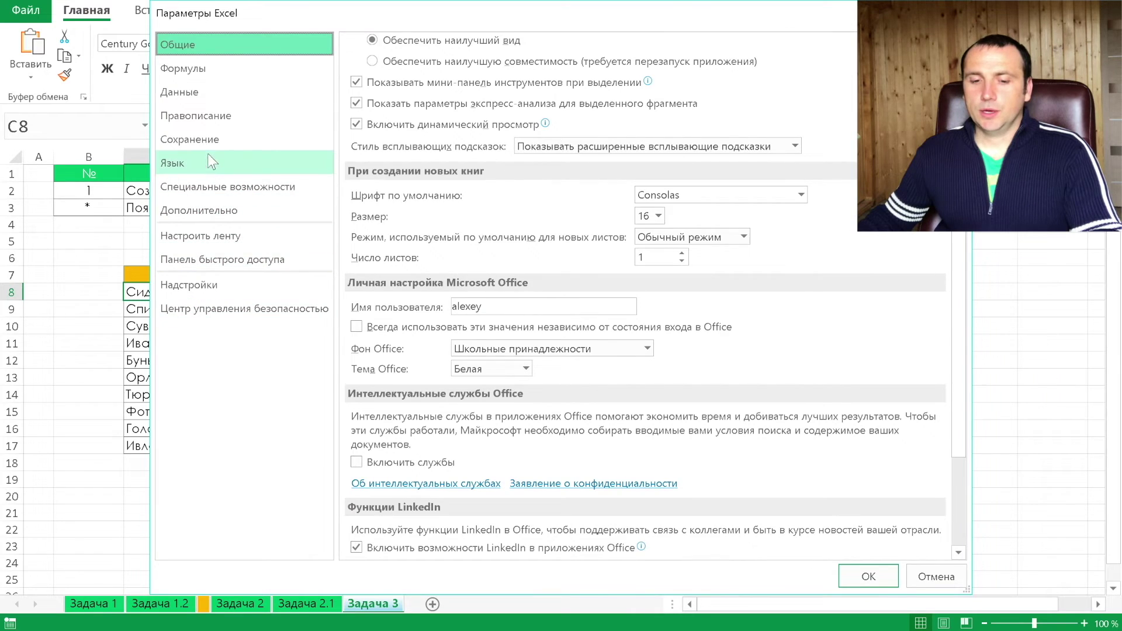
left_click(228, 208)
left_click(952, 317)
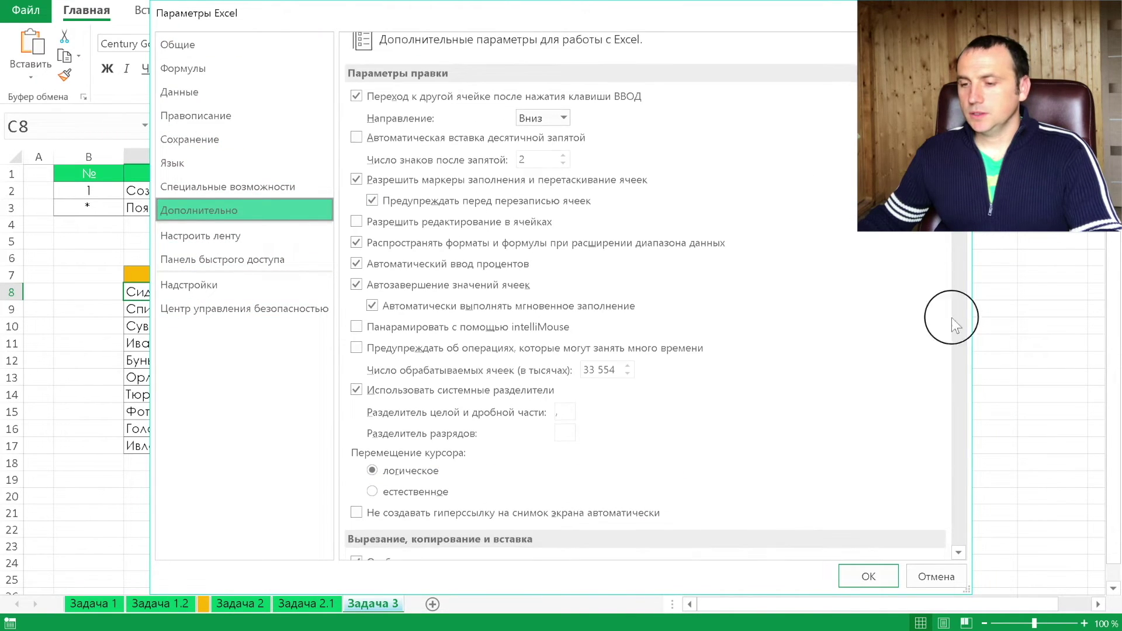
scroll(951, 318, "down", 10)
left_click(619, 398)
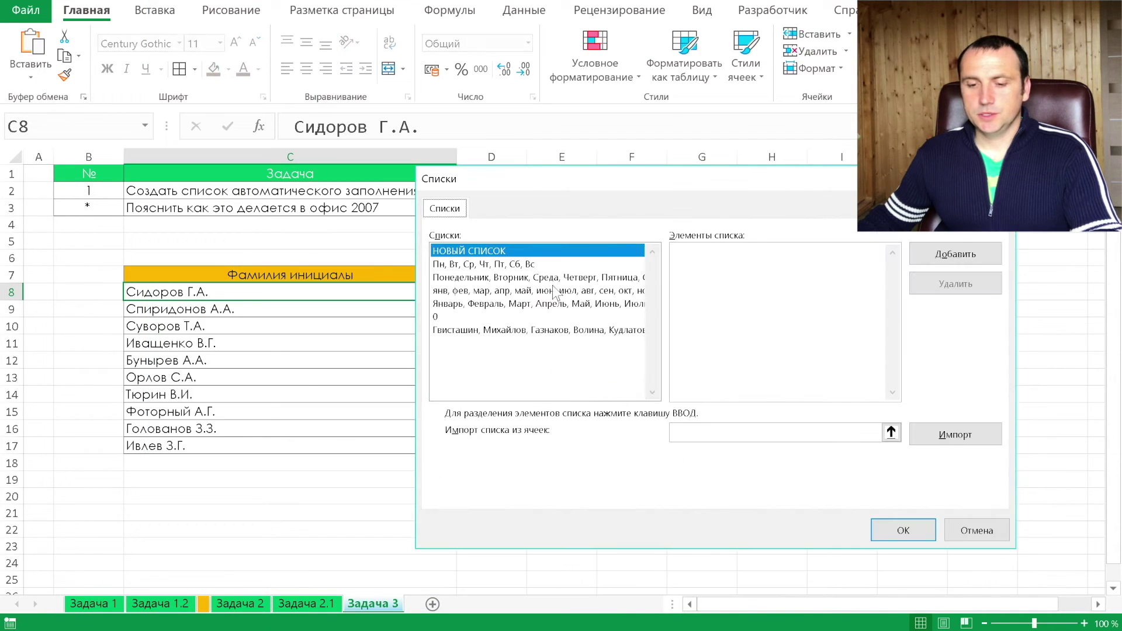
- Import the range C8:C17 as a new custom list and close Excel Options
left_click_drag(658, 180, 787, 165)
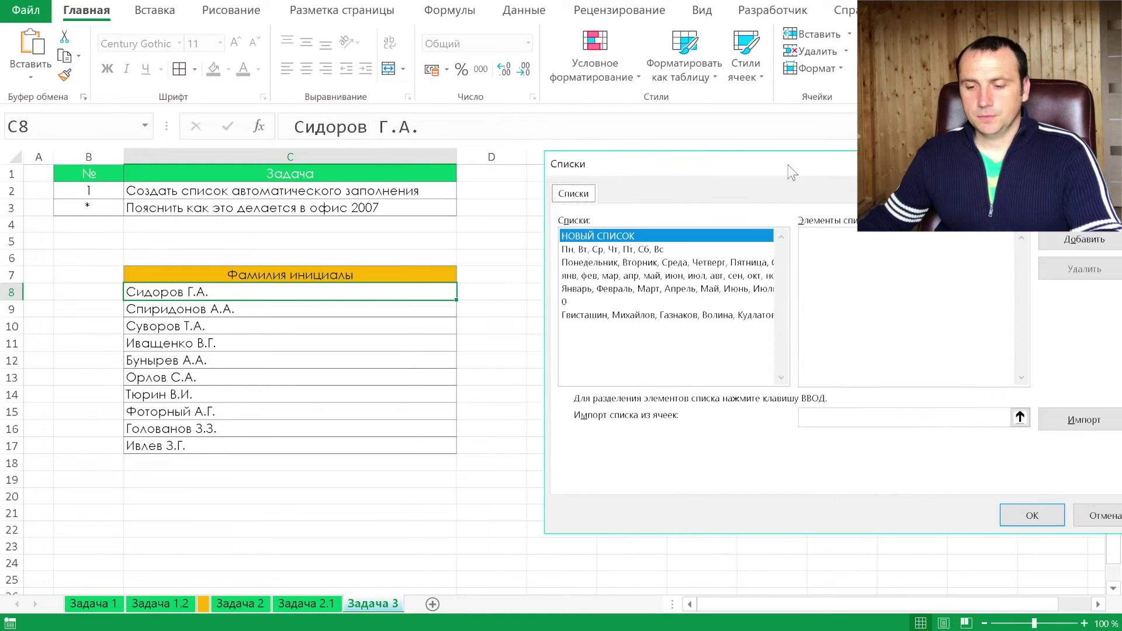
left_click(834, 419)
left_click_drag(229, 296, 250, 444)
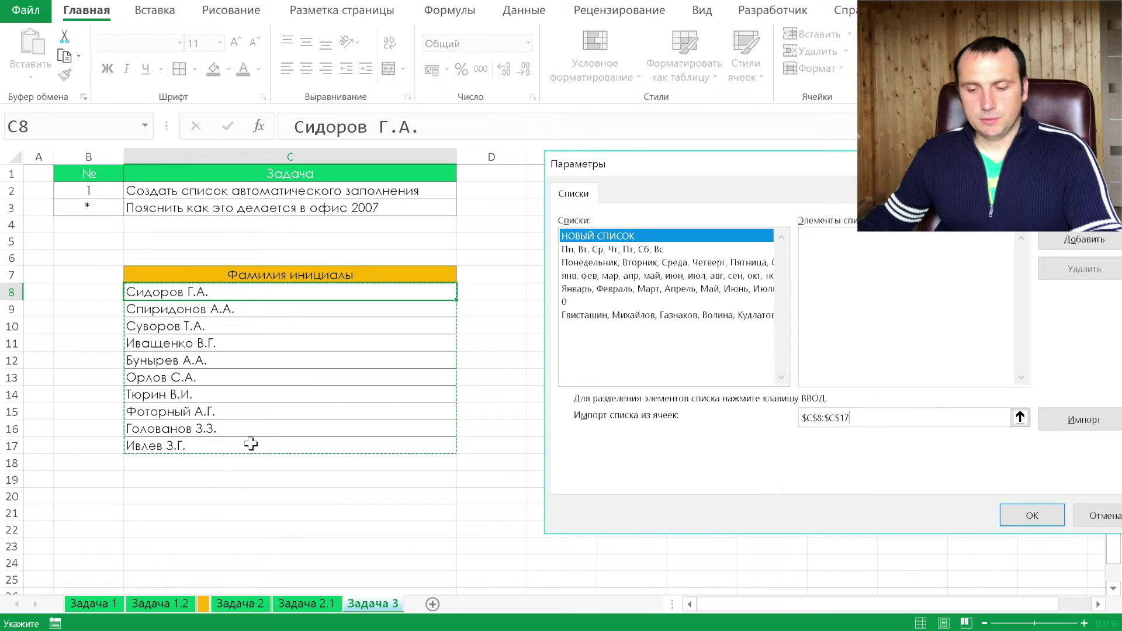
left_click(1049, 421)
left_click(1050, 422)
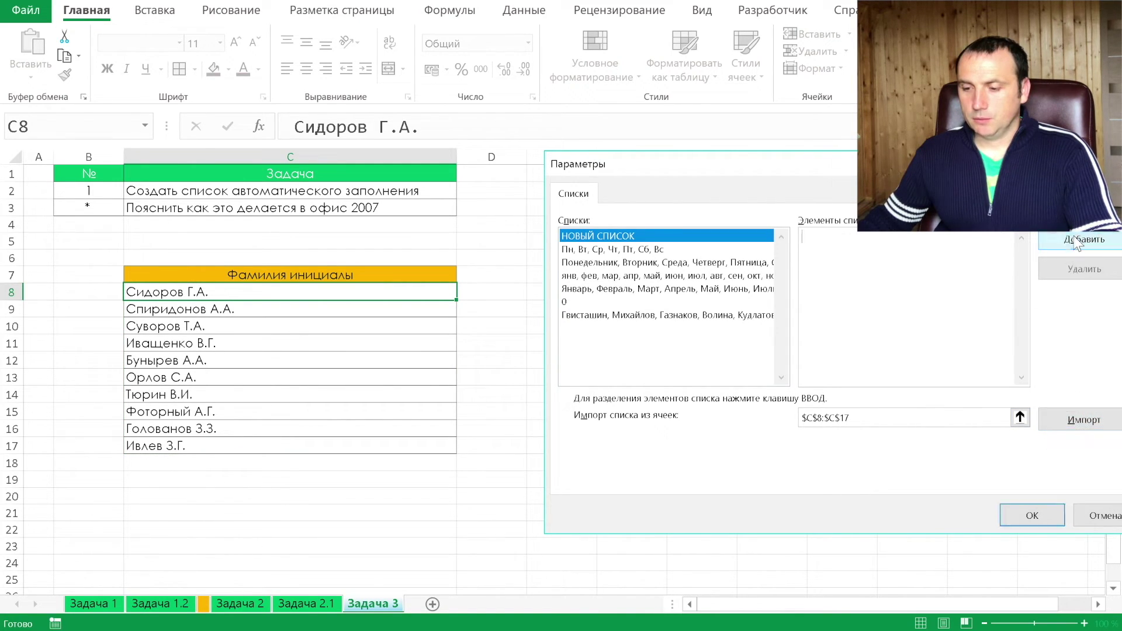
left_click_drag(878, 168, 799, 175)
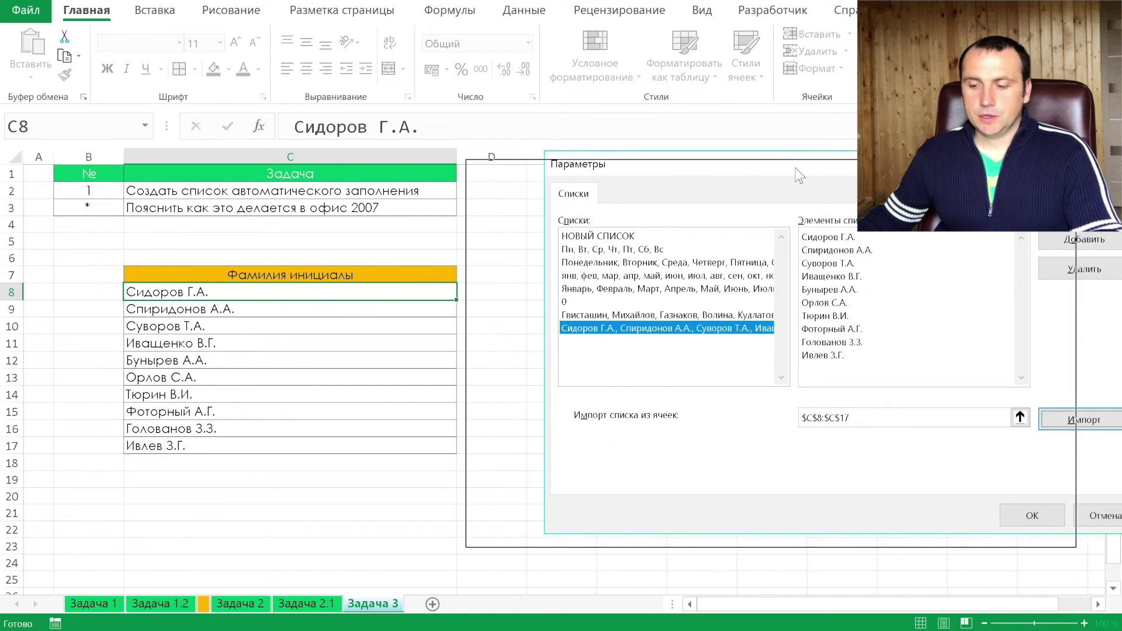
left_click(952, 522)
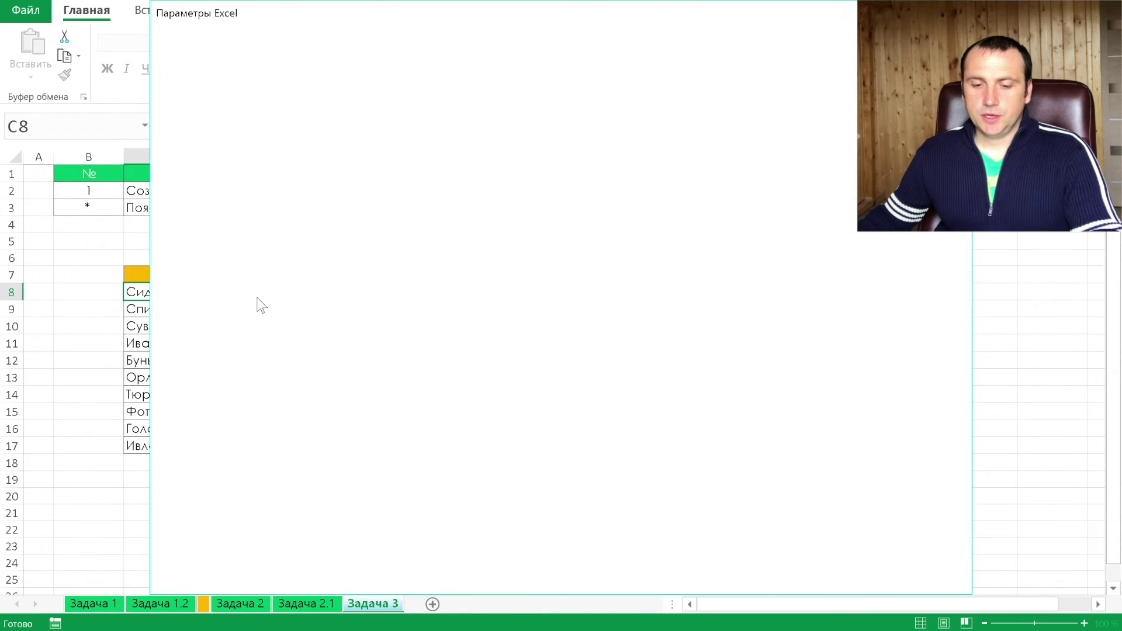
key("Return")
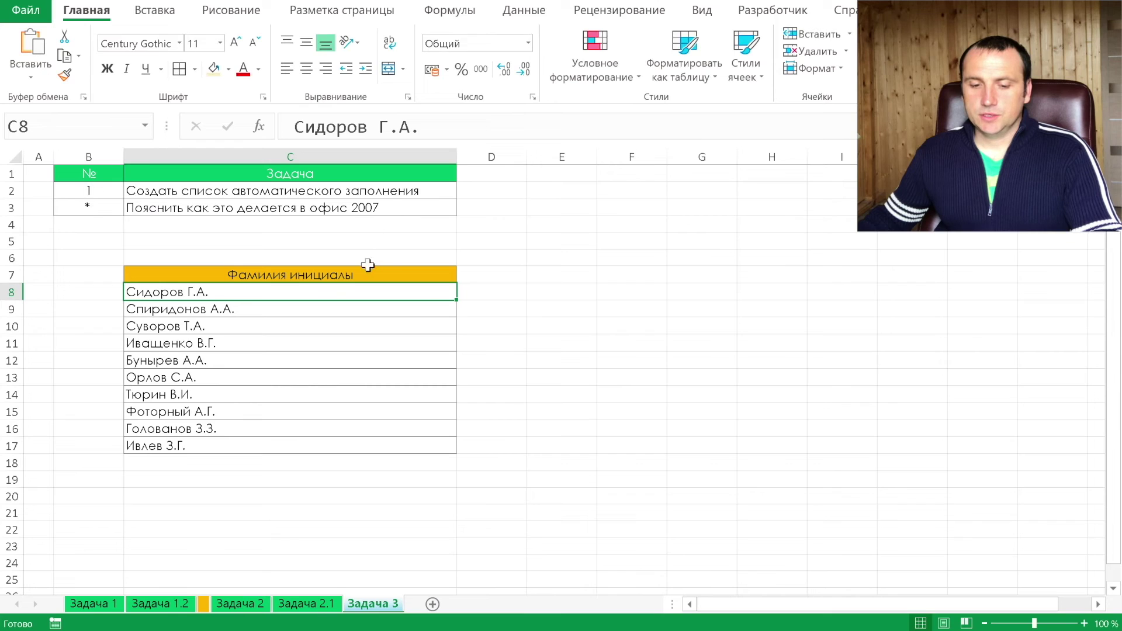
left_click(559, 296)
type("Суворов")
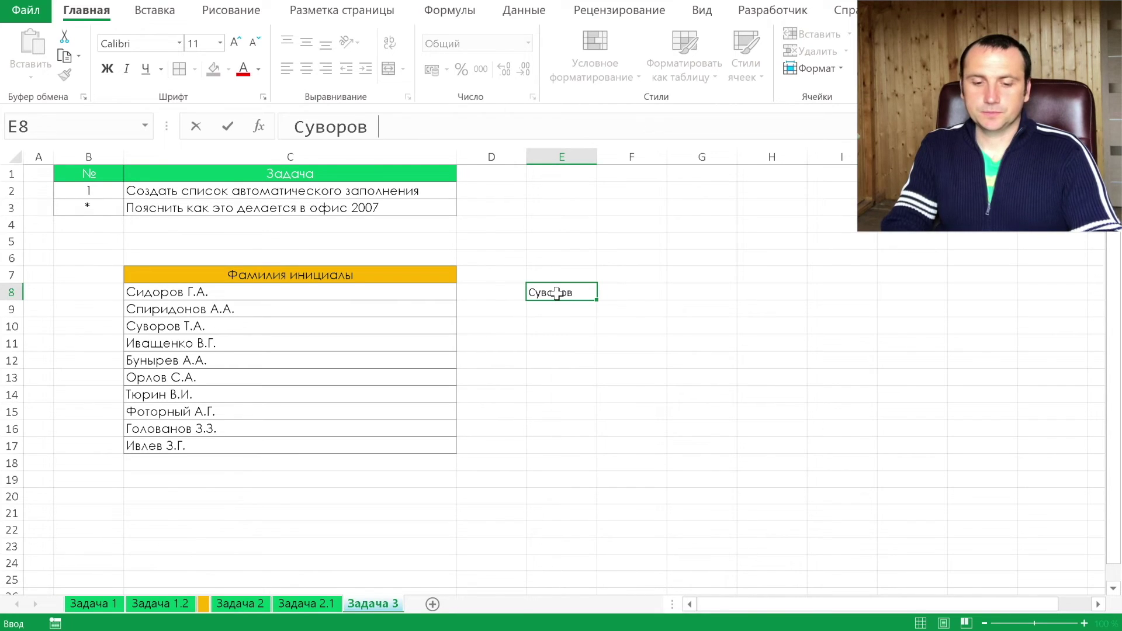
type(" Т.А.")
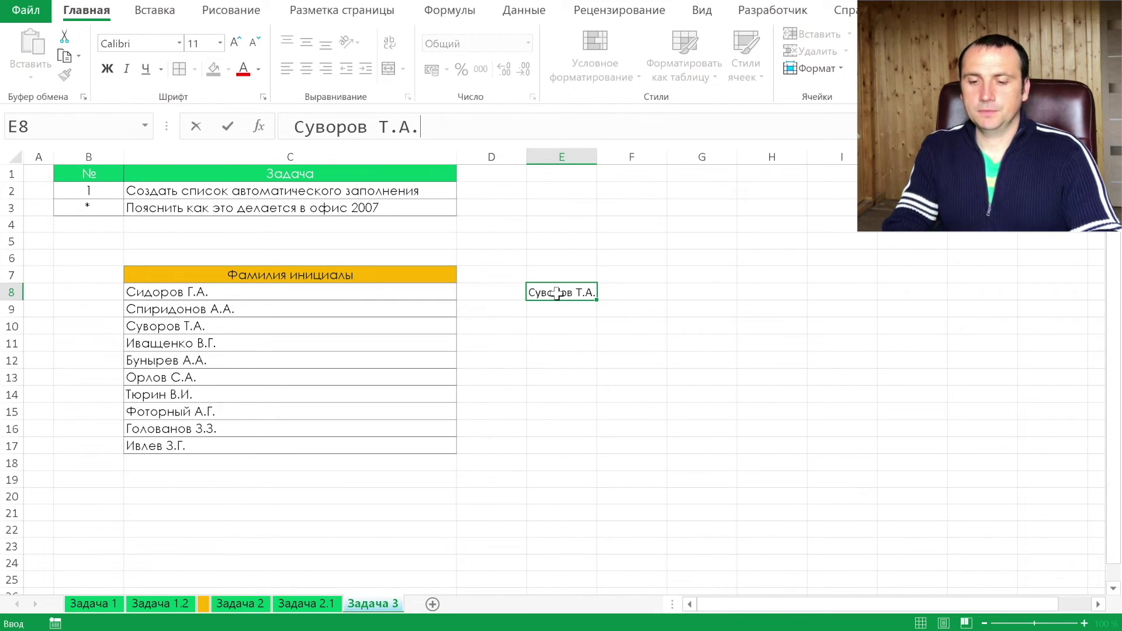
key("Return")
left_click(560, 293)
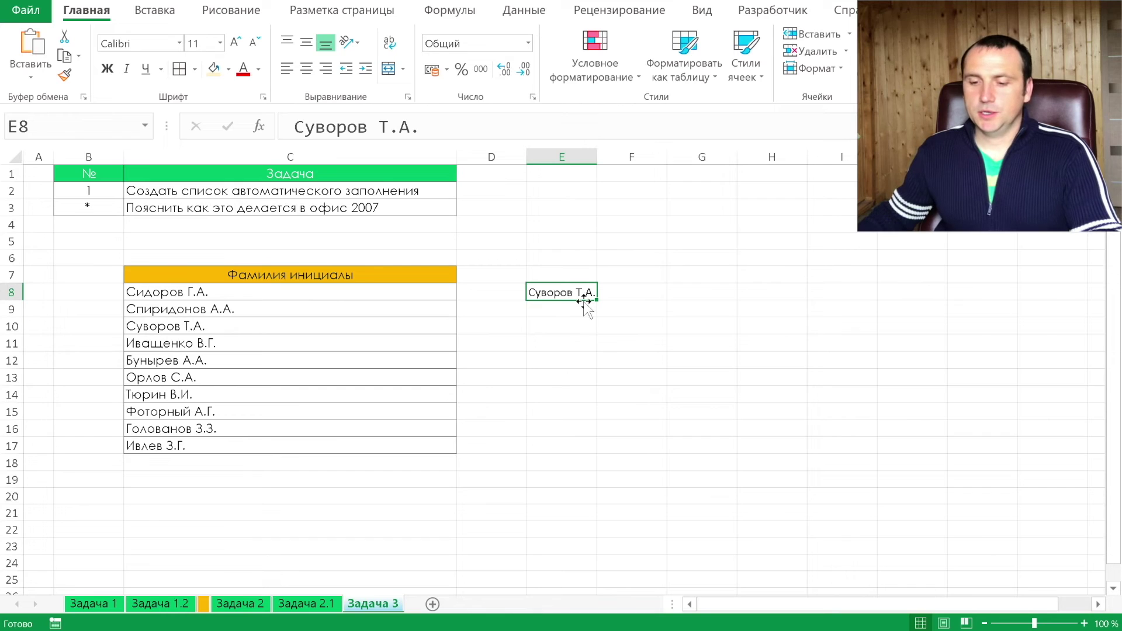
left_click_drag(596, 301, 595, 367)
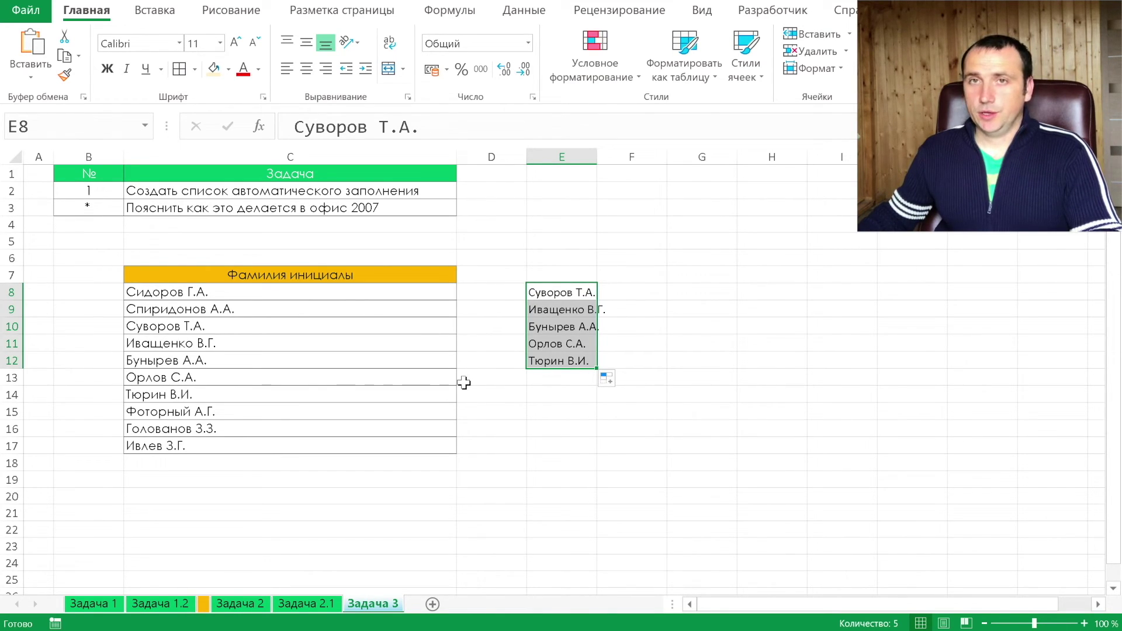
key("ctrl+z")
left_click(561, 308)
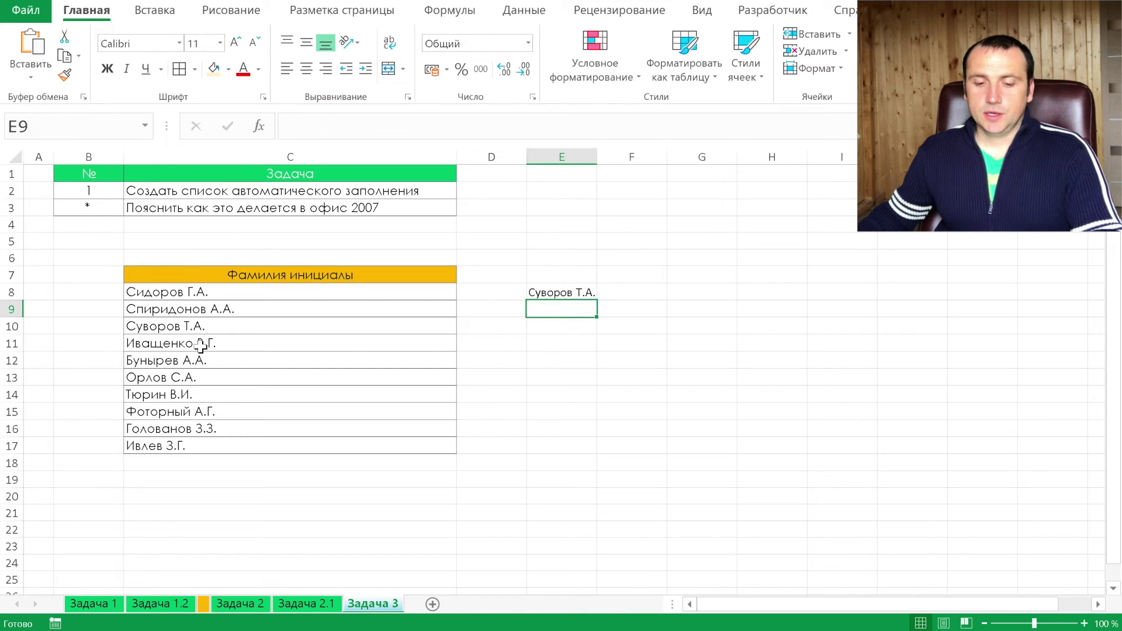
type("Бу")
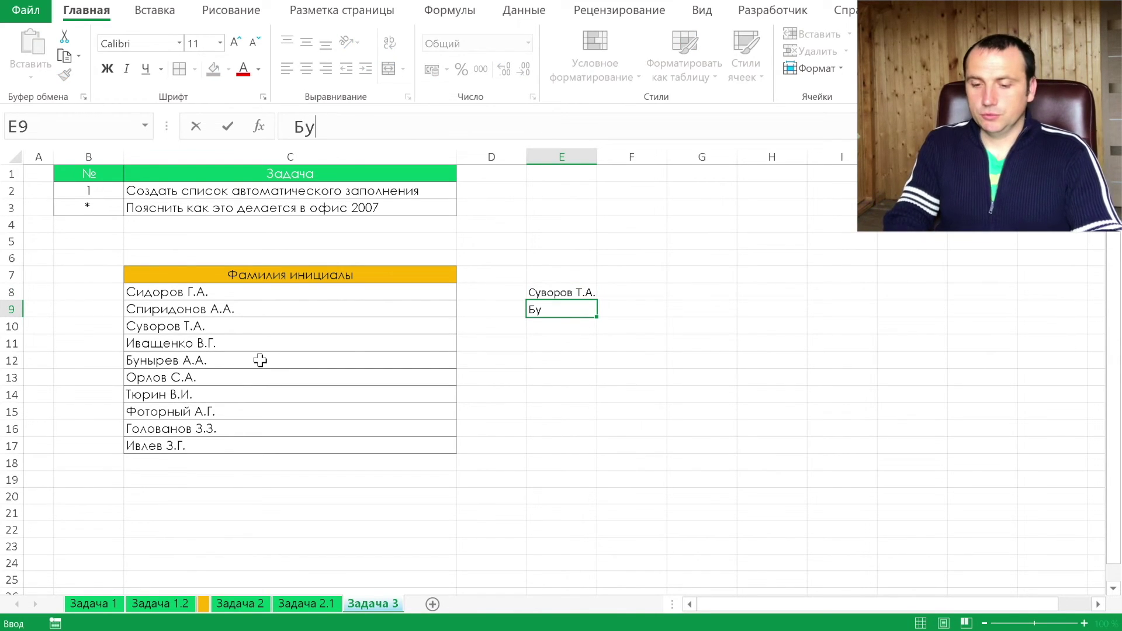
type("нырёв А.А.")
key("Return")
left_click_drag(561, 292, 579, 309)
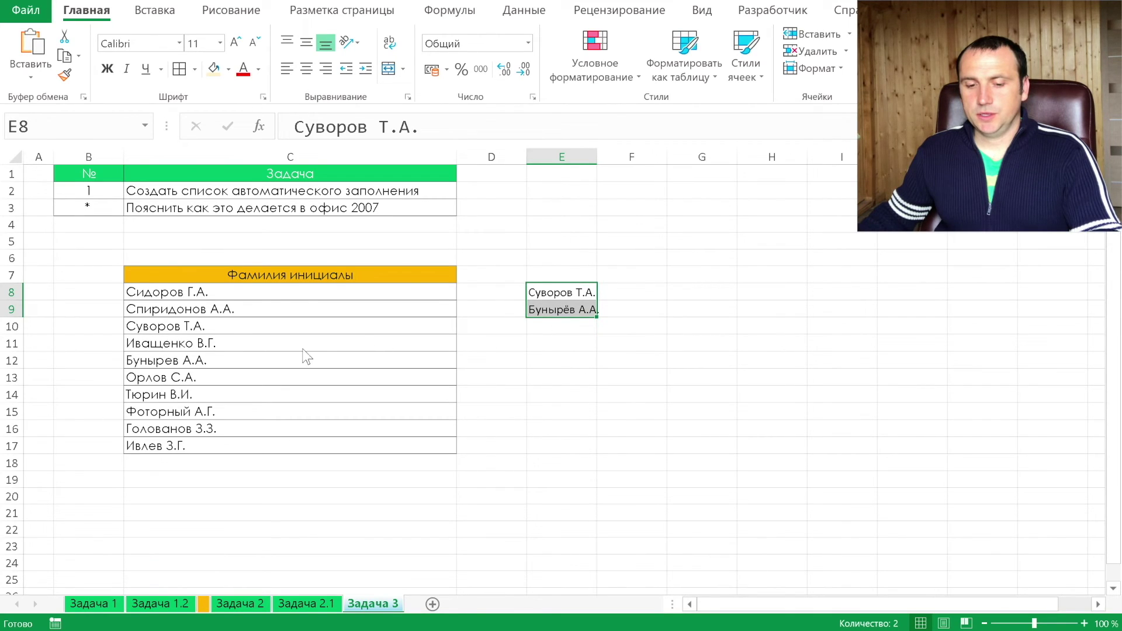
mouse_move(597, 317)
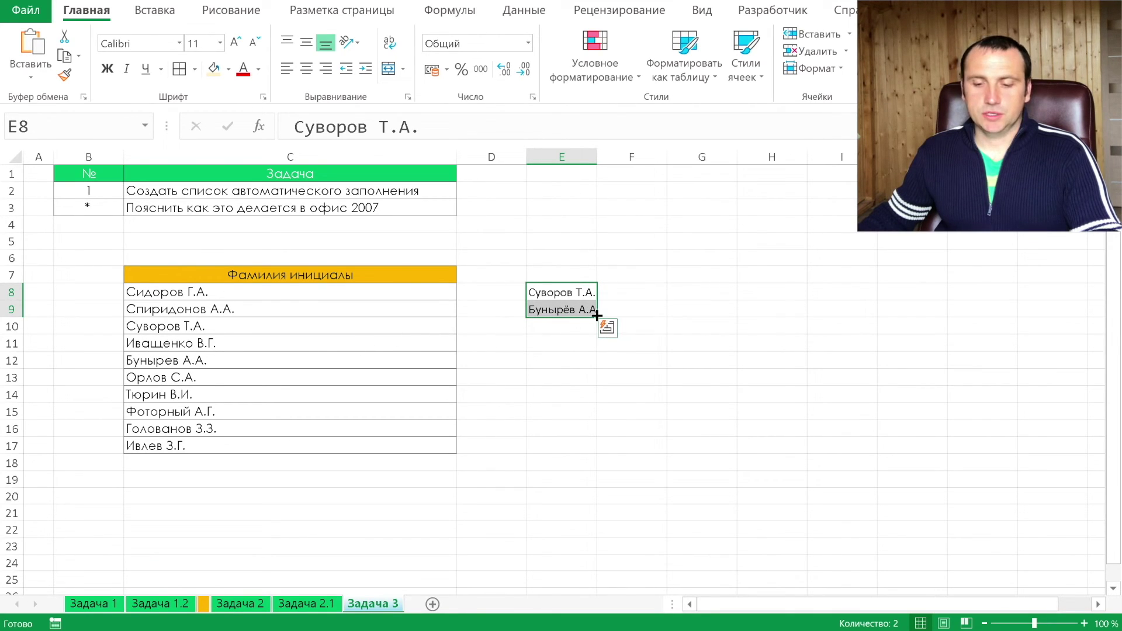
left_click_drag(597, 315, 584, 376)
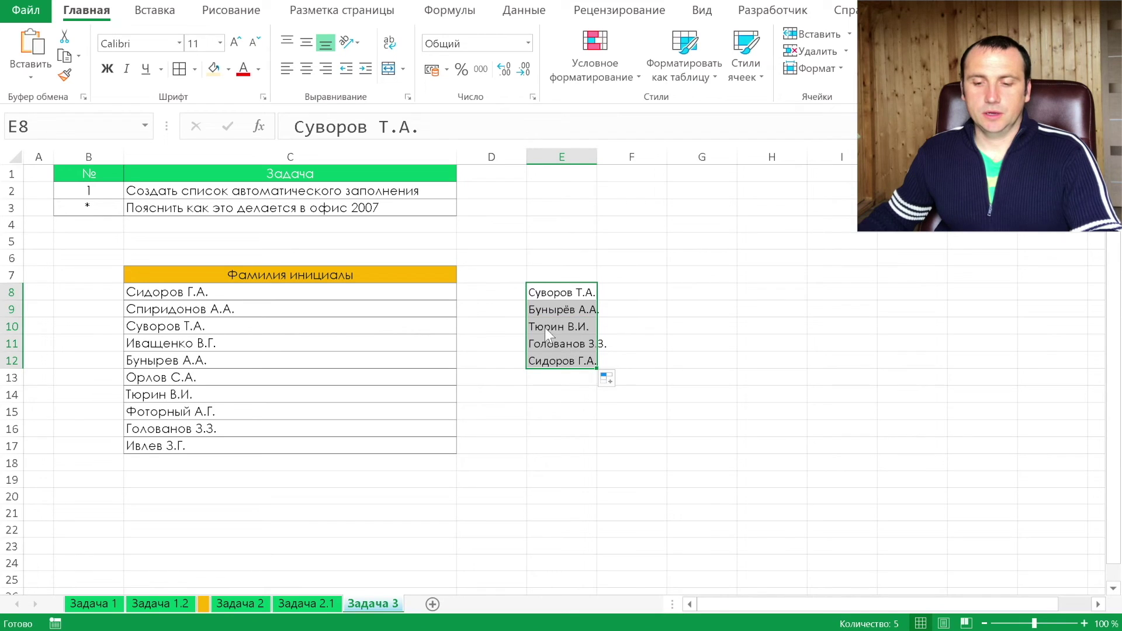
left_click(548, 332)
left_click(550, 345)
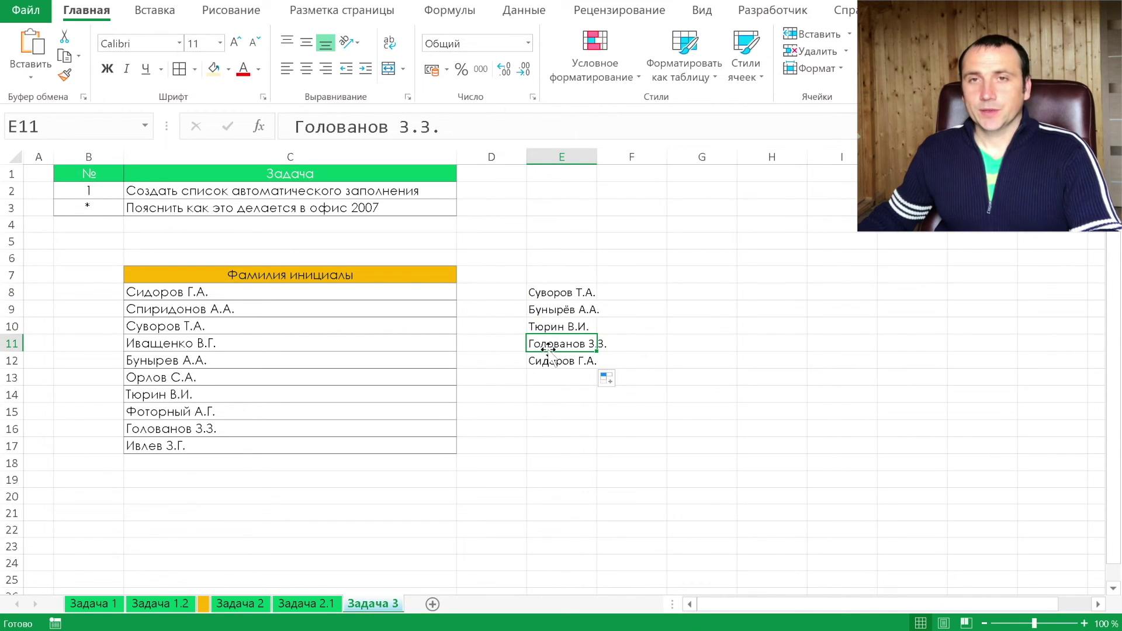
left_click(201, 606)
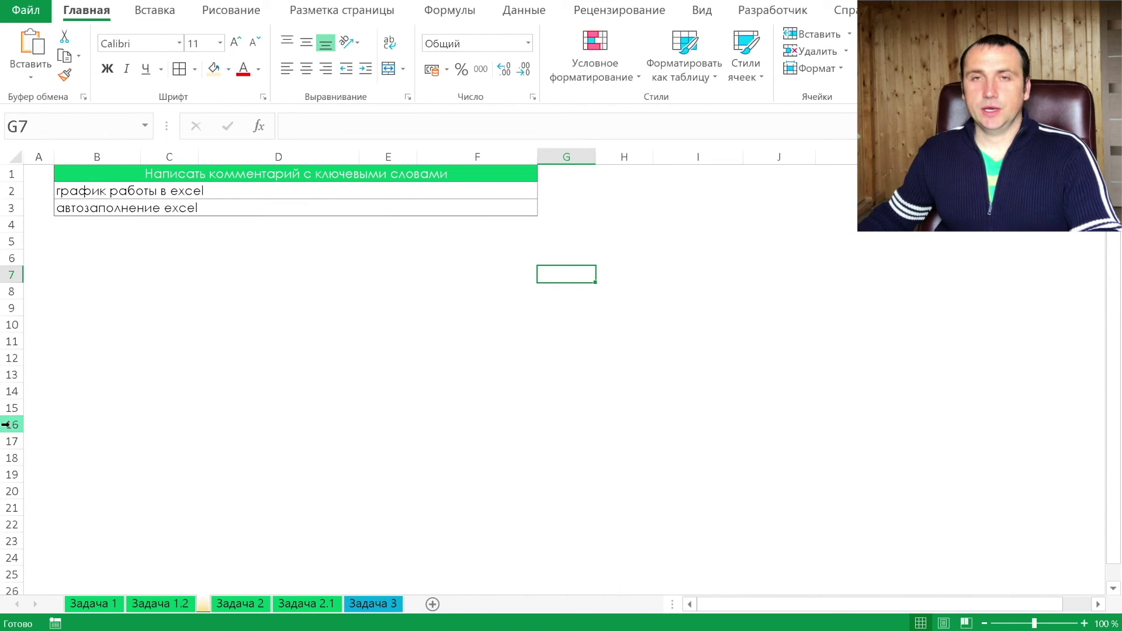